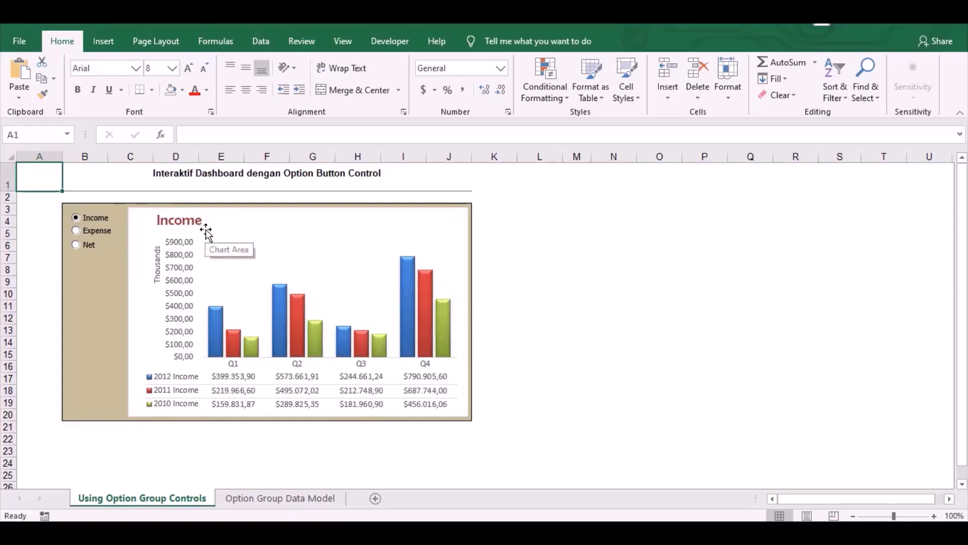
Switch the sample dashboard chart to the Expense view and then to the Net view
click(77, 231)
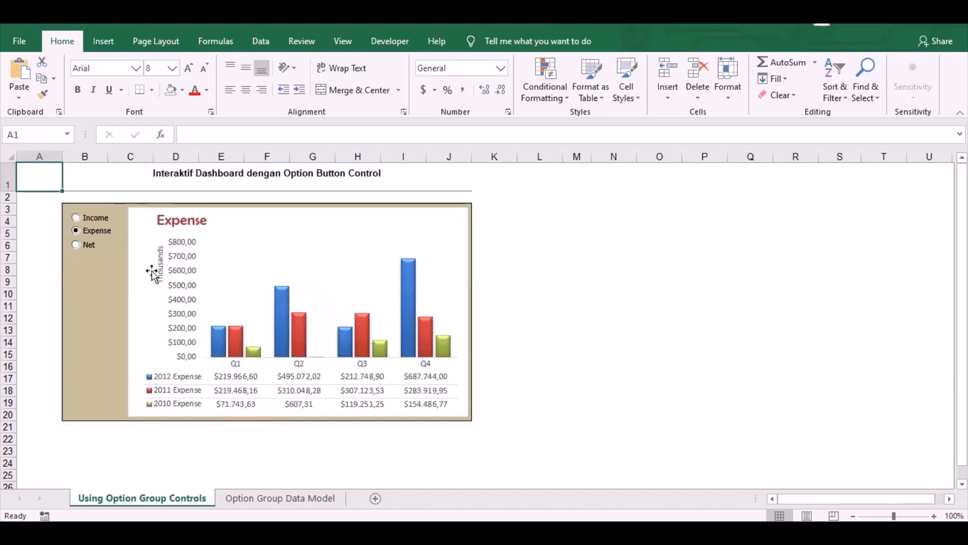
click(76, 246)
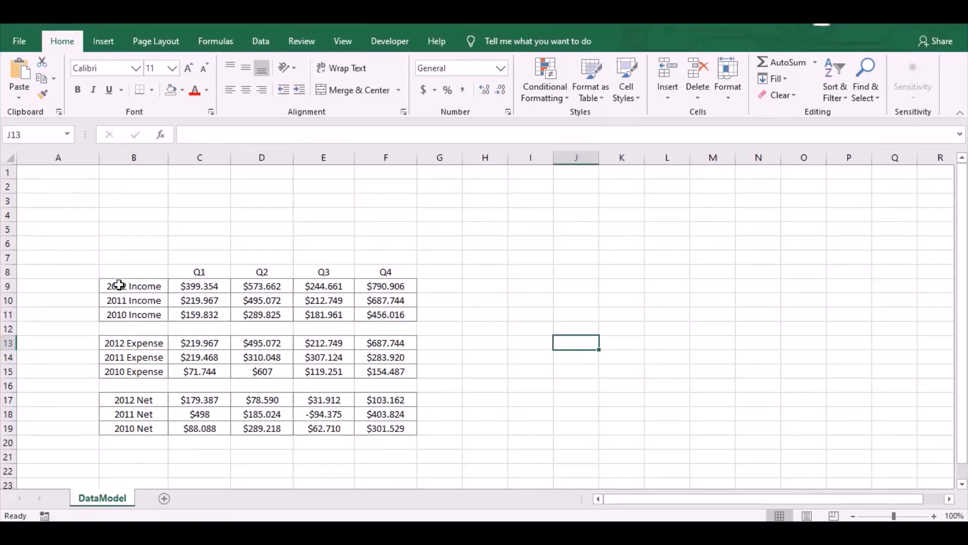
Examine the Income, Expense and Net data blocks in B9:F19 of the DataModel sheet
drag(119, 286, 396, 313)
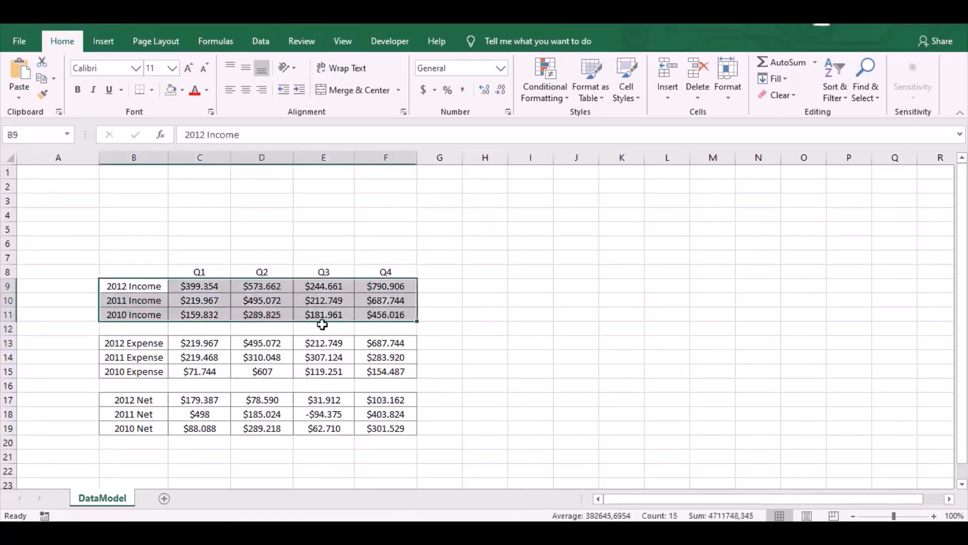
drag(112, 343, 401, 374)
click(142, 404)
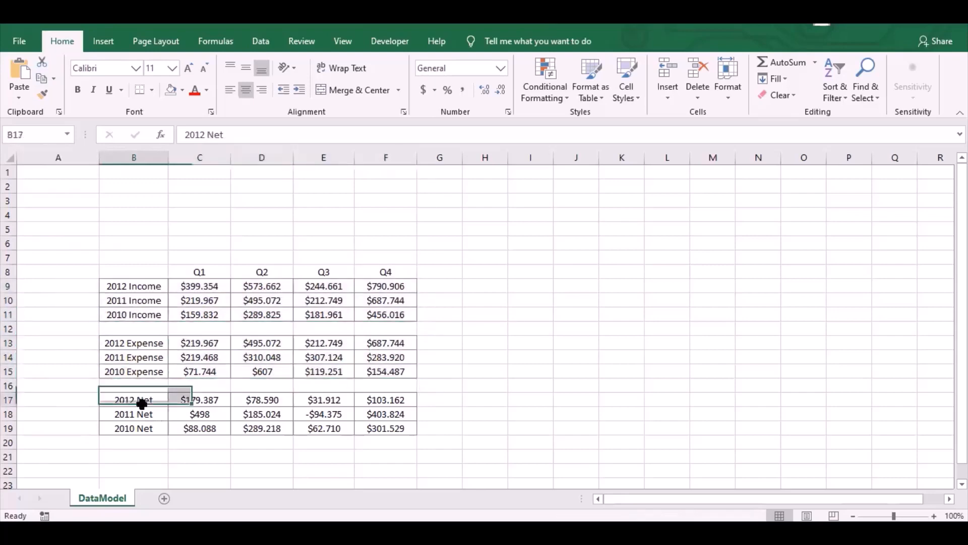
drag(141, 404, 392, 428)
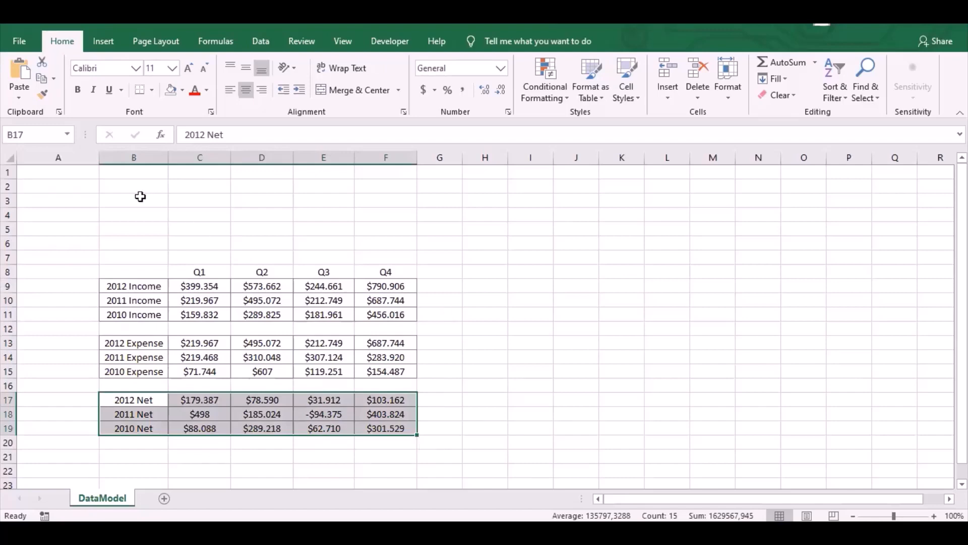
Fill the empty range B3:F5 above the data blocks with light grey
drag(140, 197, 386, 228)
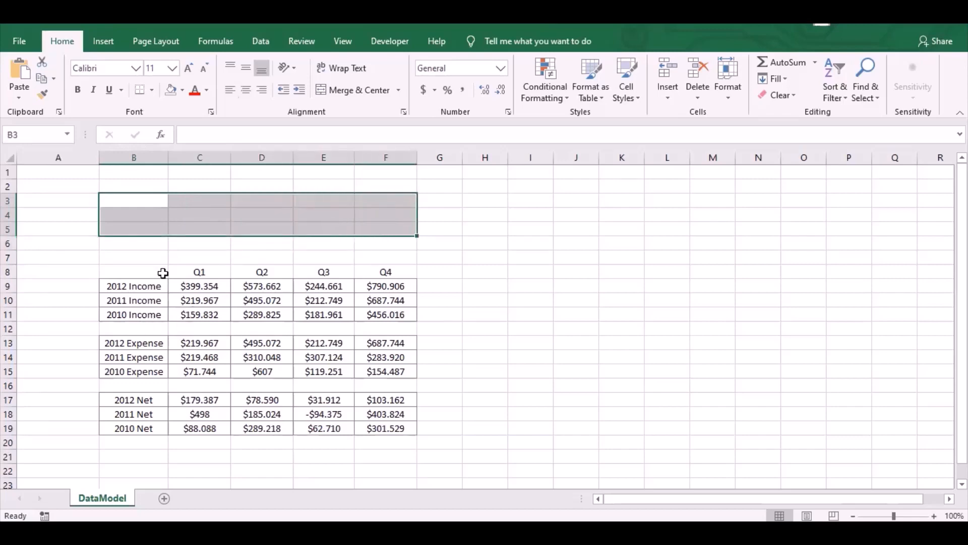
click(182, 90)
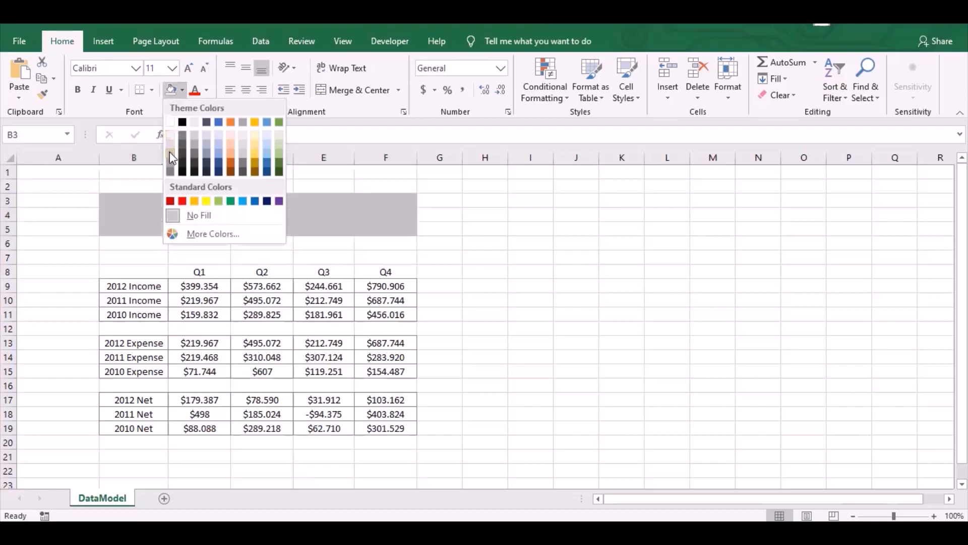
click(171, 143)
click(468, 271)
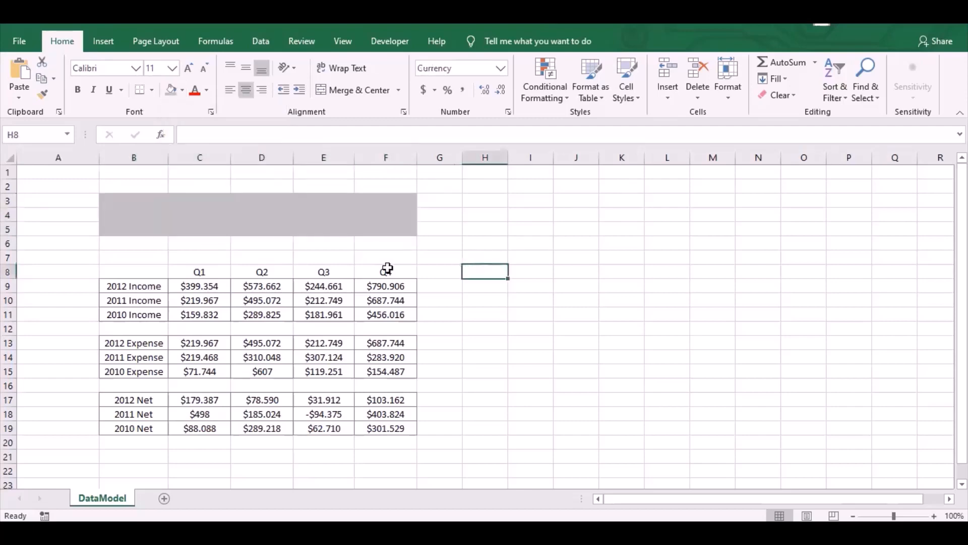
click(127, 200)
drag(128, 200, 365, 222)
Enter the quarter headers Q1, Q2, Q3 and Q4 in C2:F2 and give them the same light grey fill
click(219, 187)
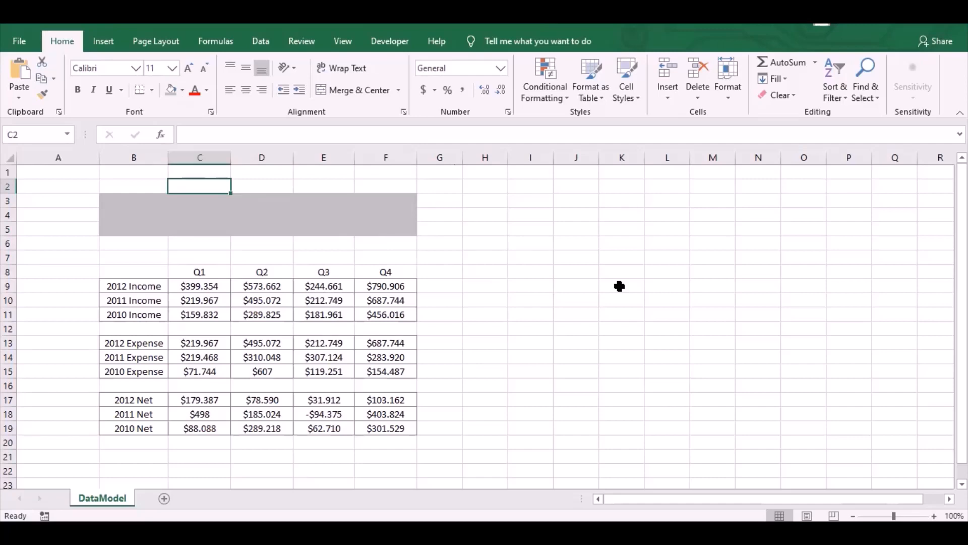
text(Q1)
key(Tab)
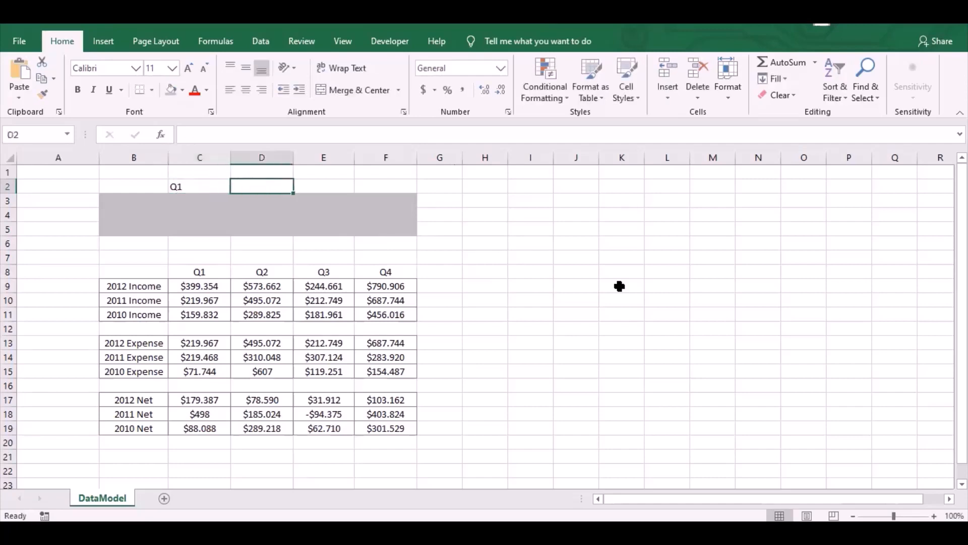
text(Q2)
key(Tab)
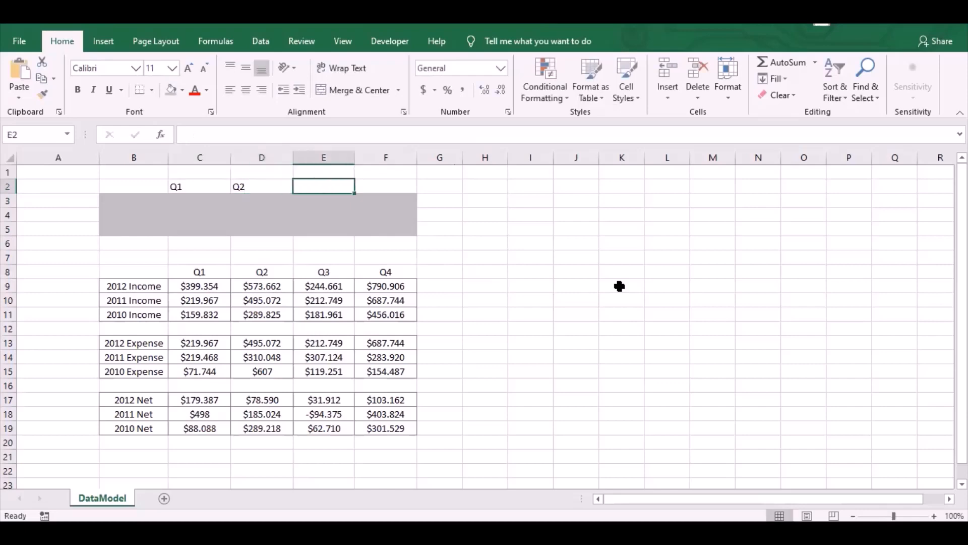
text(Q3)
key(Tab)
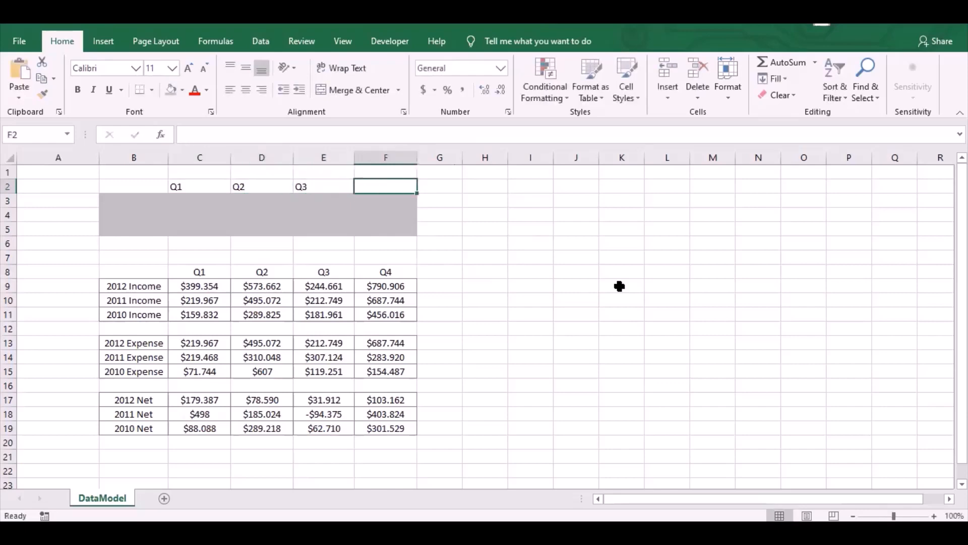
text(Q)
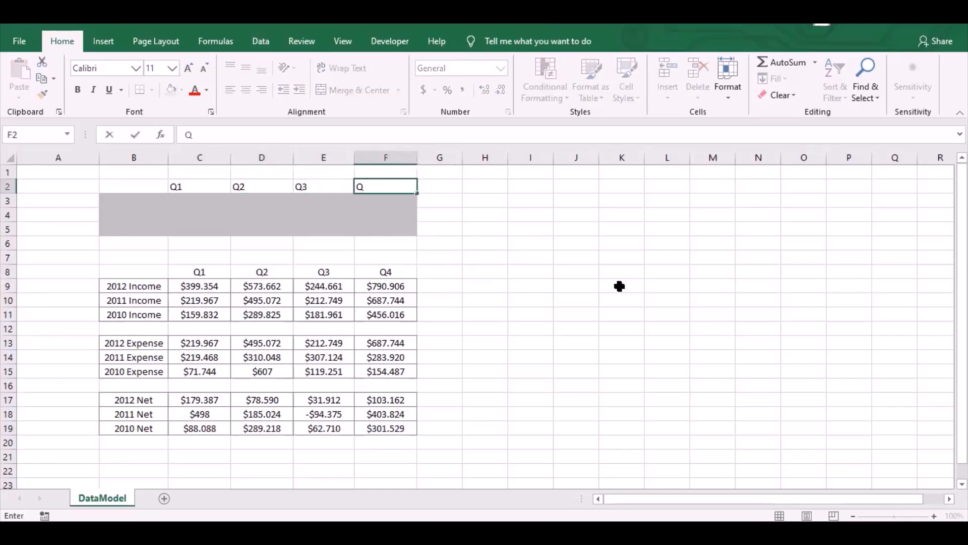
text(4)
key(Return)
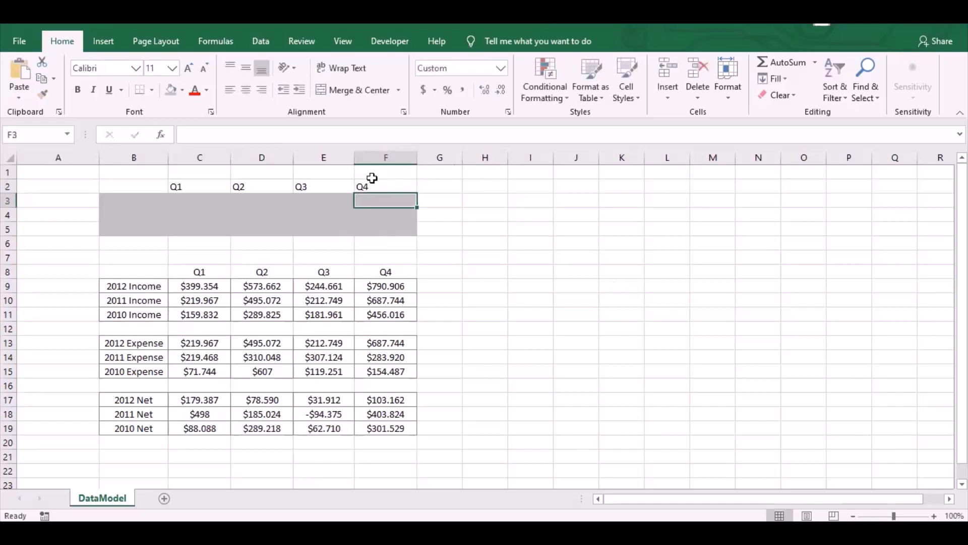
drag(202, 182, 361, 183)
click(172, 90)
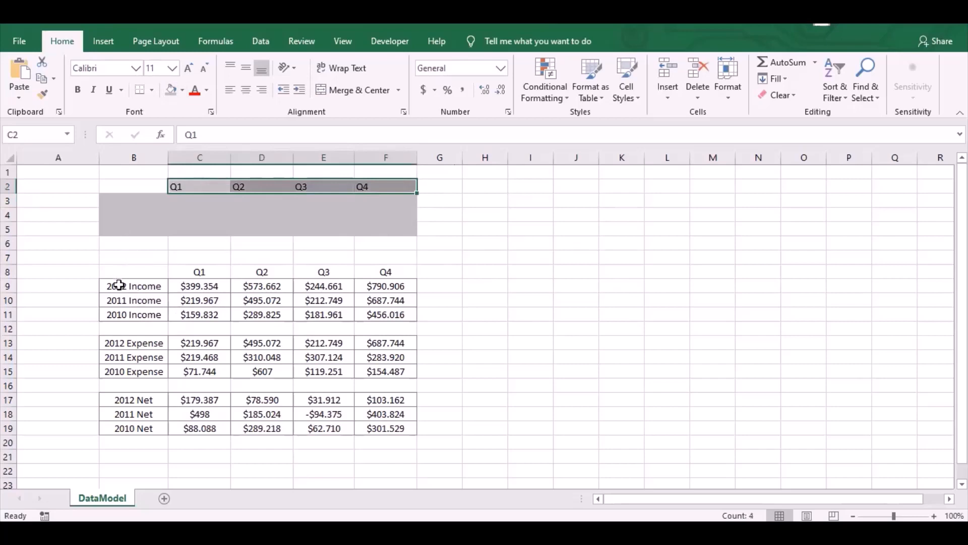
drag(119, 286, 132, 311)
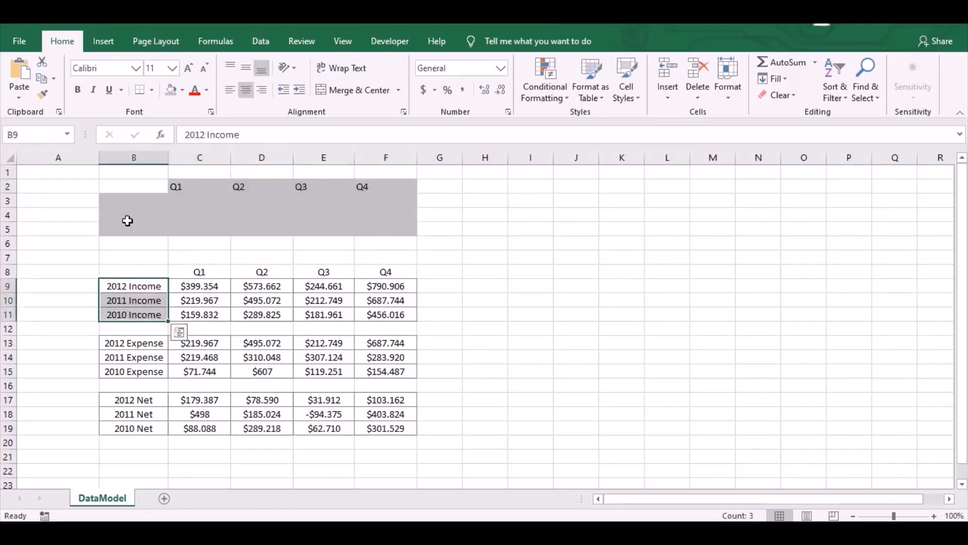
drag(120, 196, 197, 225)
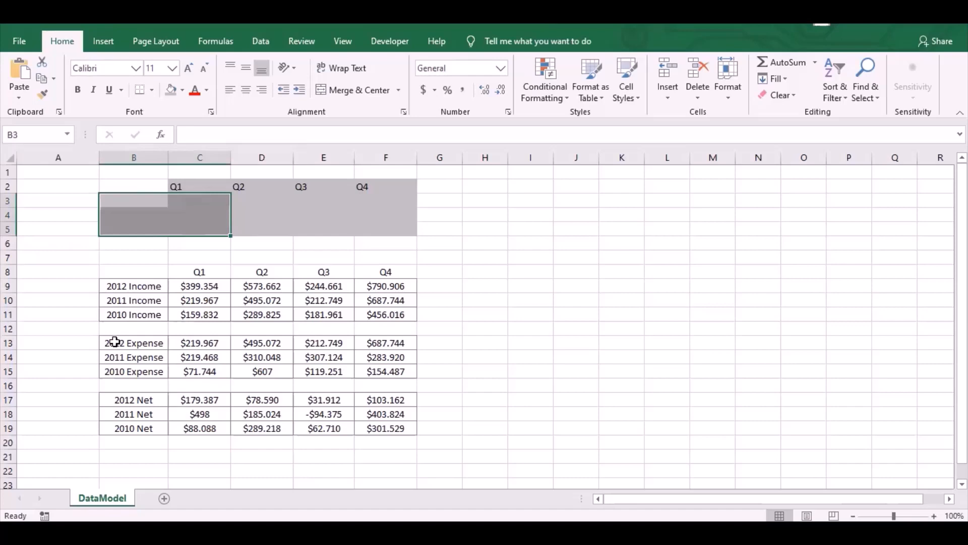
drag(115, 342, 136, 357)
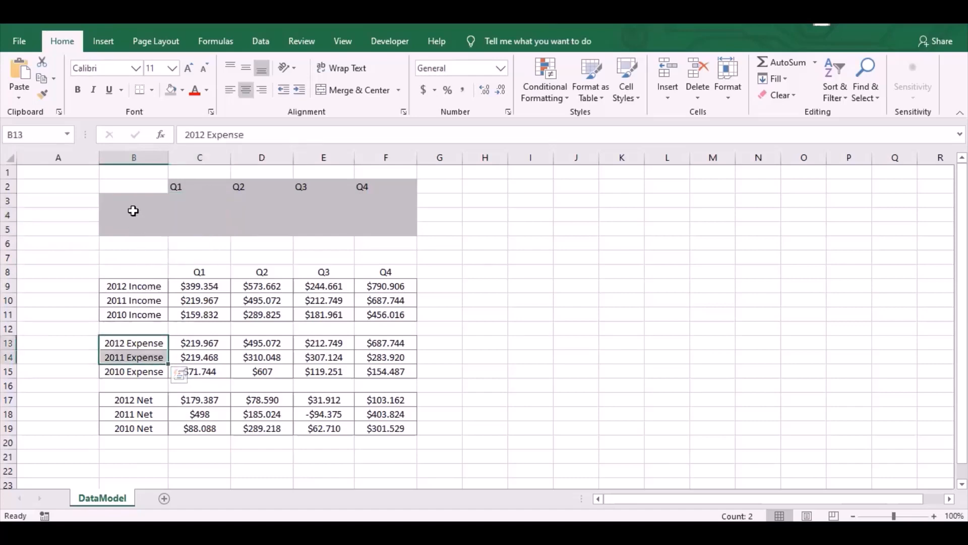
click(134, 202)
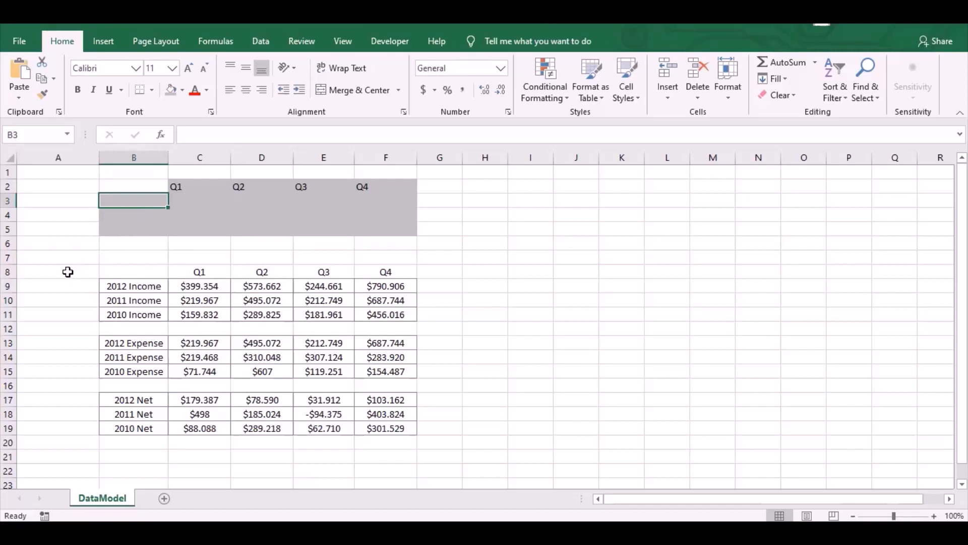
Fill cell A8 with light gold and enter the value 1 in it
click(68, 270)
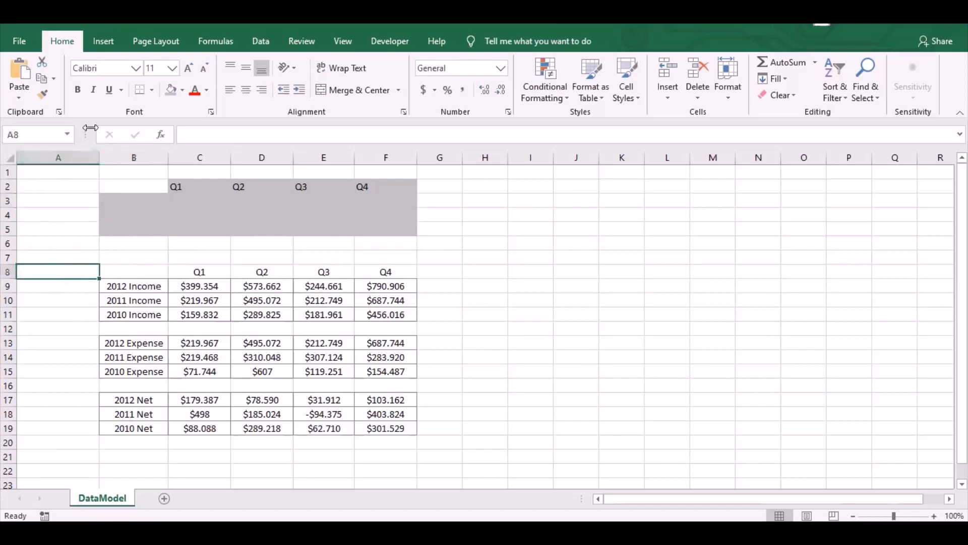
click(181, 91)
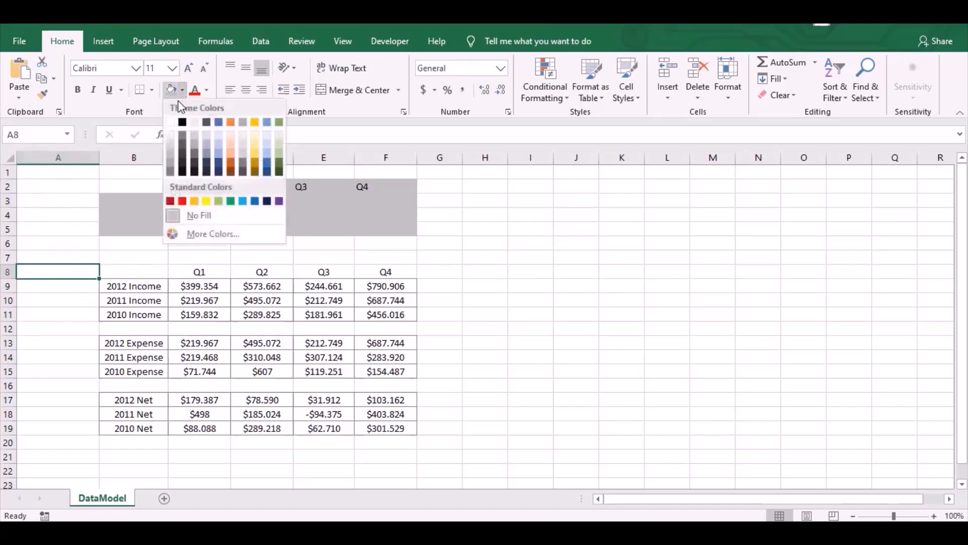
click(253, 151)
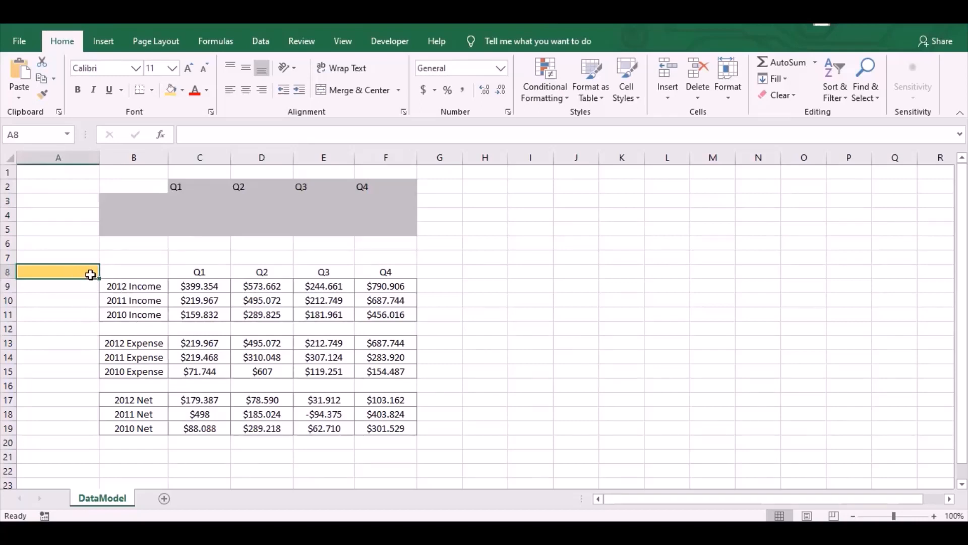
text(1)
click(123, 273)
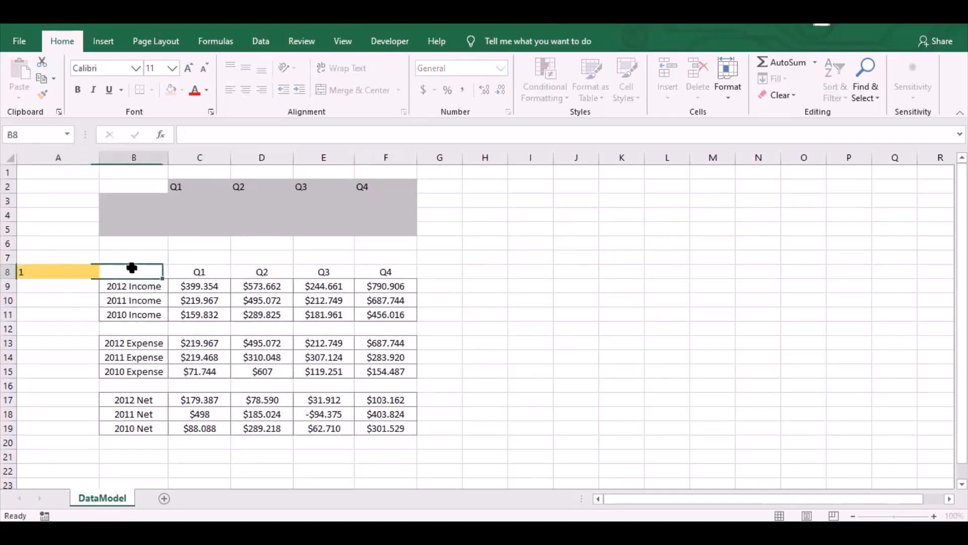
click(52, 273)
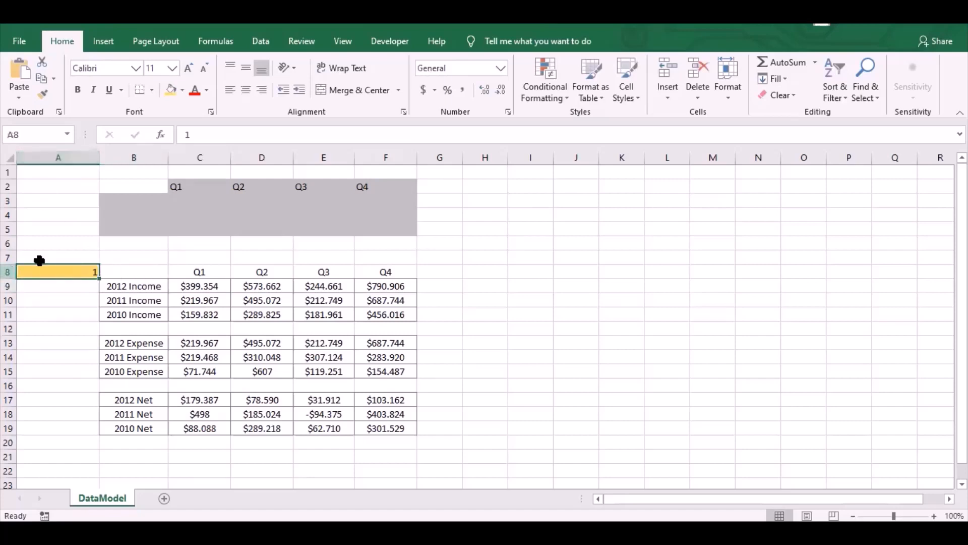
click(129, 285)
click(137, 204)
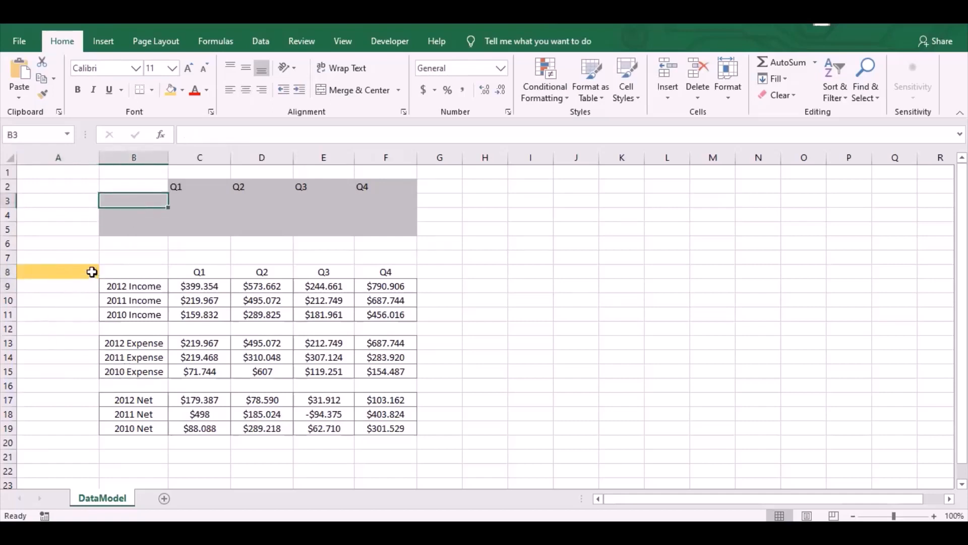
click(92, 271)
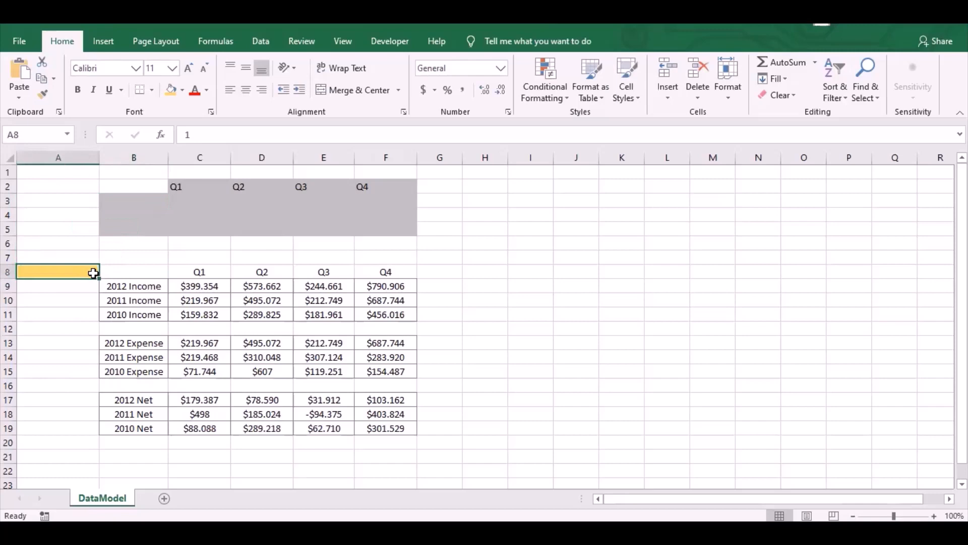
click(142, 347)
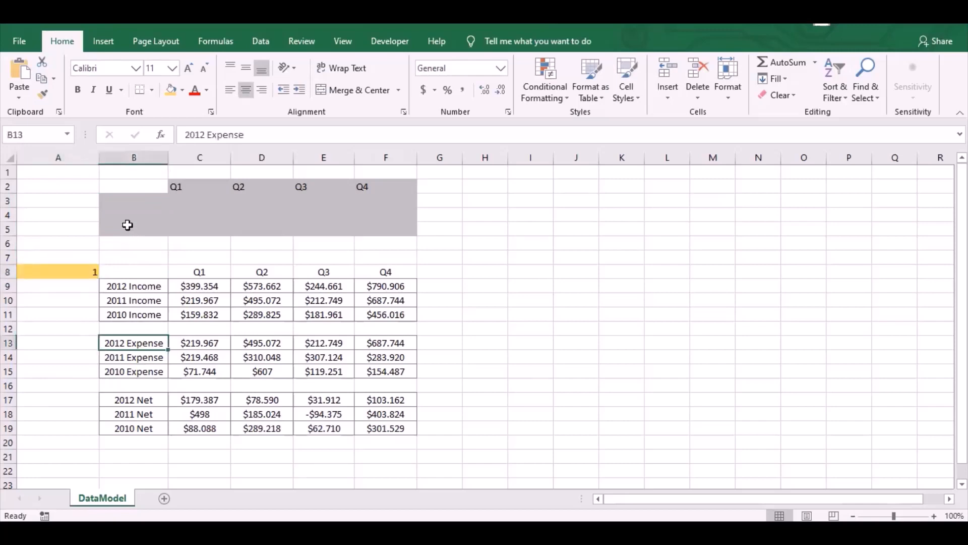
Begin an IF formula in cell B3 that returns B9 when $A$8 equals 1
click(130, 199)
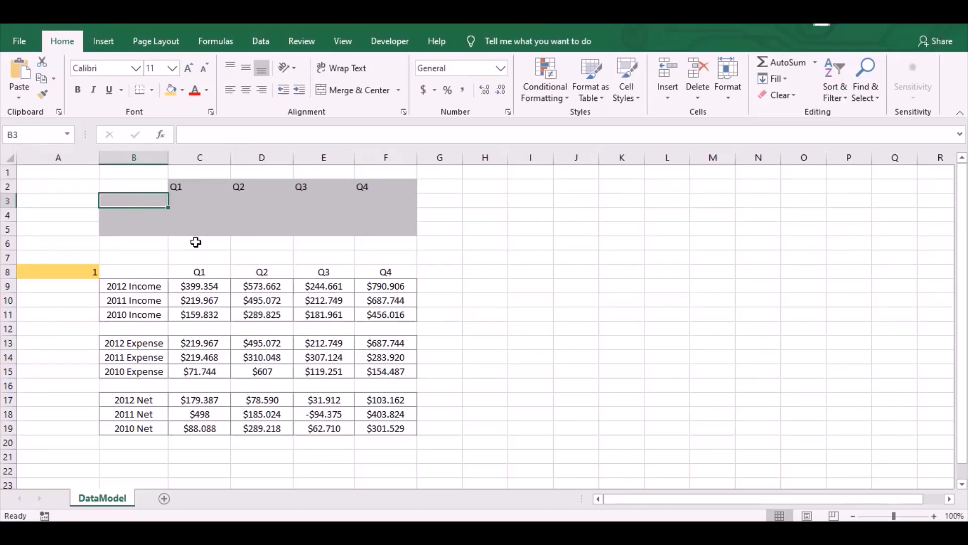
text(=)
text(I)
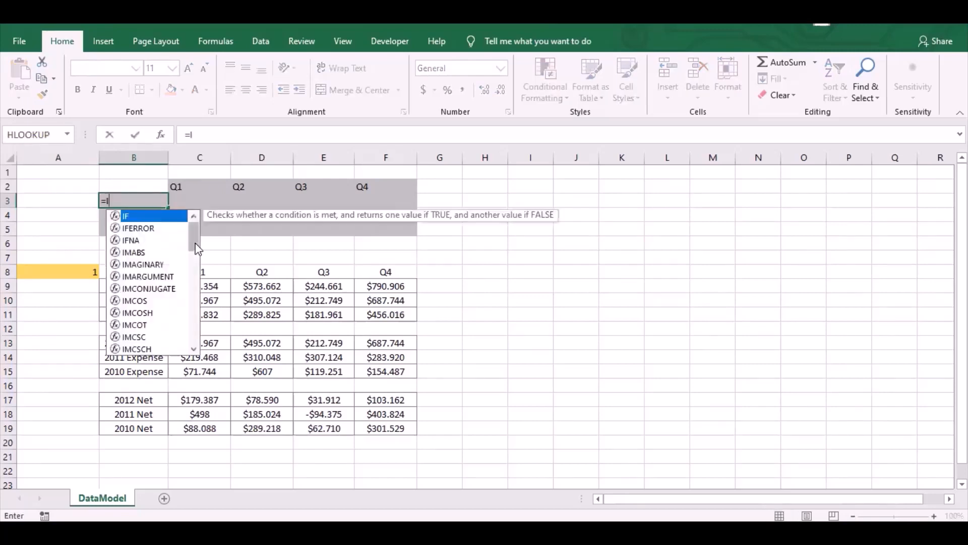
text(F($A)
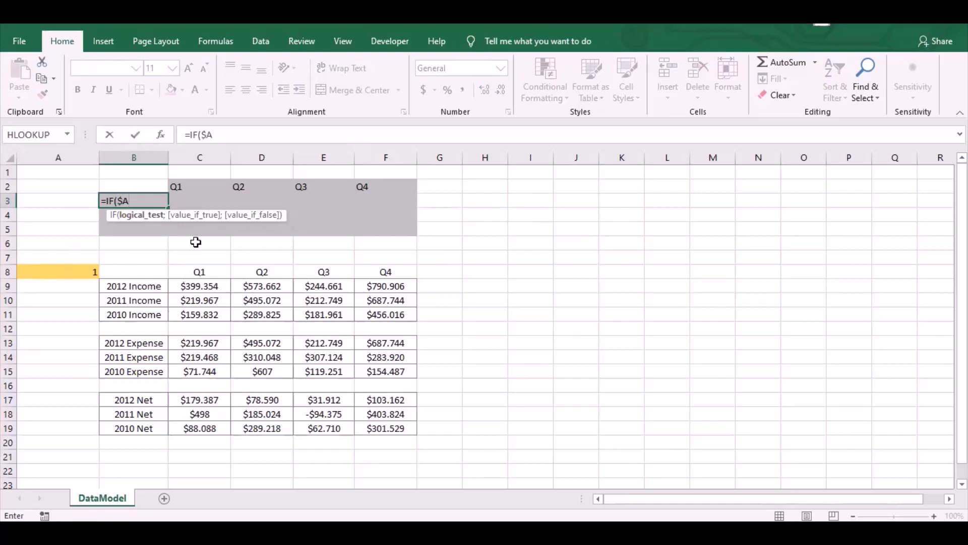
text($8)
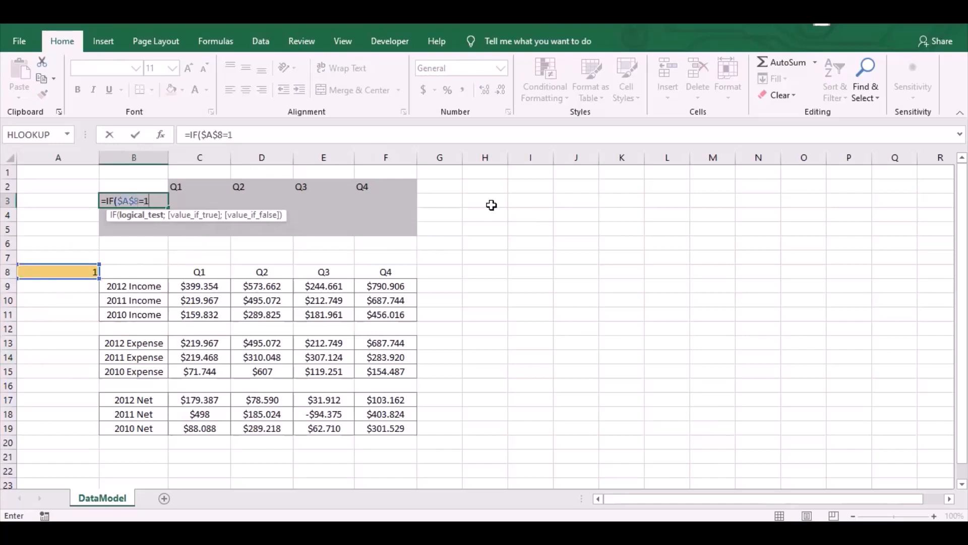
text(=1;)
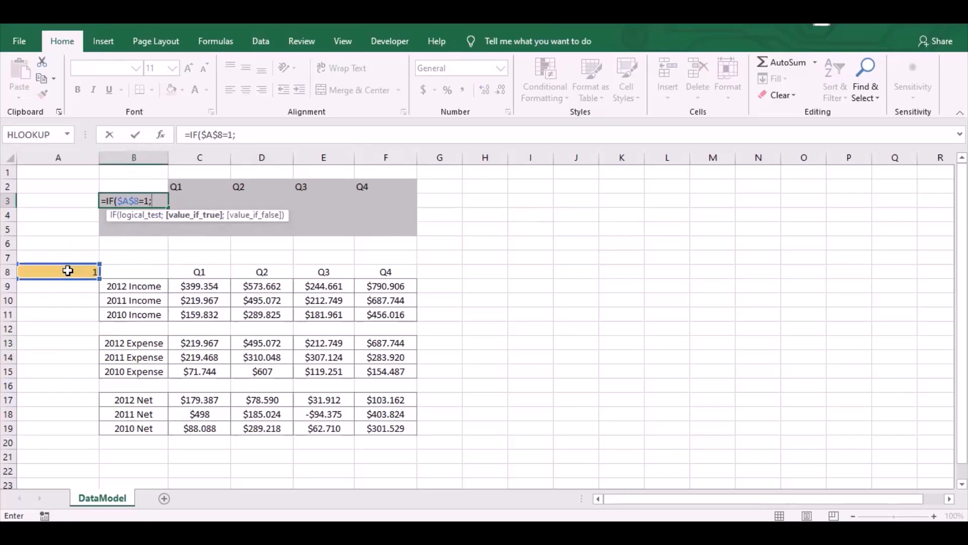
click(122, 287)
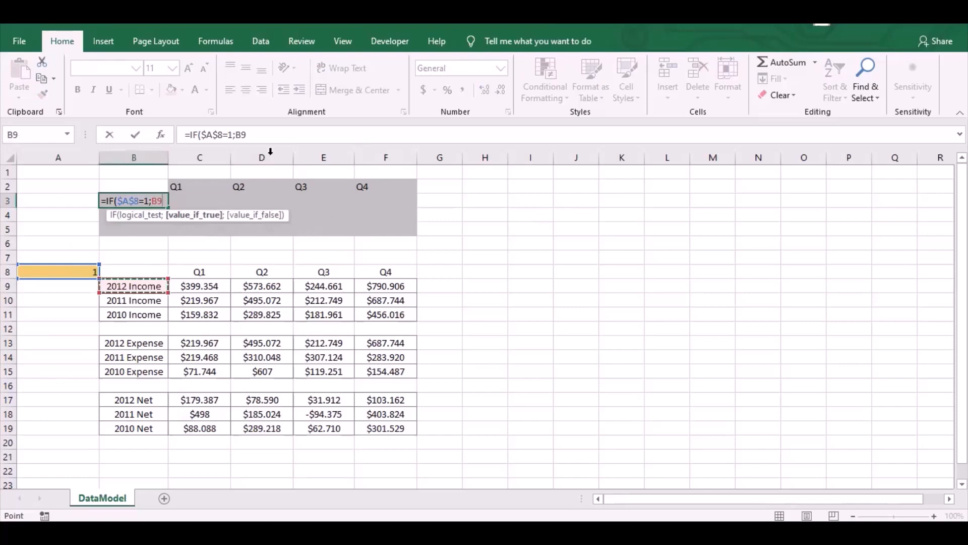
click(271, 134)
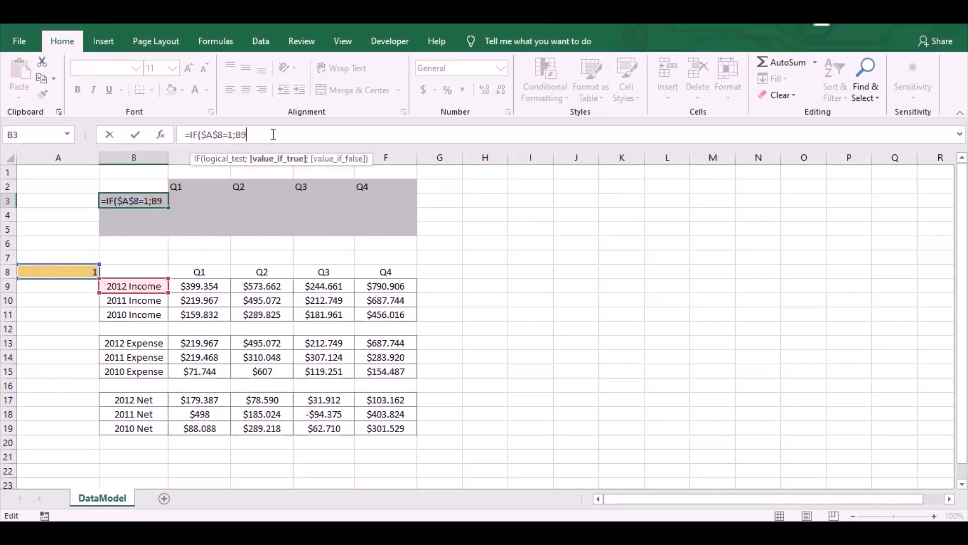
text(;)
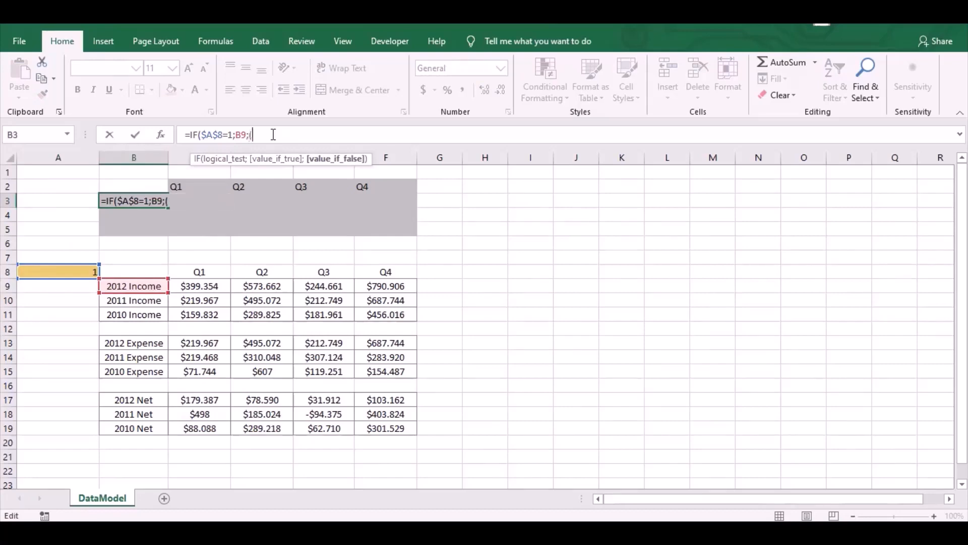
Complete the B3 formula with the nested condition (IF($A$8=2;B13;B17)) as its false value
text((IF)
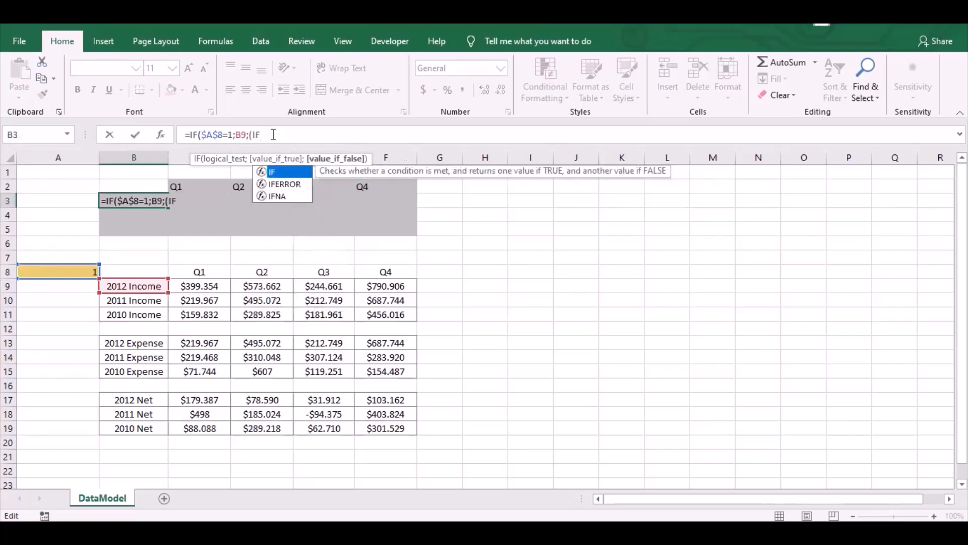
text(($A$)
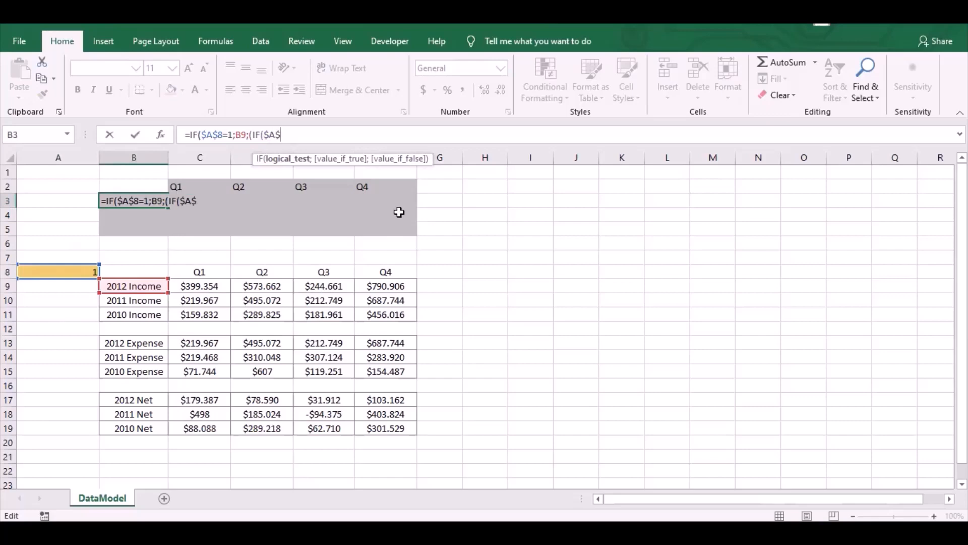
text(8)
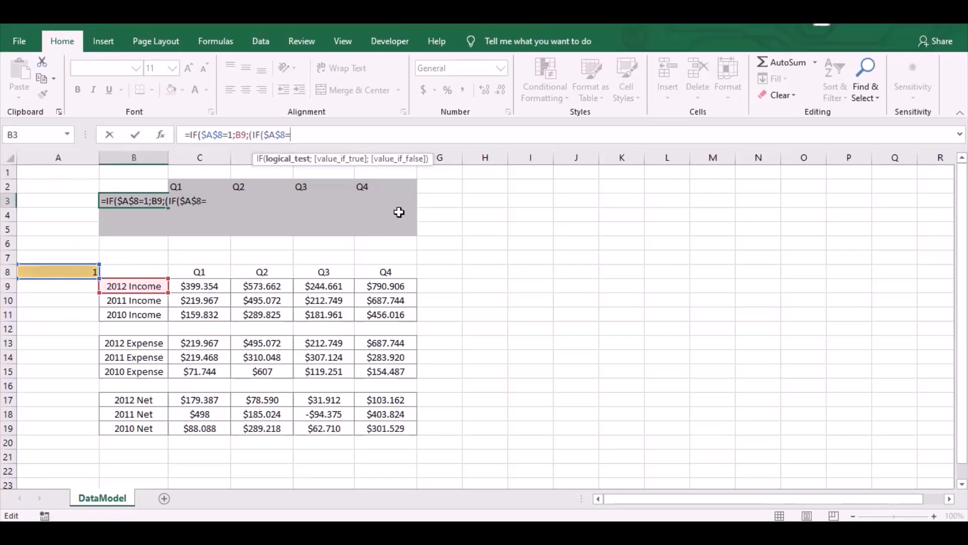
text(=2;)
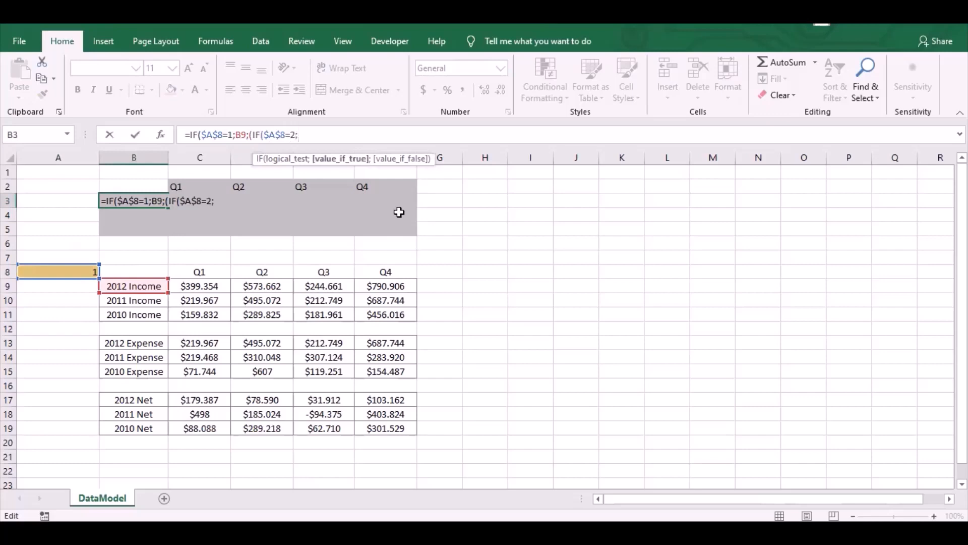
click(132, 344)
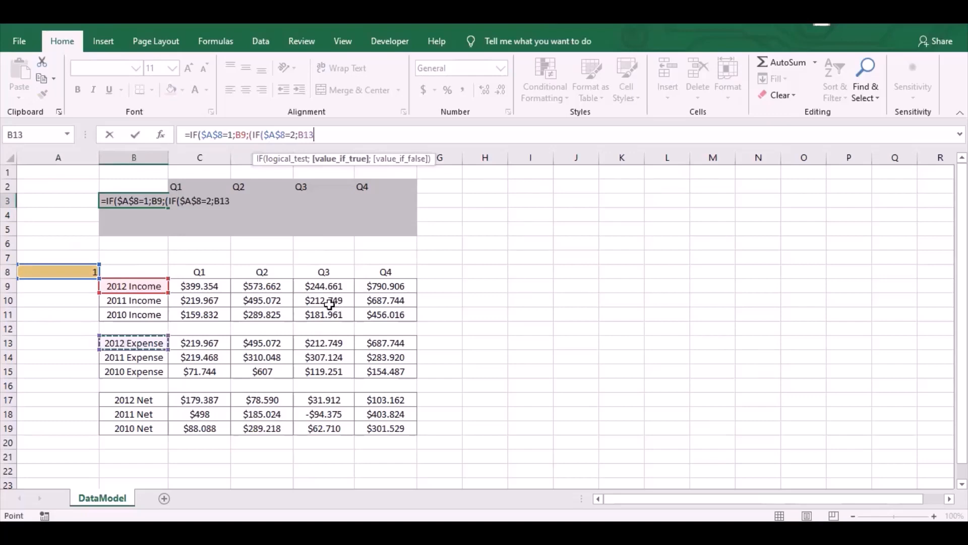
text(;)
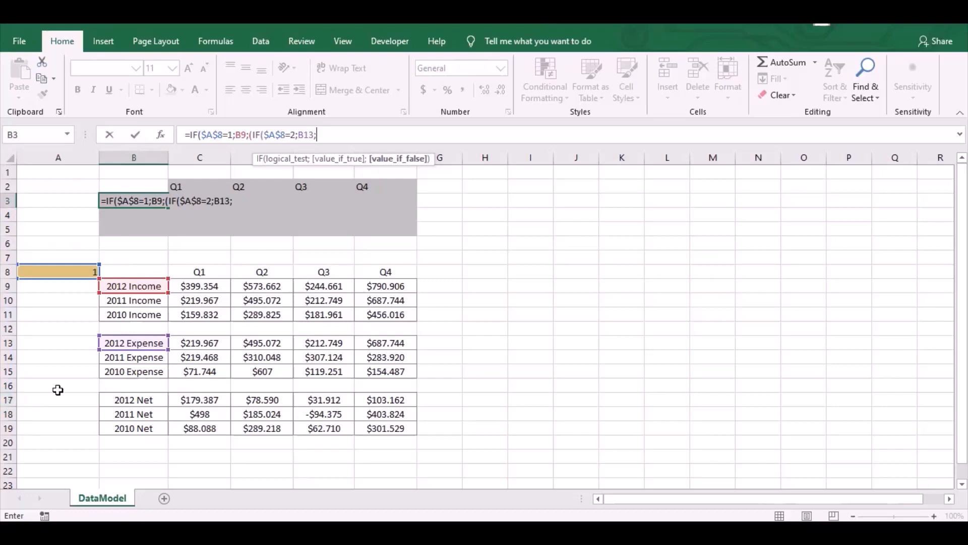
click(126, 401)
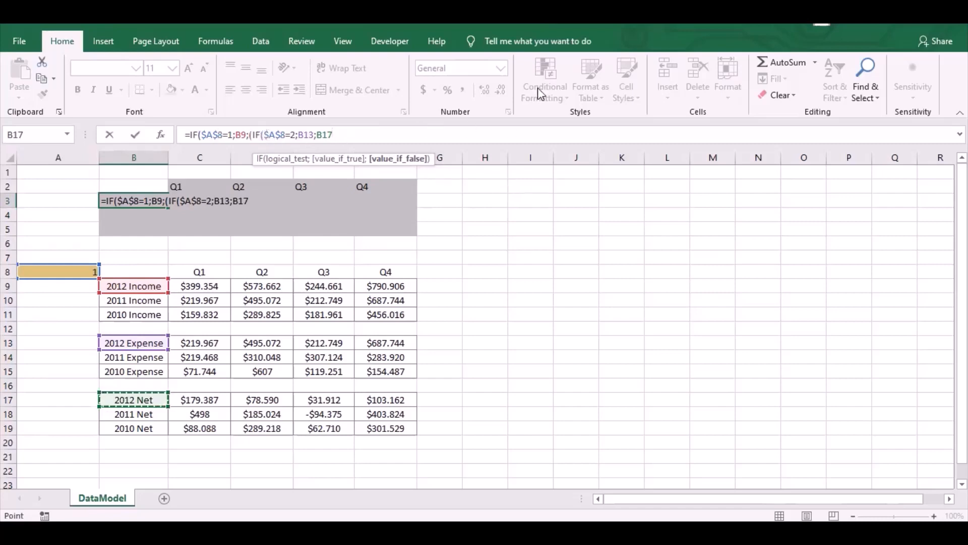
text())
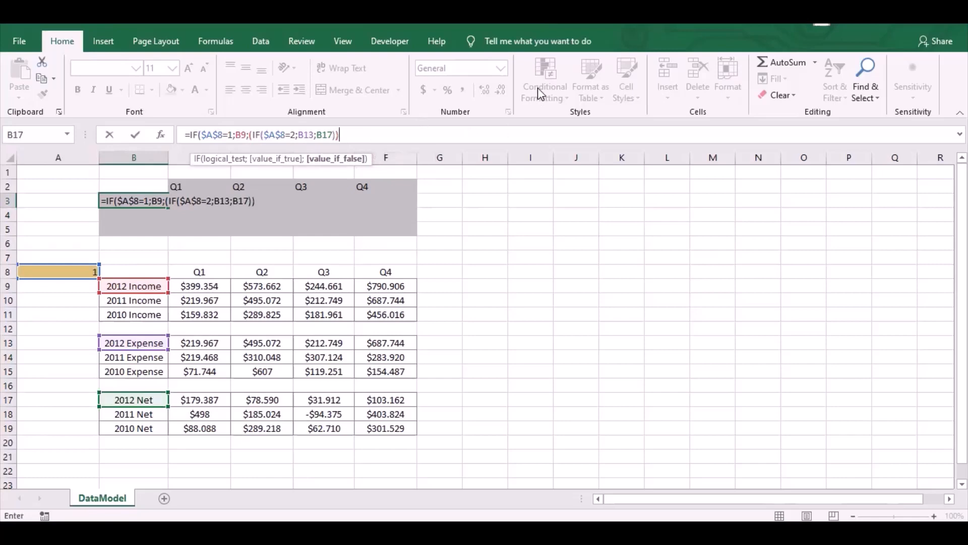
text())
key(Return)
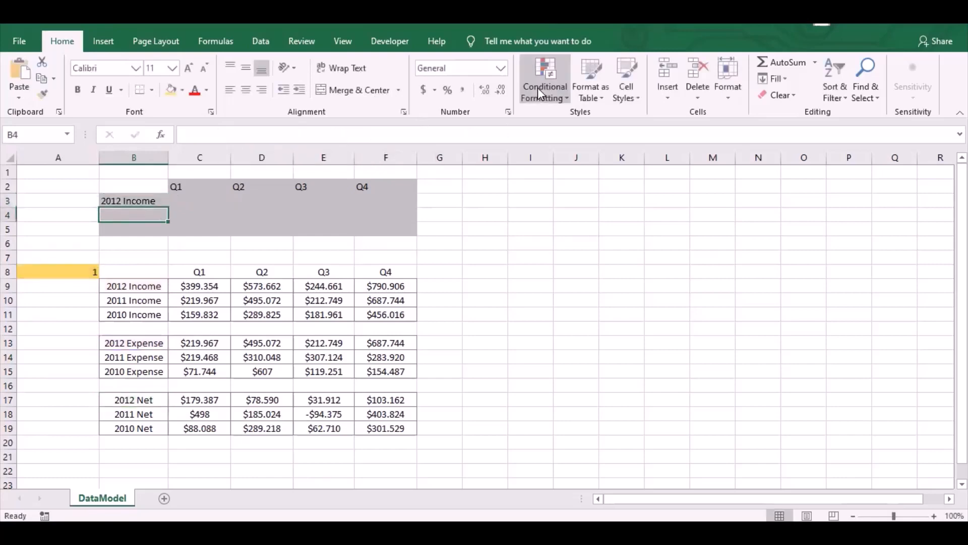
click(124, 200)
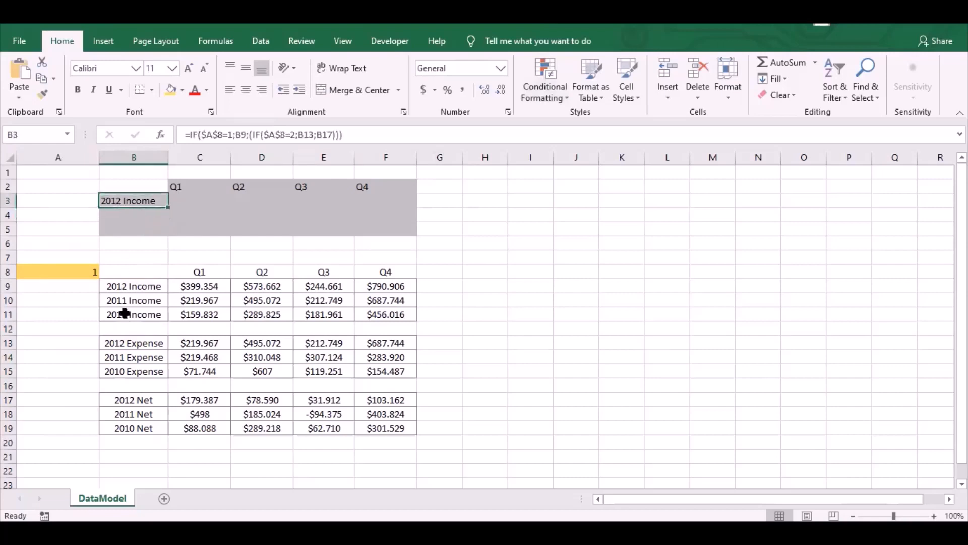
Test the B3 formula by changing cell A8 to 2 and then to 3
click(95, 273)
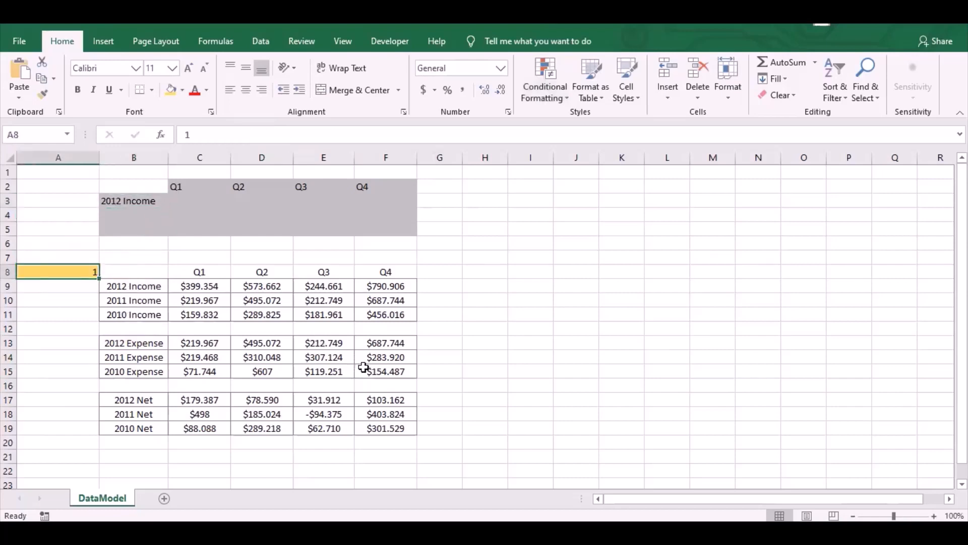
text(2)
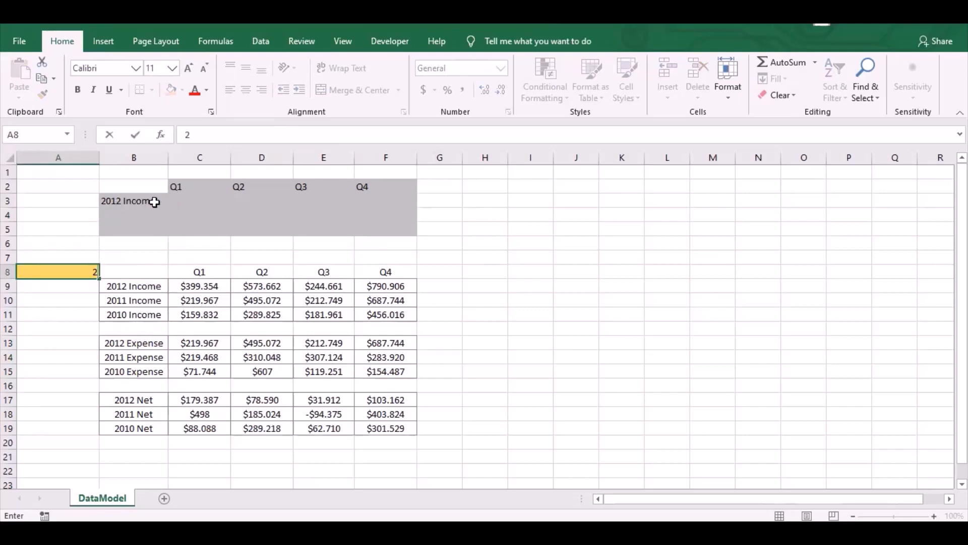
key(Return)
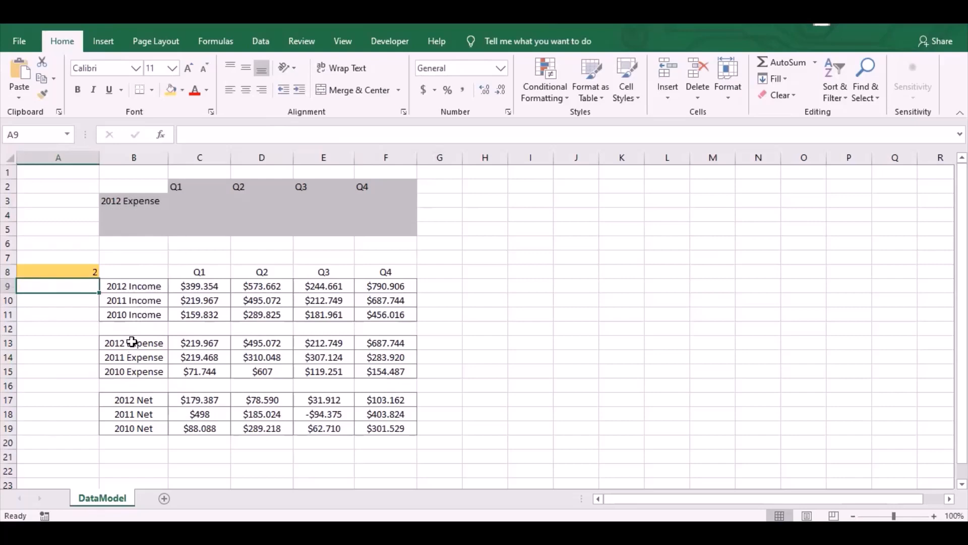
click(91, 269)
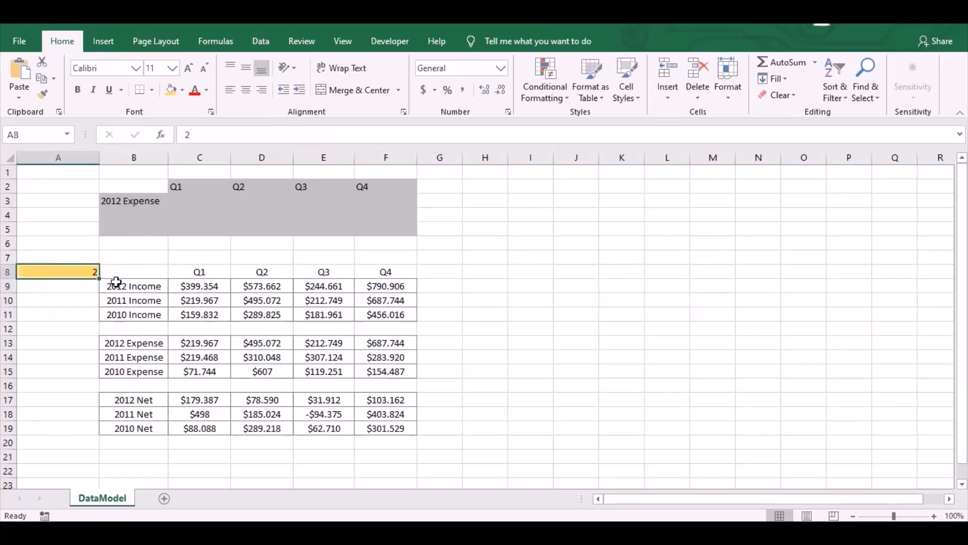
text(3)
key(Return)
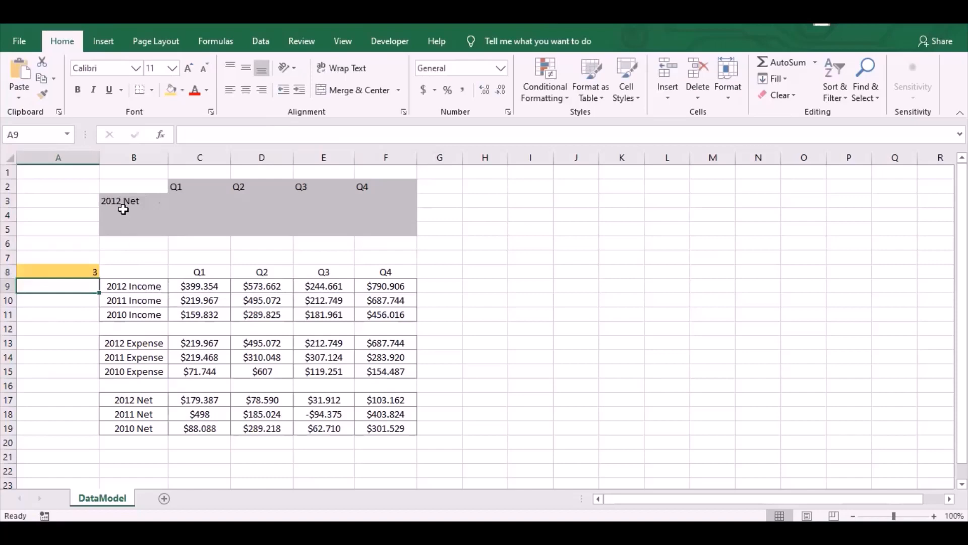
click(70, 273)
Copy the IF formula from cell B3 down through B5
click(125, 286)
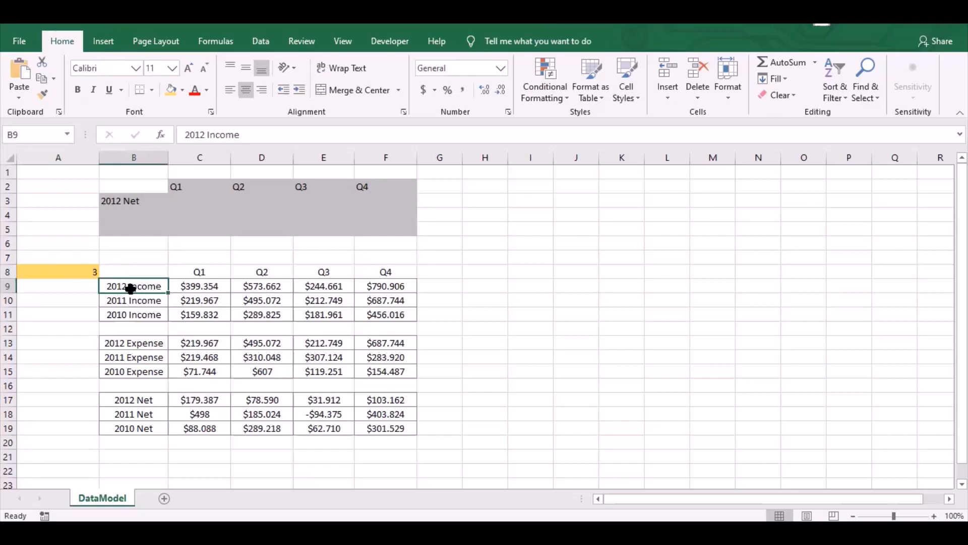
drag(129, 286, 367, 310)
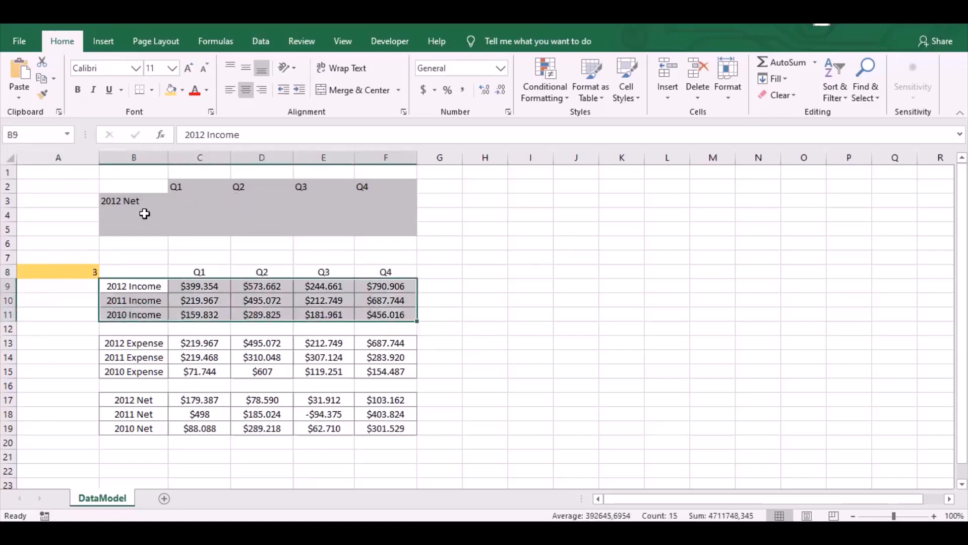
click(141, 215)
click(135, 201)
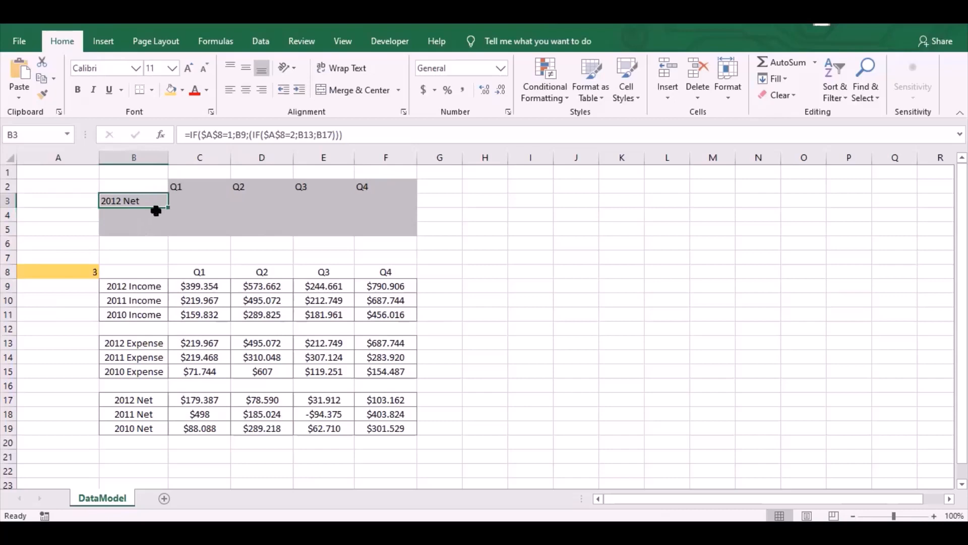
drag(168, 206, 168, 205)
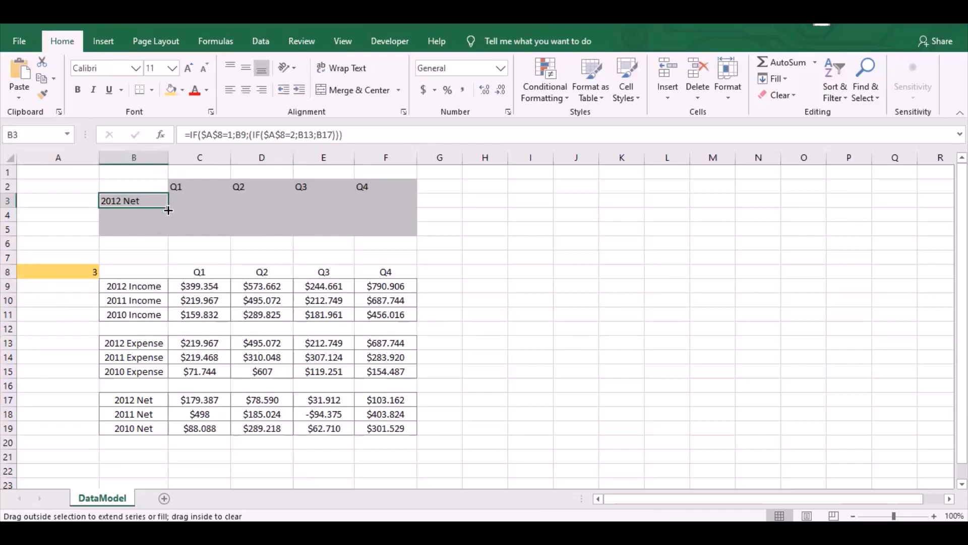
drag(168, 210, 169, 235)
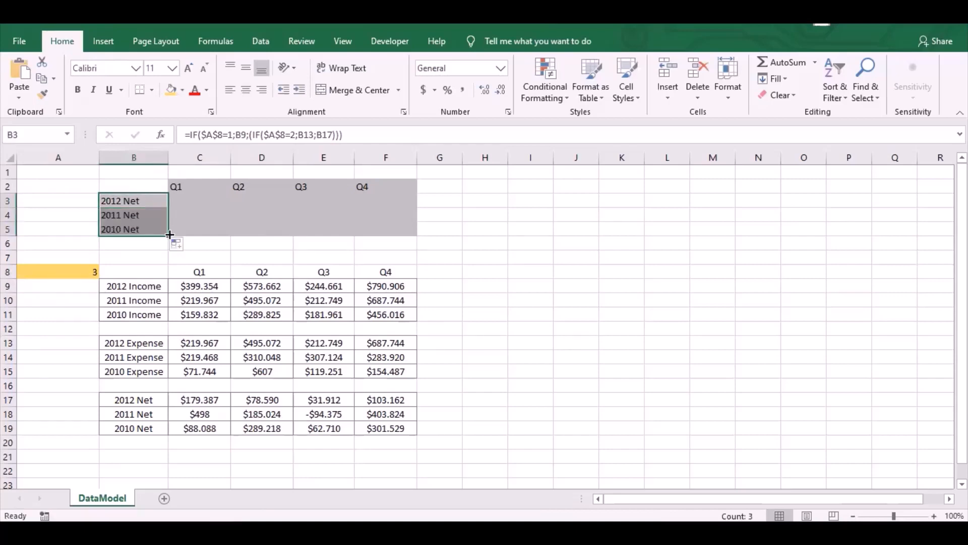
Compare the formula labels in B3:B5 with the source Net labels in B17:B19
click(138, 202)
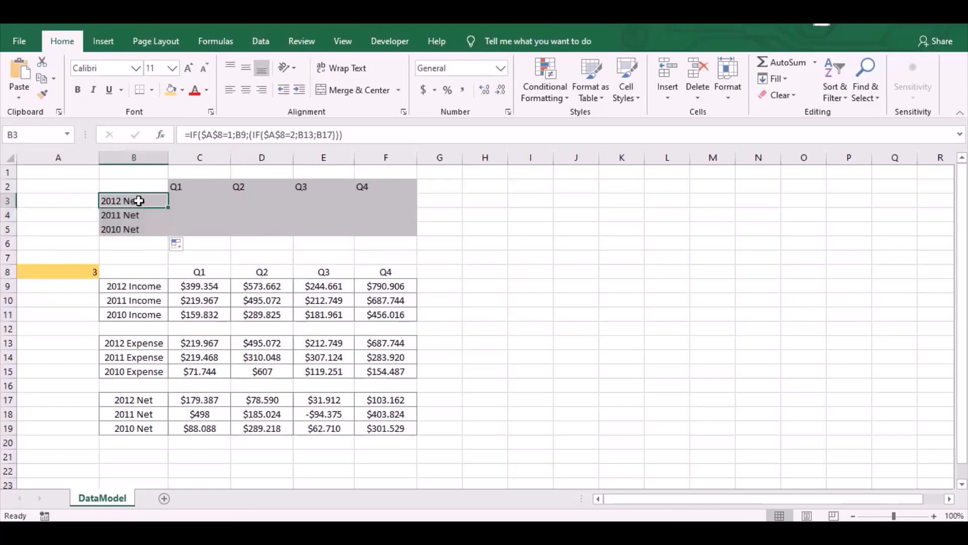
click(137, 398)
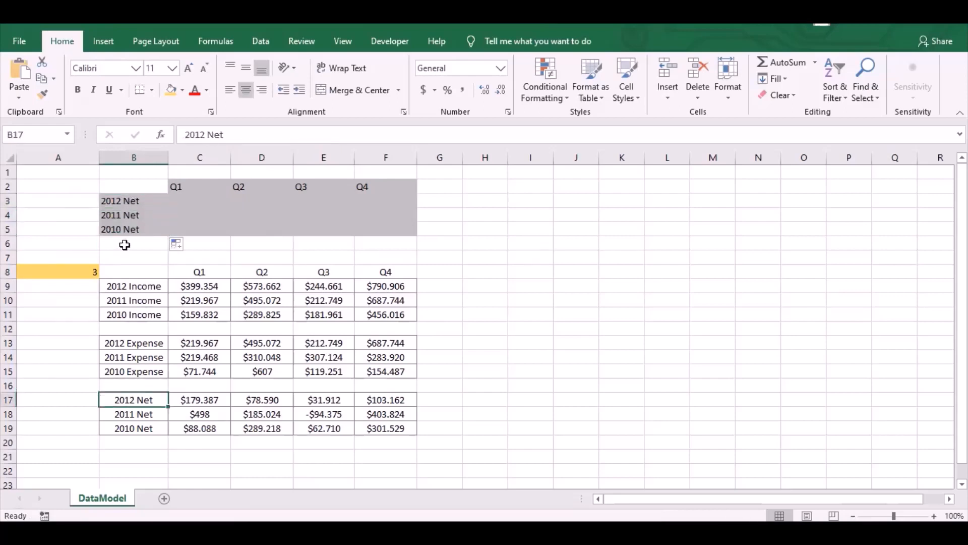
click(120, 216)
click(151, 416)
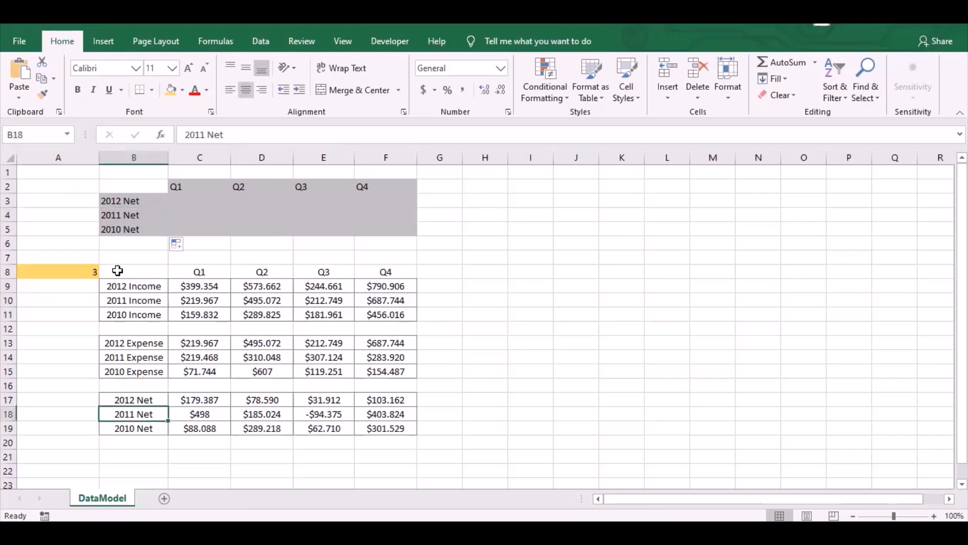
click(130, 228)
click(154, 428)
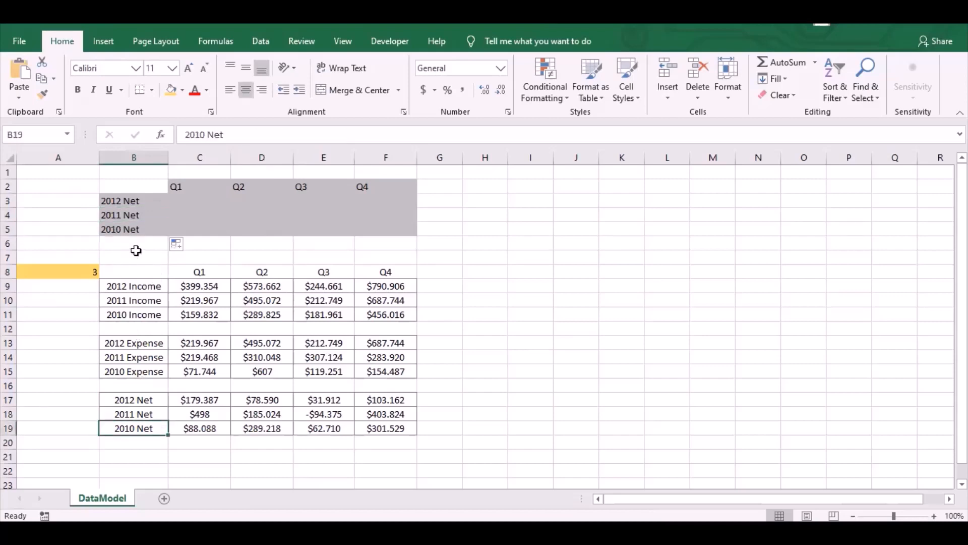
Copy the formulas in B3:B5 across the quarter columns through F5 and check the formula in C3
drag(137, 199, 140, 227)
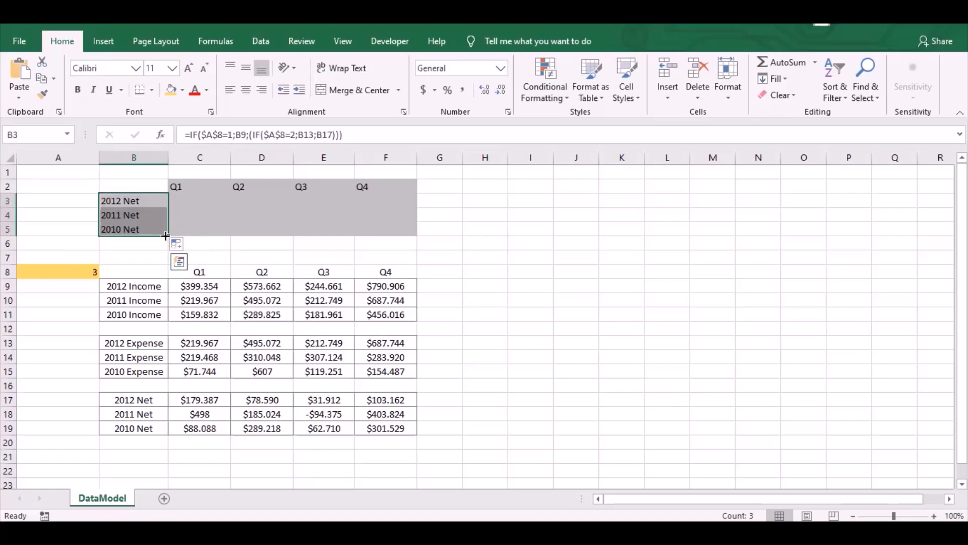
drag(165, 235, 387, 224)
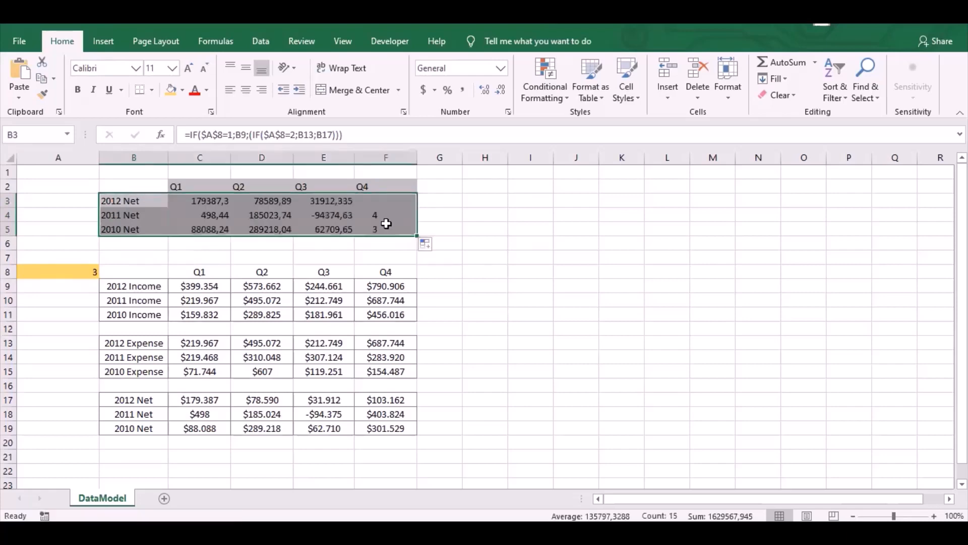
click(476, 312)
click(207, 202)
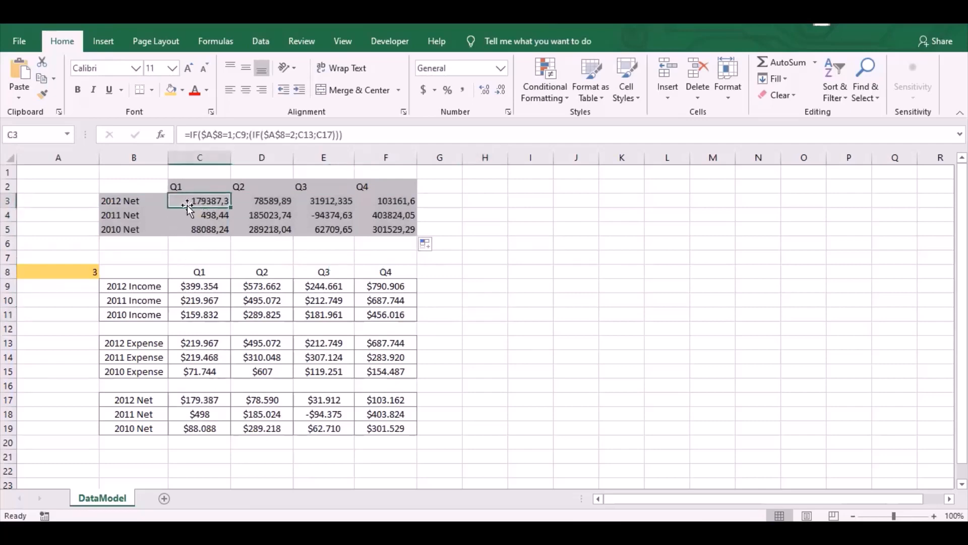
Format the quarterly values in C3:F5 as Currency with no decimal places
drag(192, 202, 399, 230)
click(501, 69)
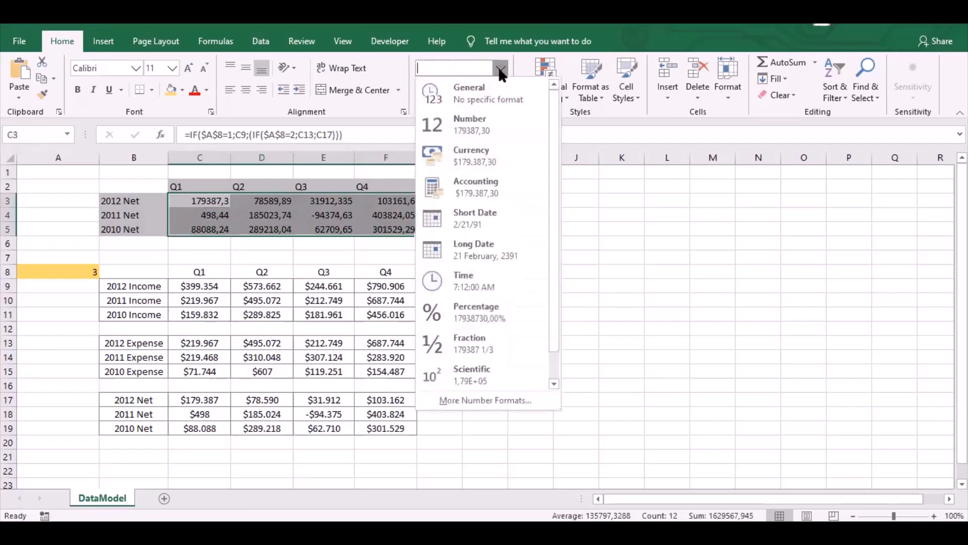
click(478, 152)
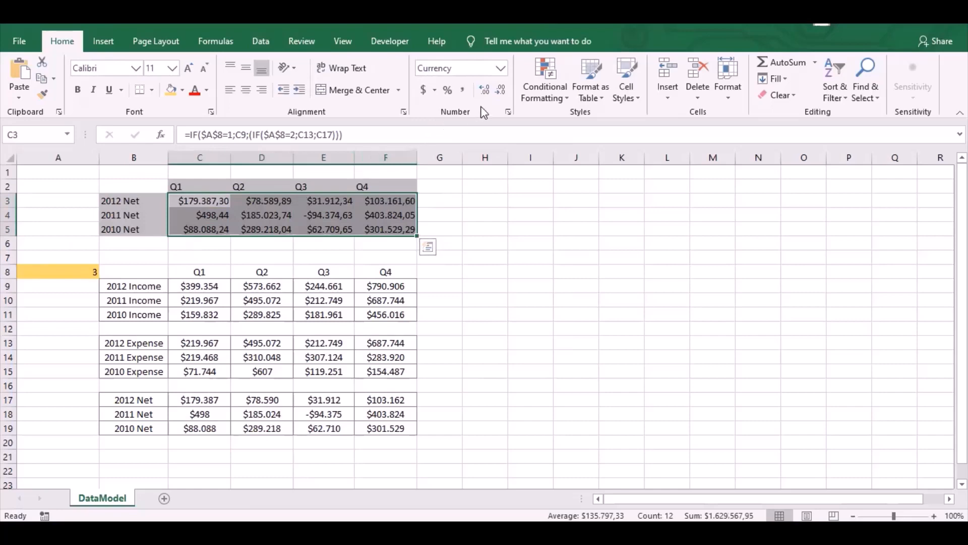
click(501, 89)
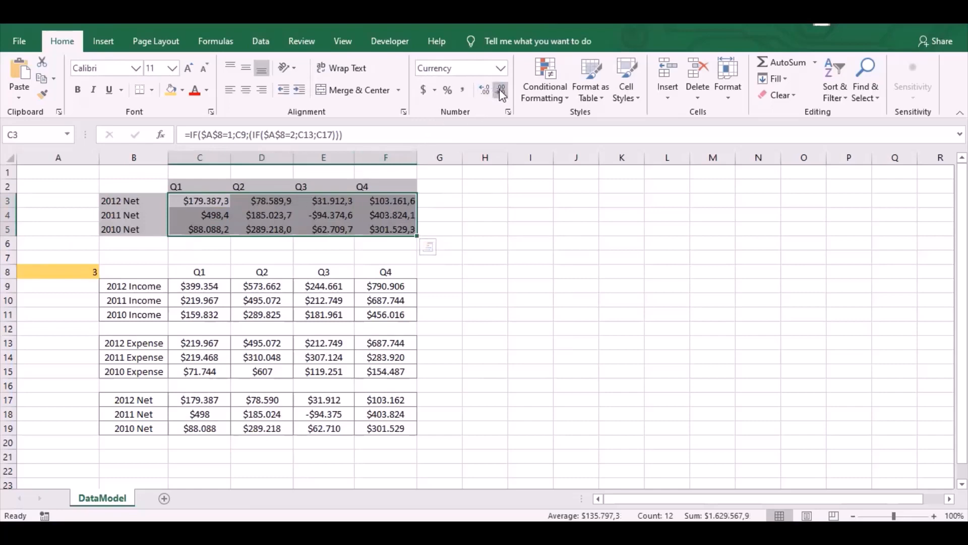
click(501, 90)
click(428, 300)
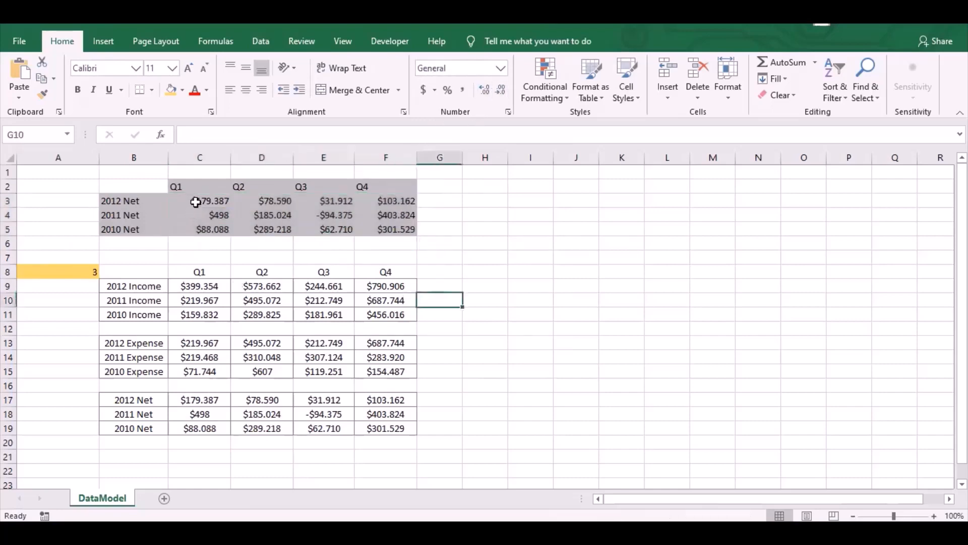
Compare the formula results in C3 and F5 with the source Net values in C17 and F19
click(196, 202)
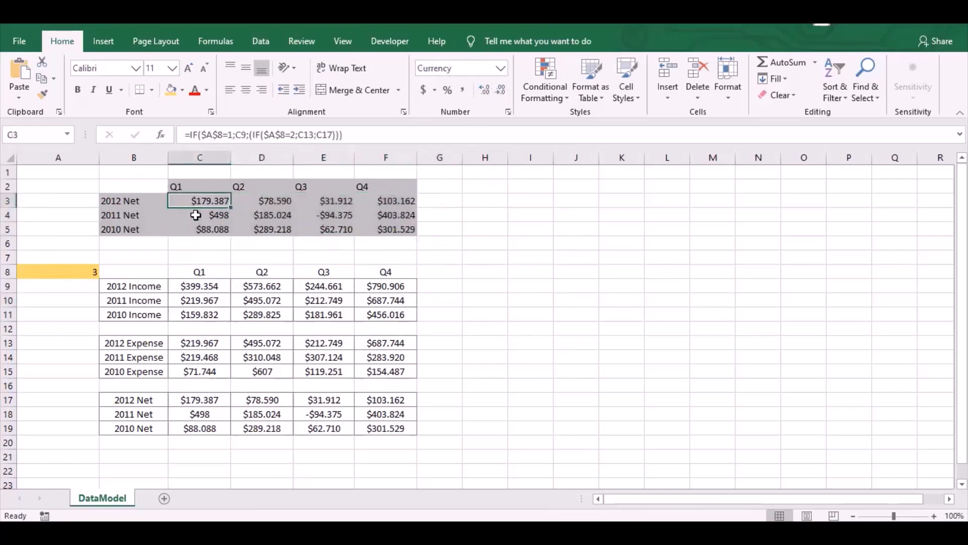
click(221, 401)
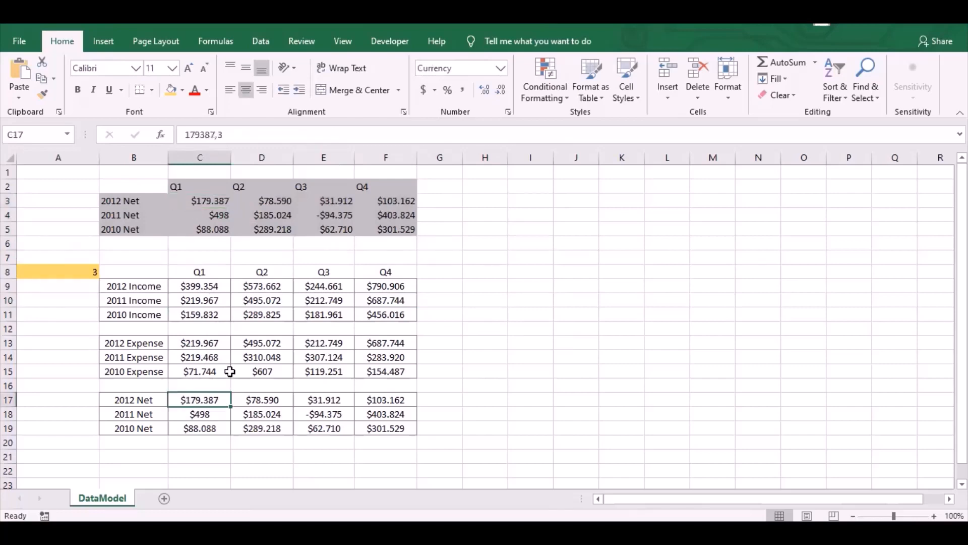
click(400, 227)
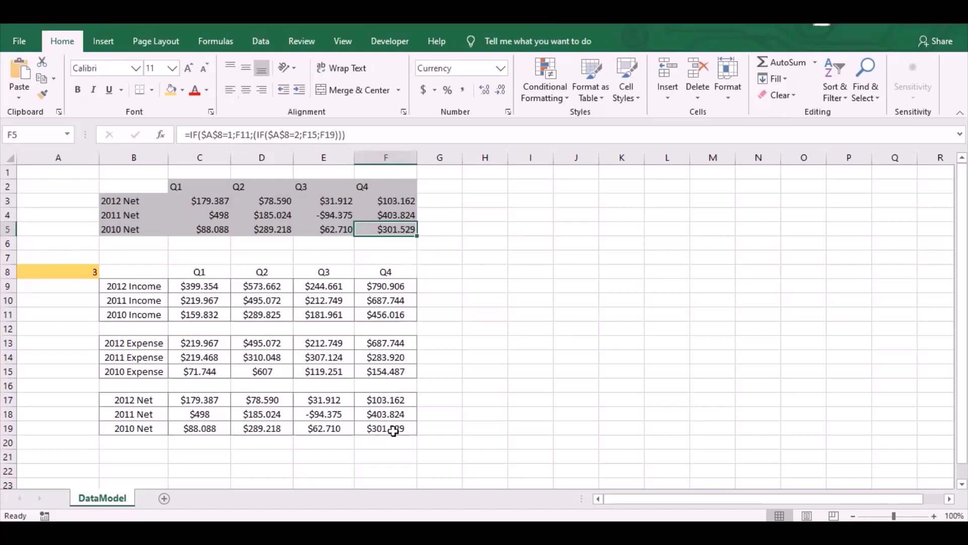
click(396, 433)
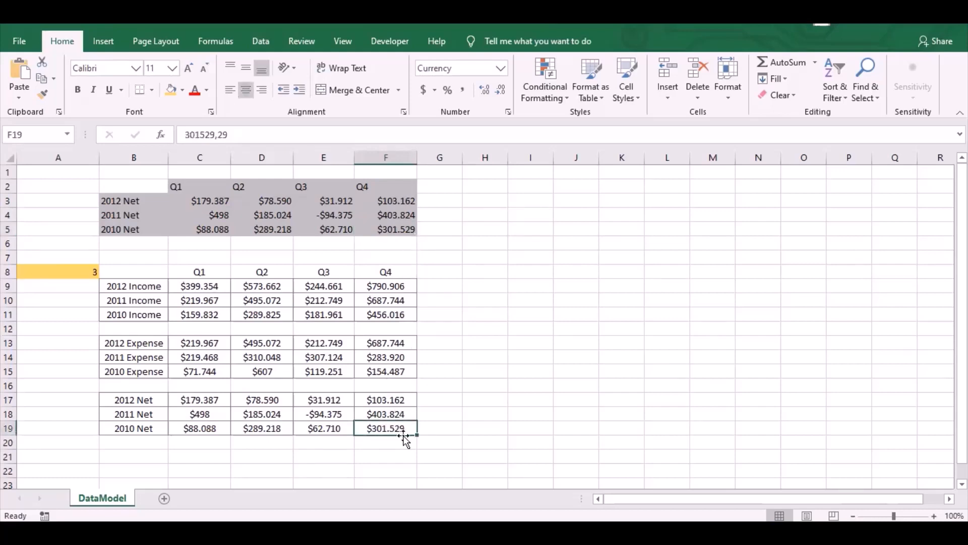
Set the selector cell A8 to 1
click(96, 272)
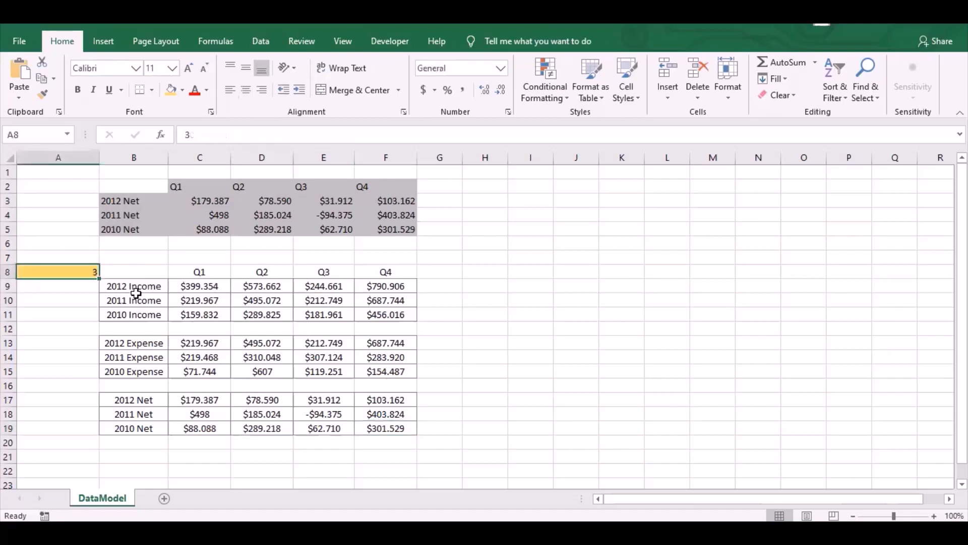
text(1)
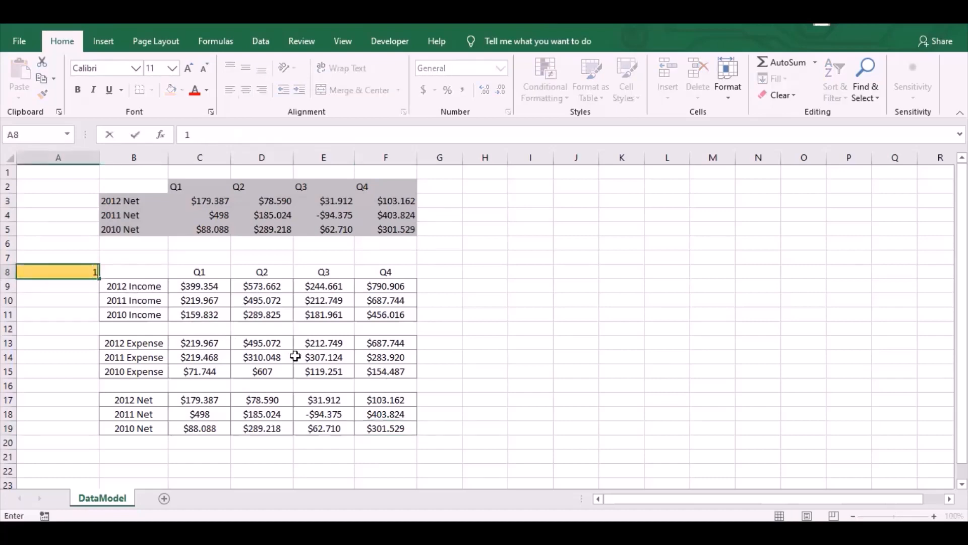
key(Return)
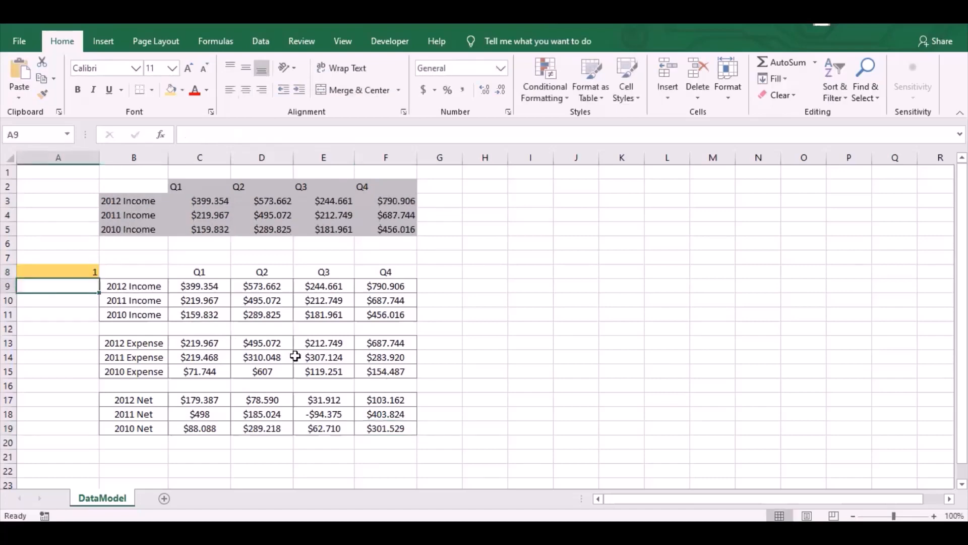
Compare the labels and Q4 values in the formula table B2:F5 with the source Income rows
click(132, 201)
click(154, 287)
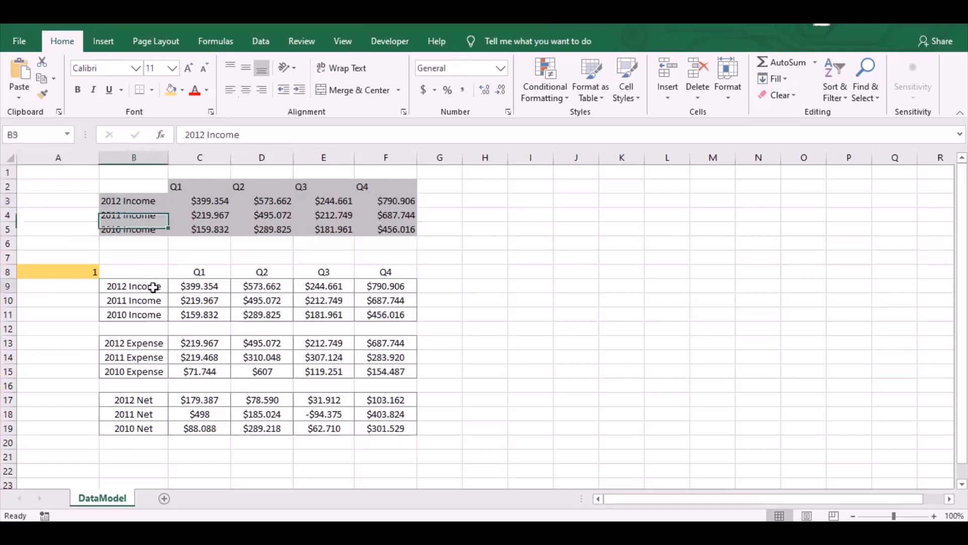
click(127, 230)
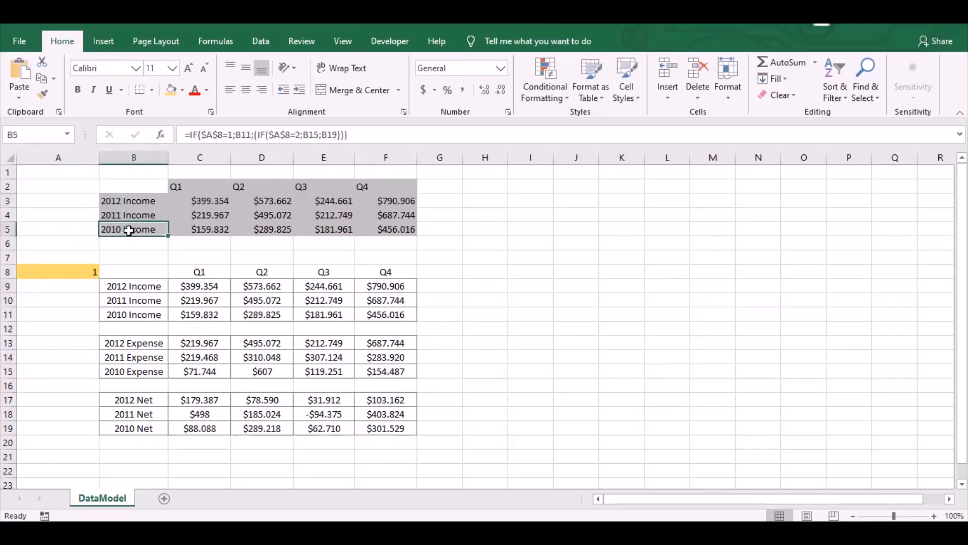
click(129, 372)
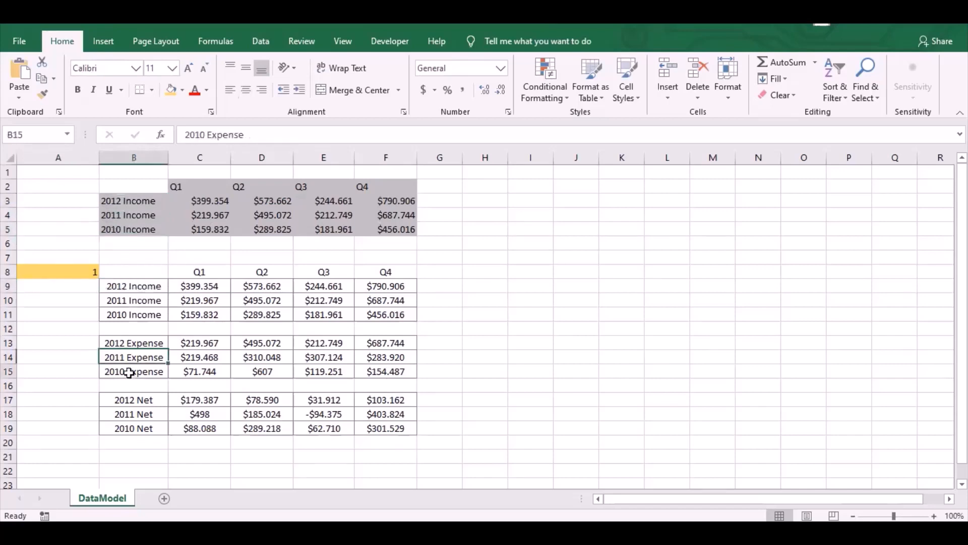
click(395, 200)
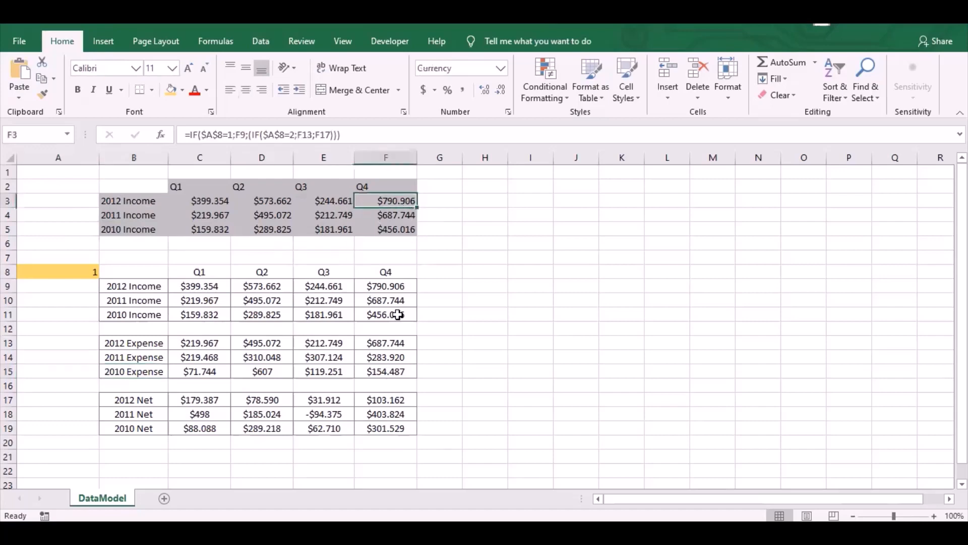
click(396, 285)
click(404, 233)
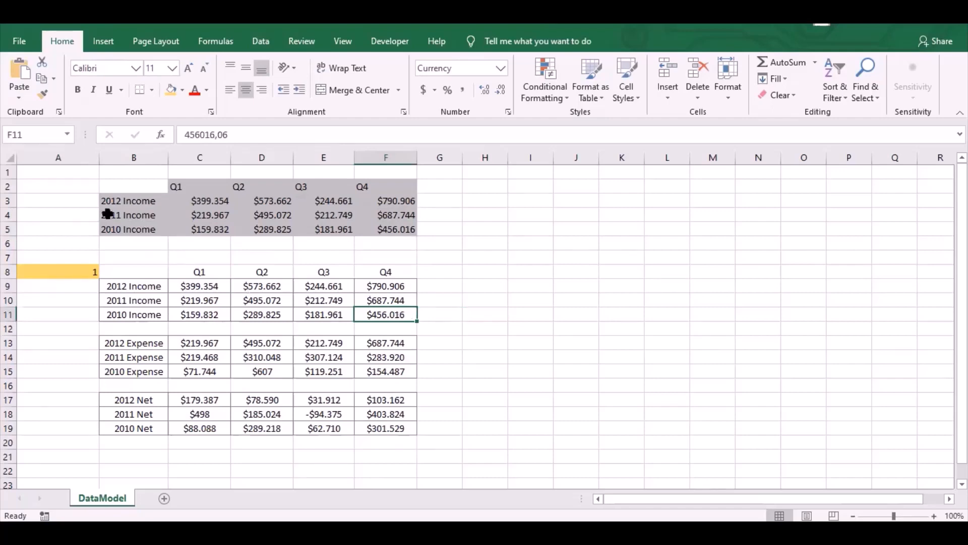
drag(116, 183, 406, 232)
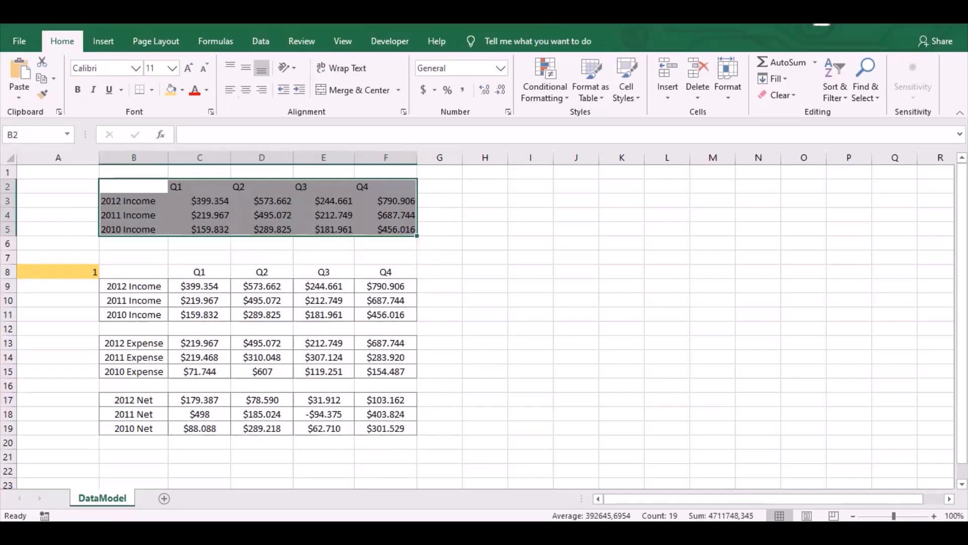
Add a new worksheet and rename it Dashboard
click(162, 499)
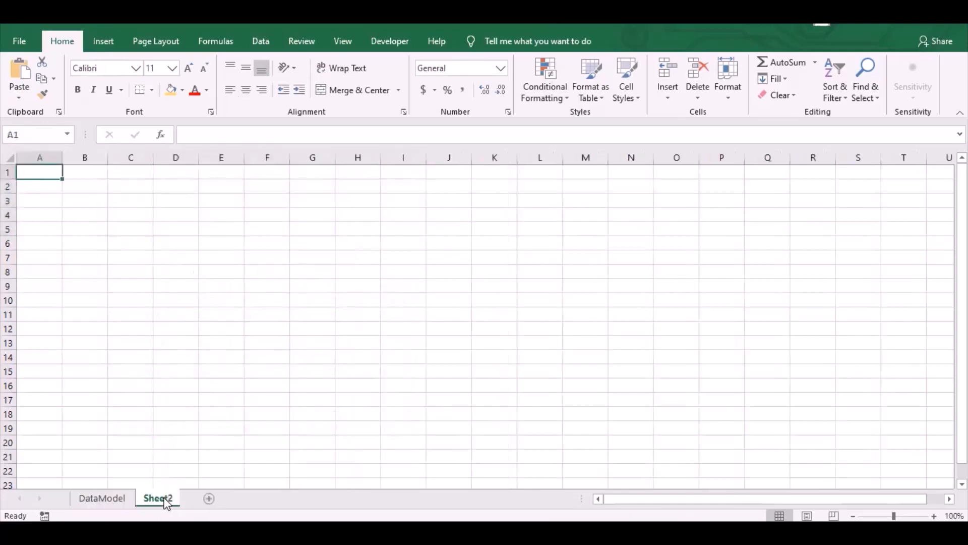
right_click(160, 504)
click(193, 367)
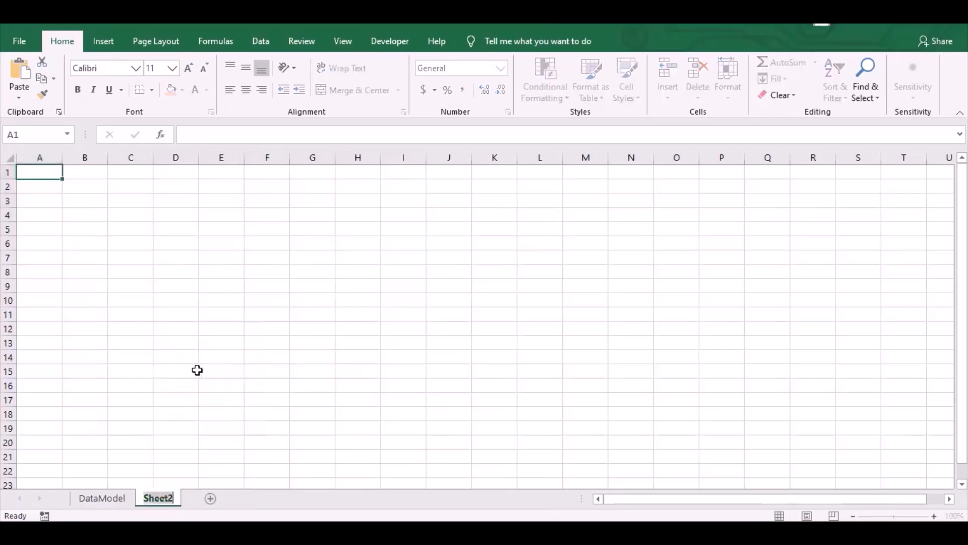
text(Dash)
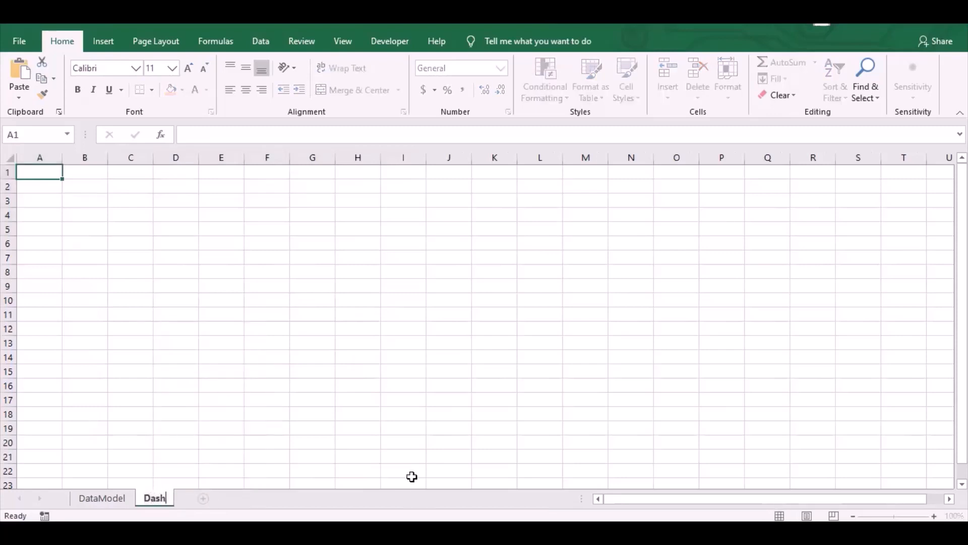
text(board)
key(Return)
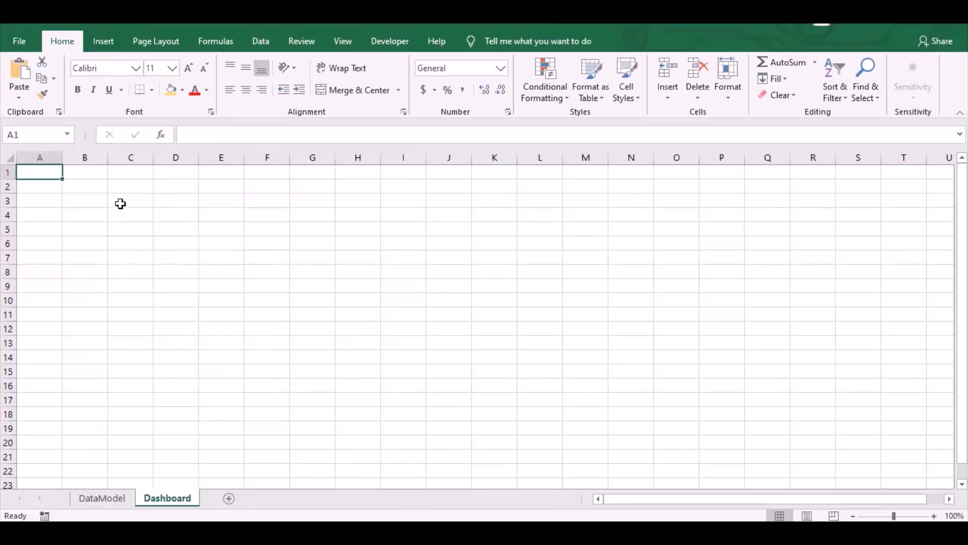
Insert an empty 2-D clustered column chart on the Dashboard sheet and position it over about C3:J17
click(103, 42)
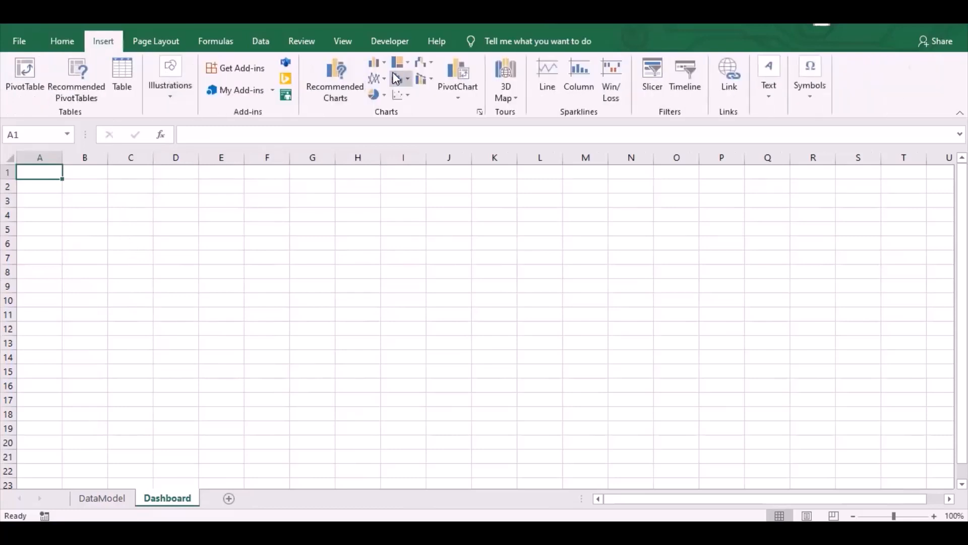
click(383, 65)
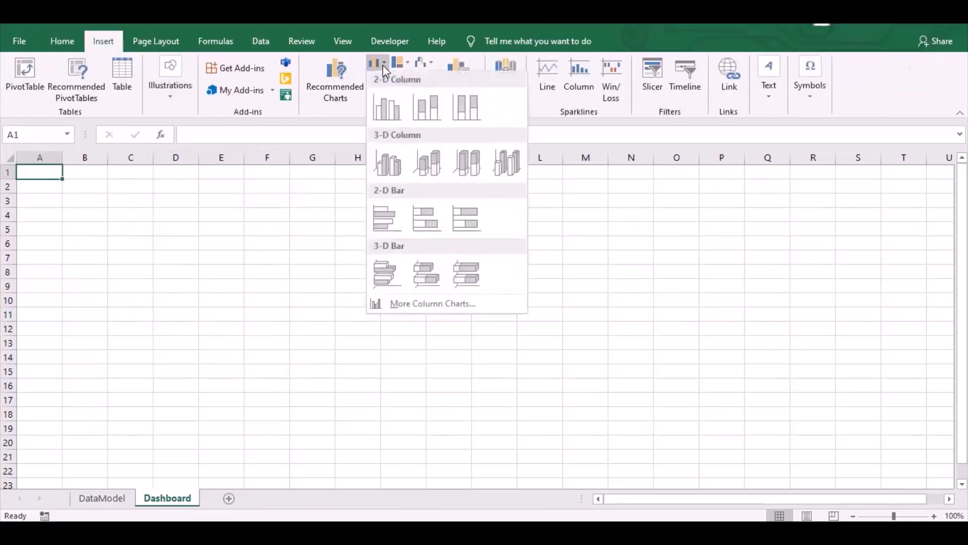
click(383, 111)
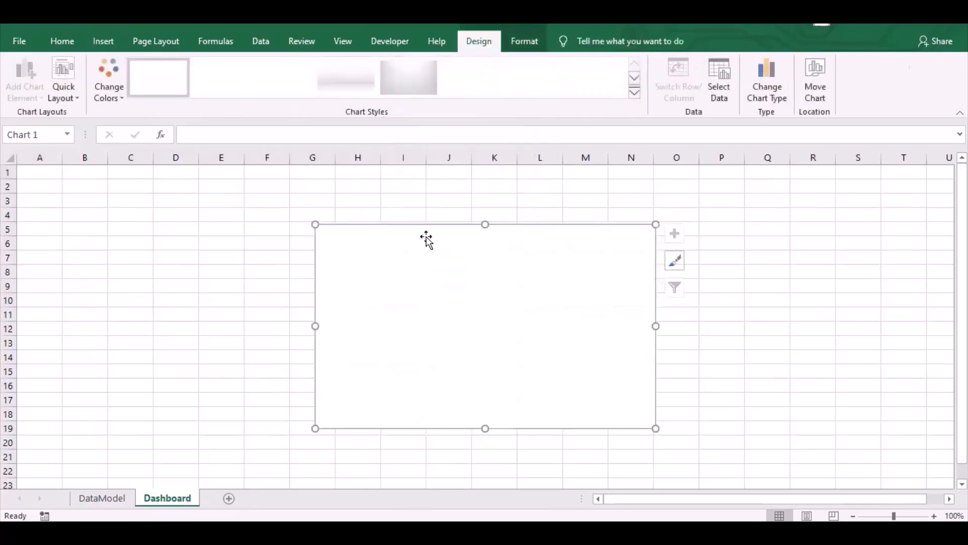
drag(426, 234, 242, 232)
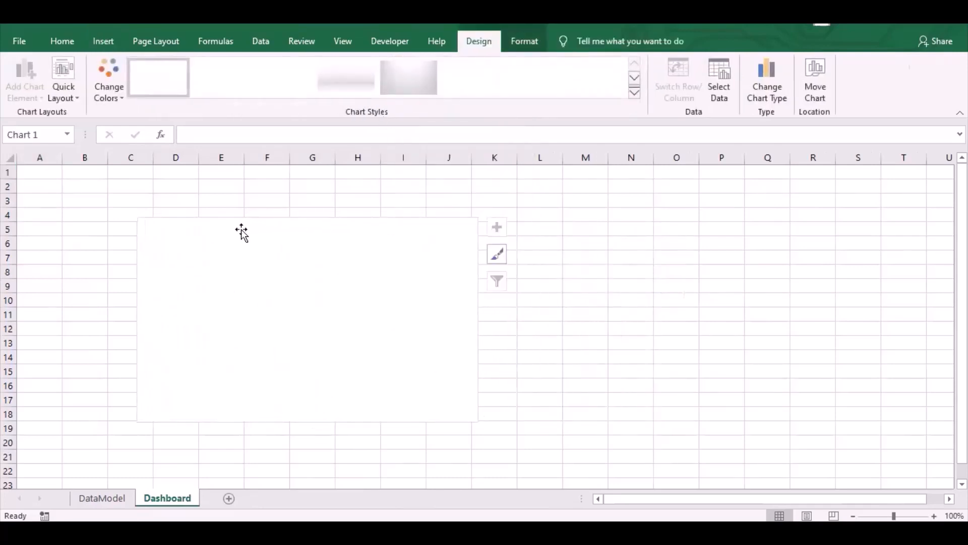
drag(281, 256, 271, 259)
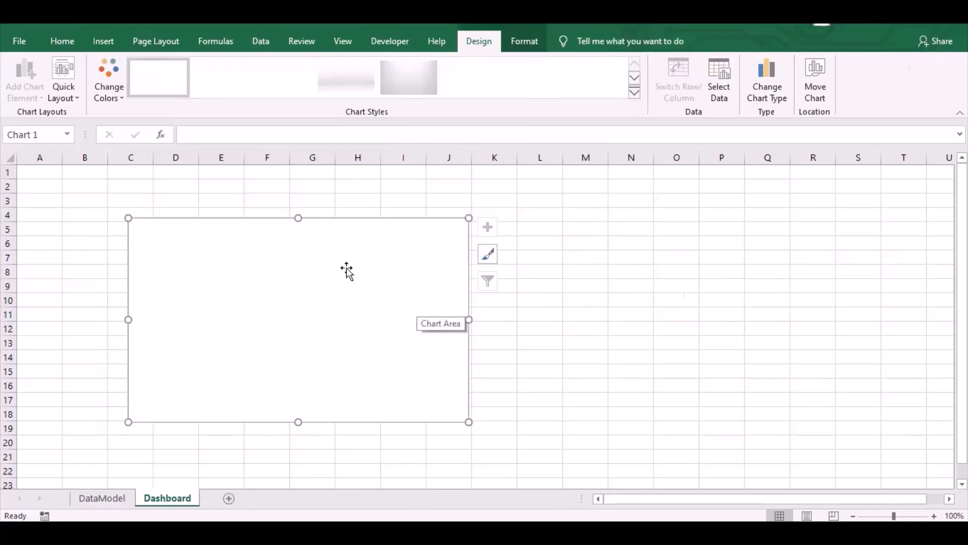
drag(346, 271, 329, 244)
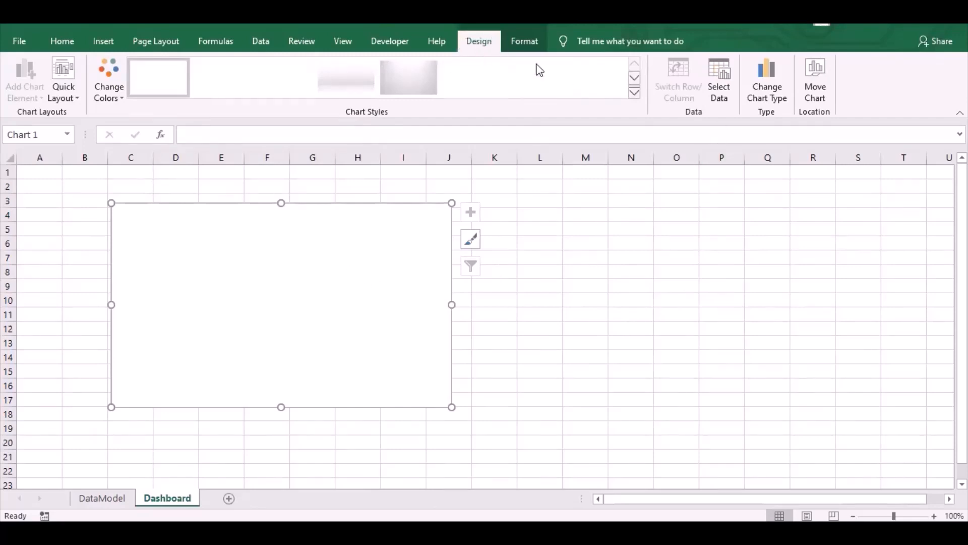
click(727, 98)
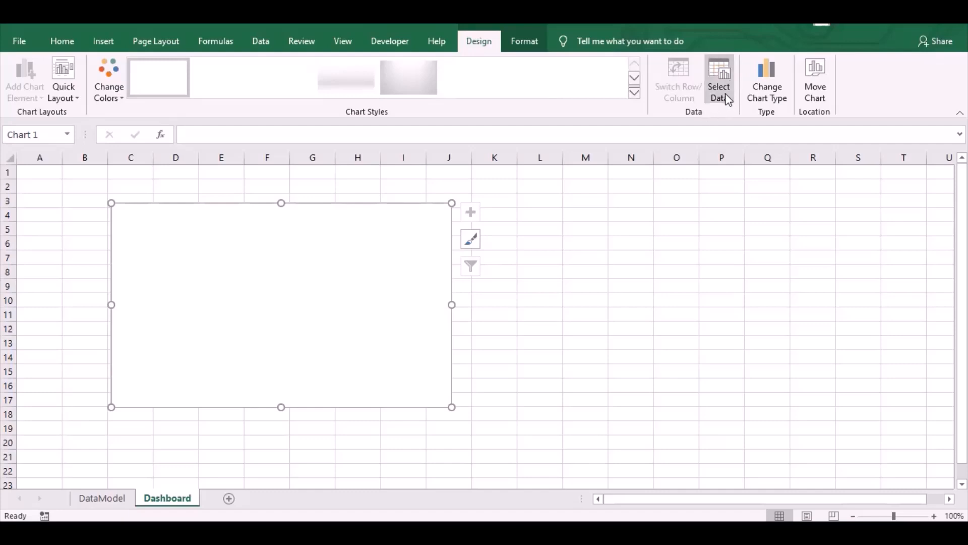
right_click(286, 267)
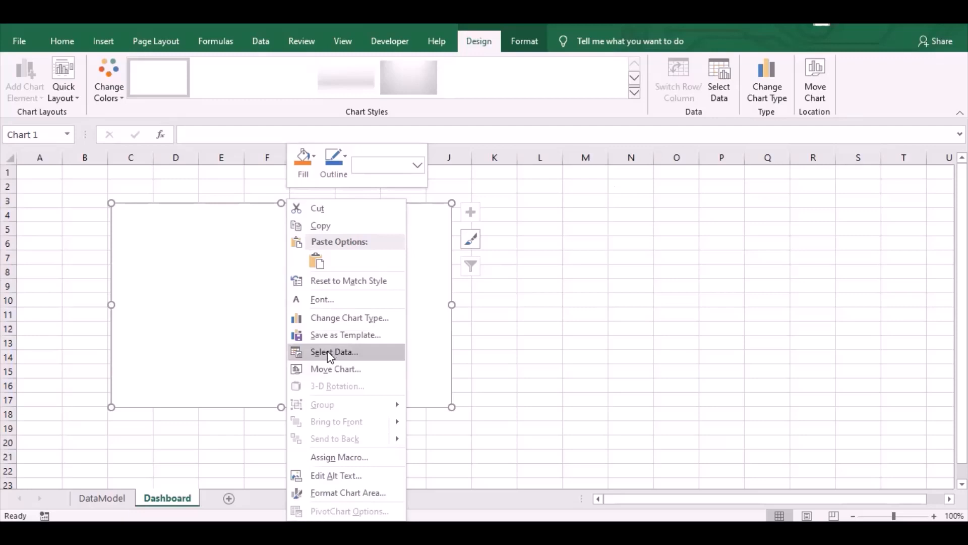
click(723, 81)
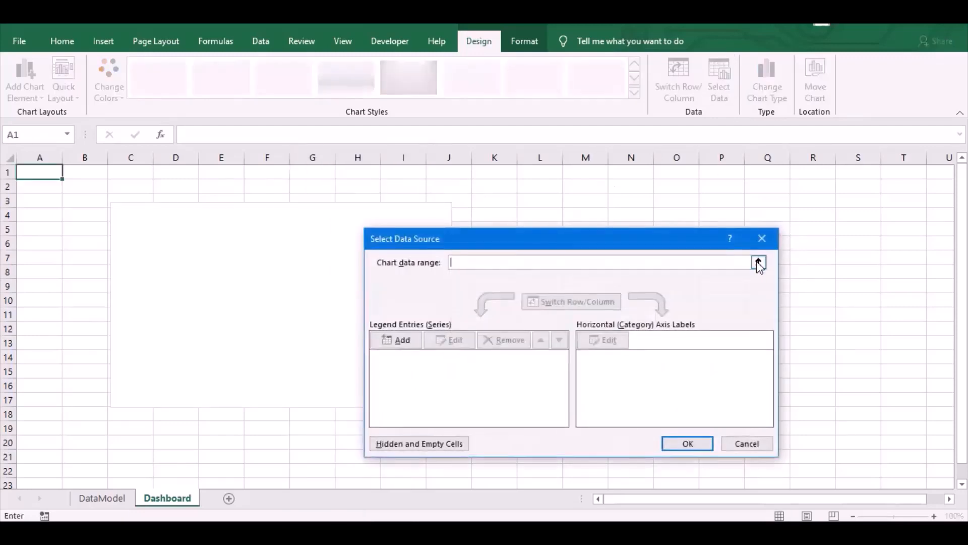
click(759, 262)
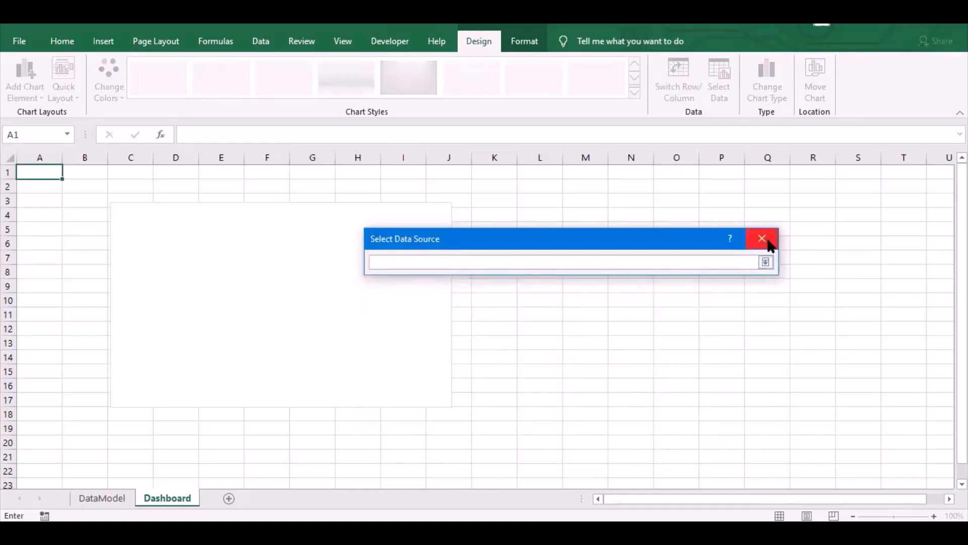
click(768, 242)
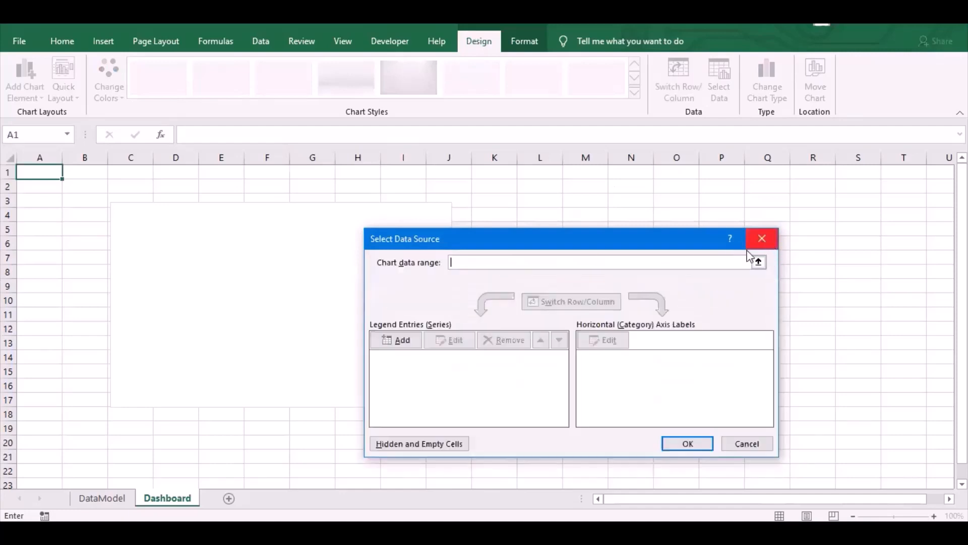
click(750, 447)
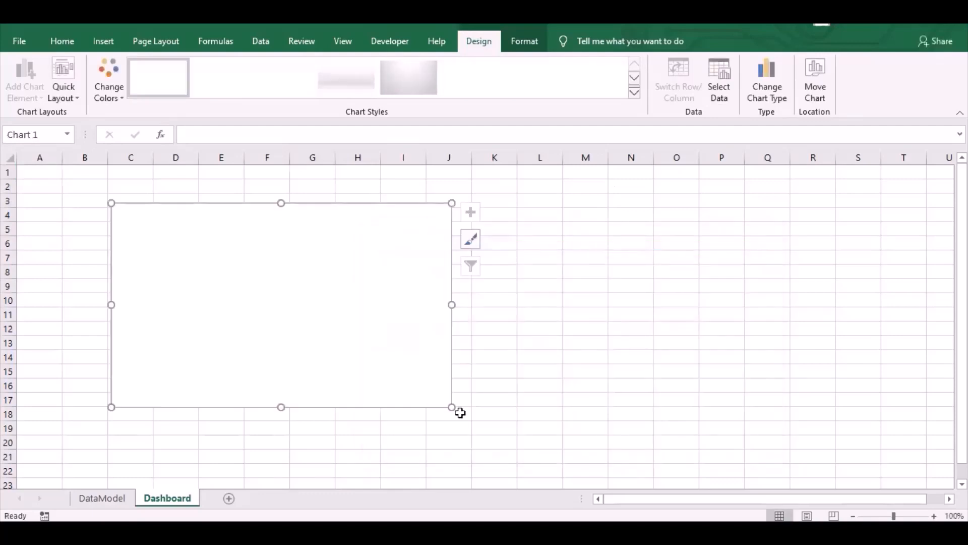
Set the empty chart's data source to DataModel!$B$2:$F$5, with the year rows as series and the quarters as category labels
click(720, 96)
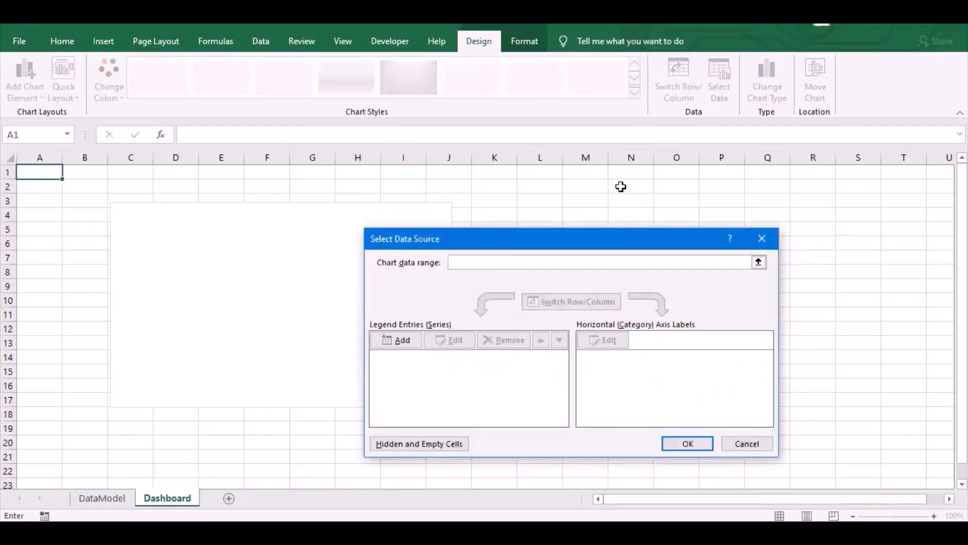
drag(463, 245, 419, 221)
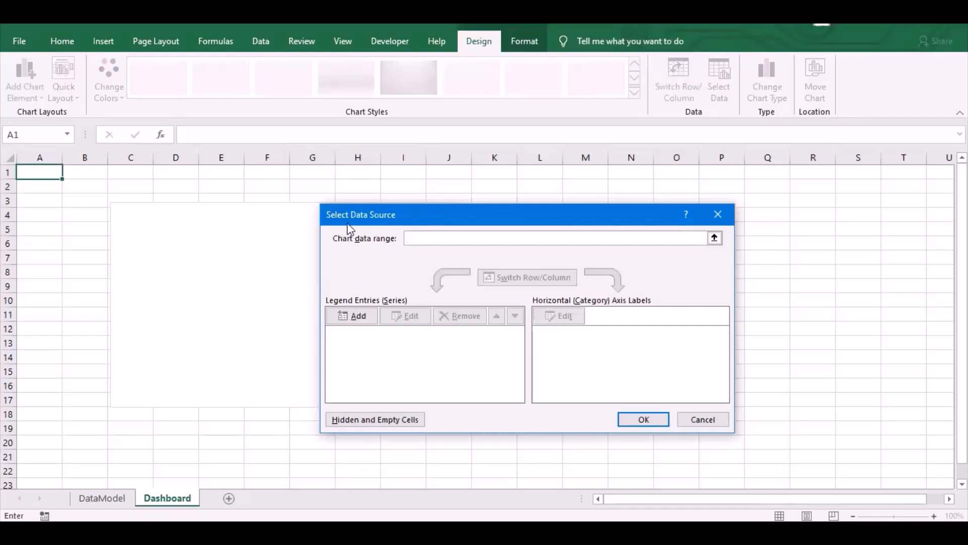
click(716, 238)
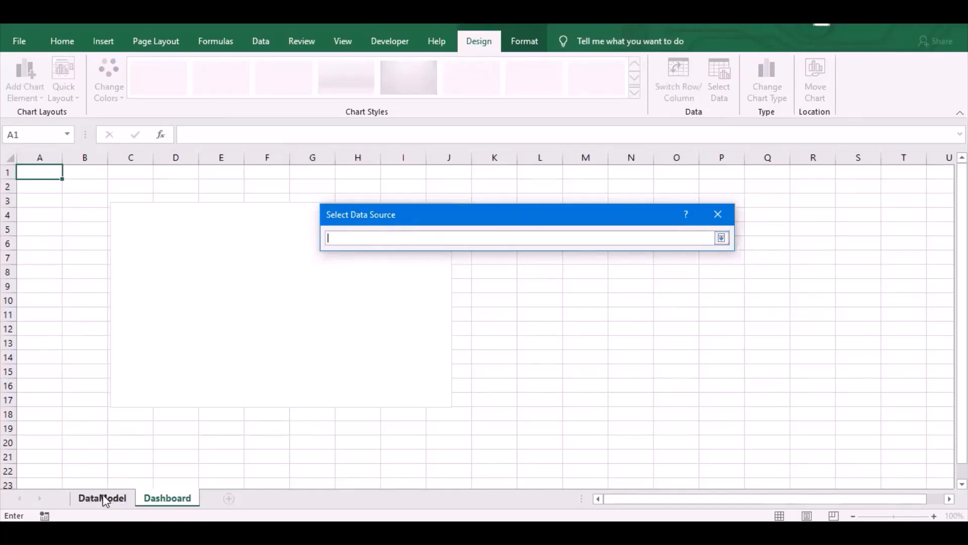
click(105, 500)
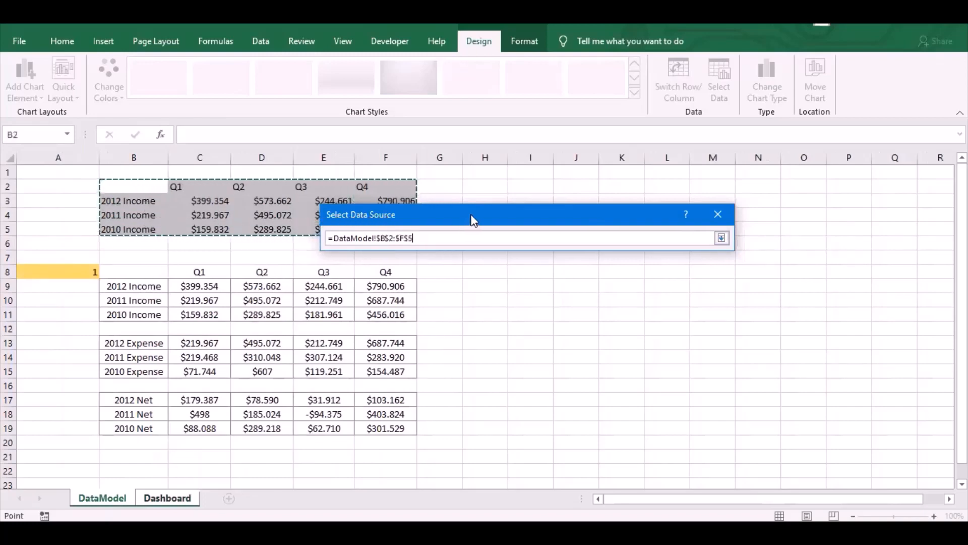
drag(472, 215, 624, 215)
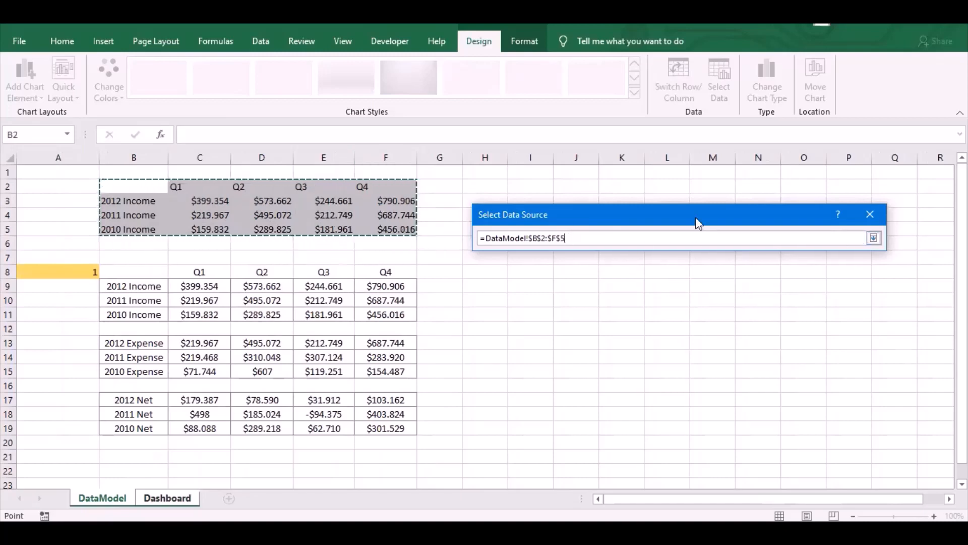
click(876, 215)
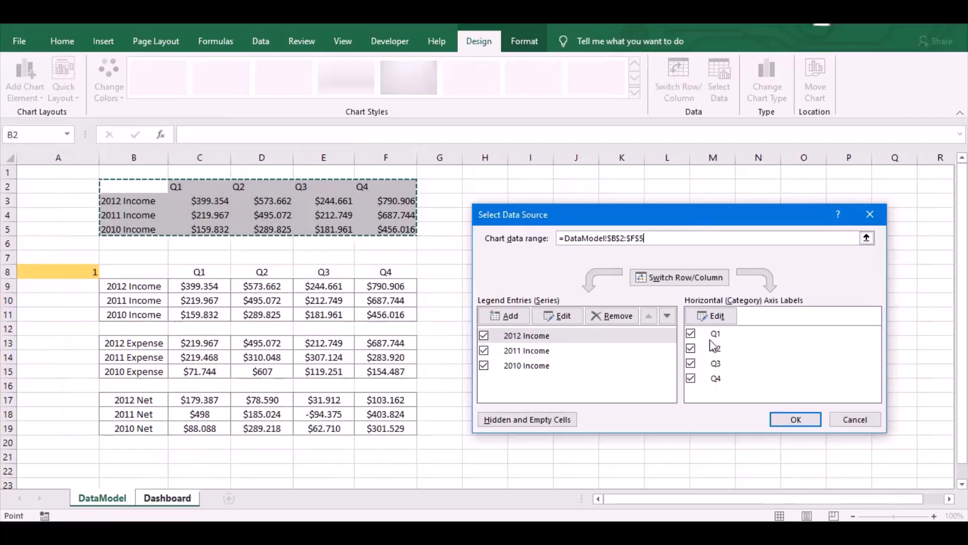
click(793, 422)
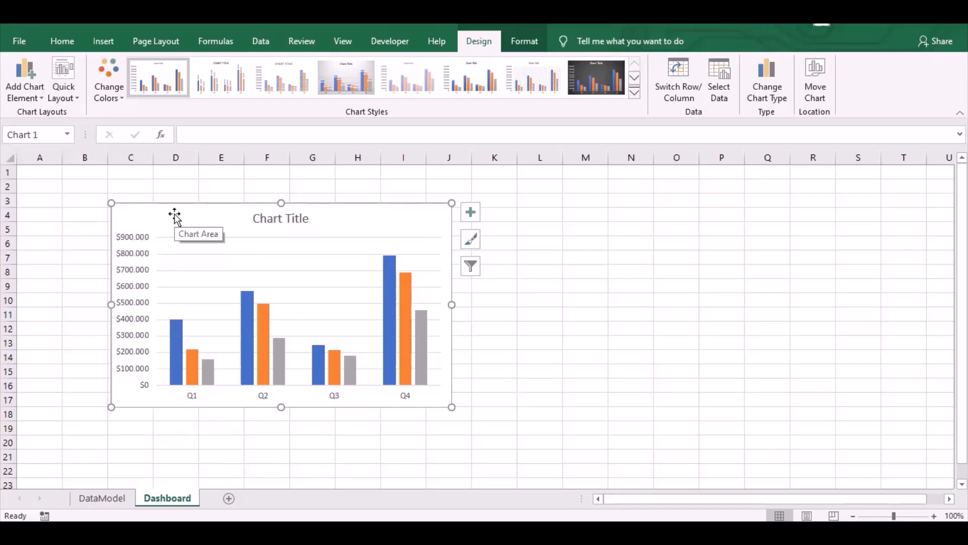
click(101, 498)
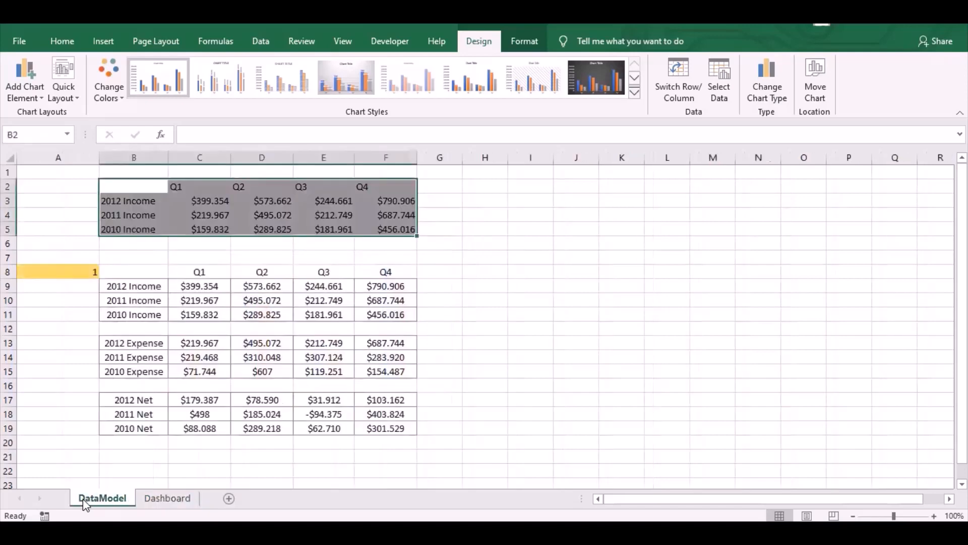
click(92, 273)
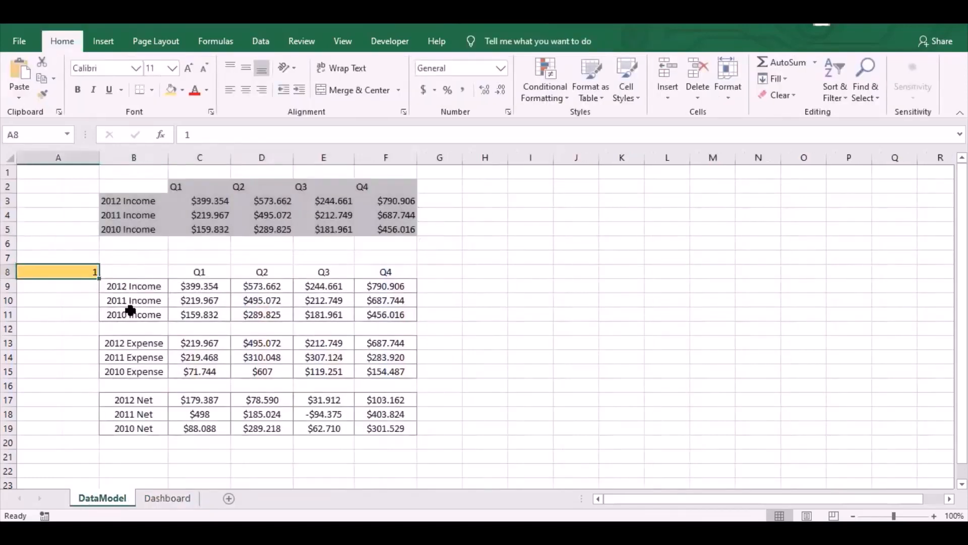
drag(292, 326, 292, 318)
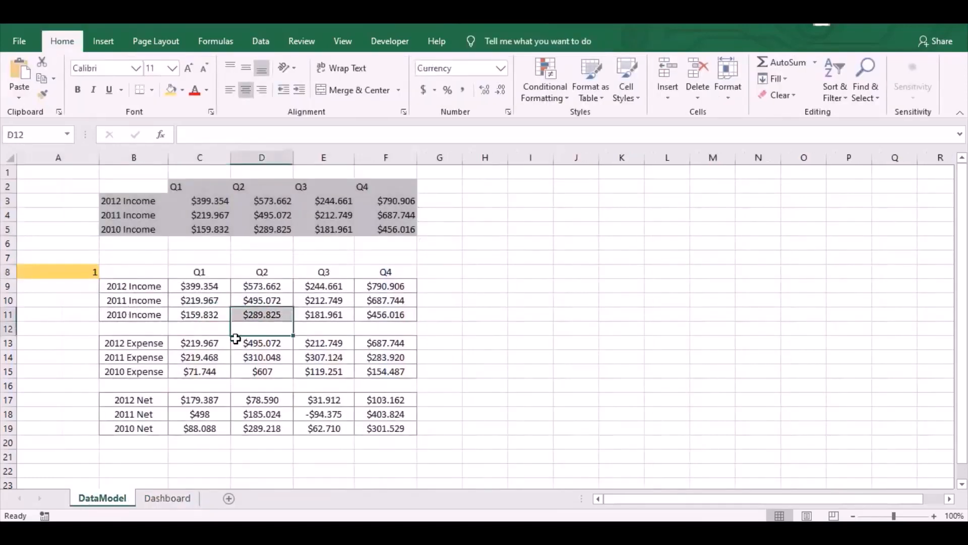
text(3)
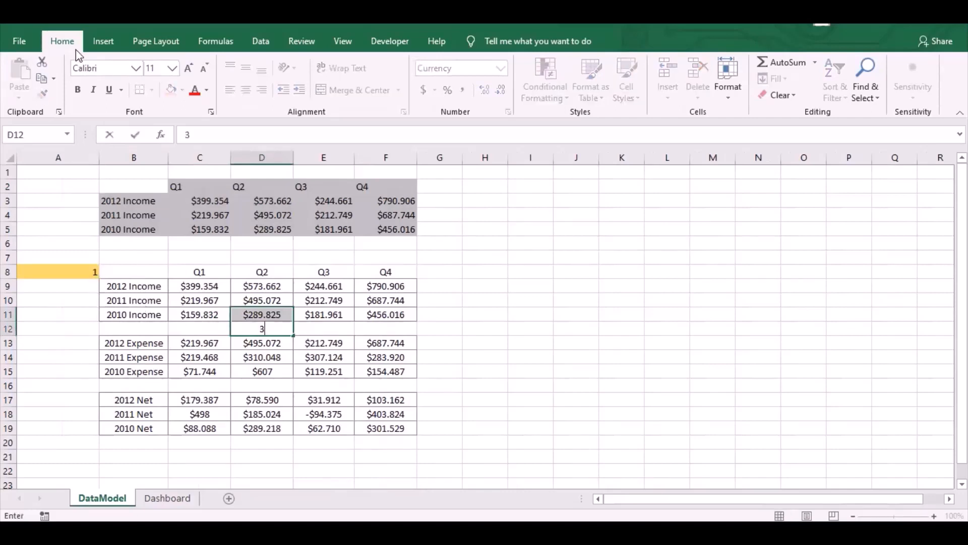
click(524, 324)
click(277, 328)
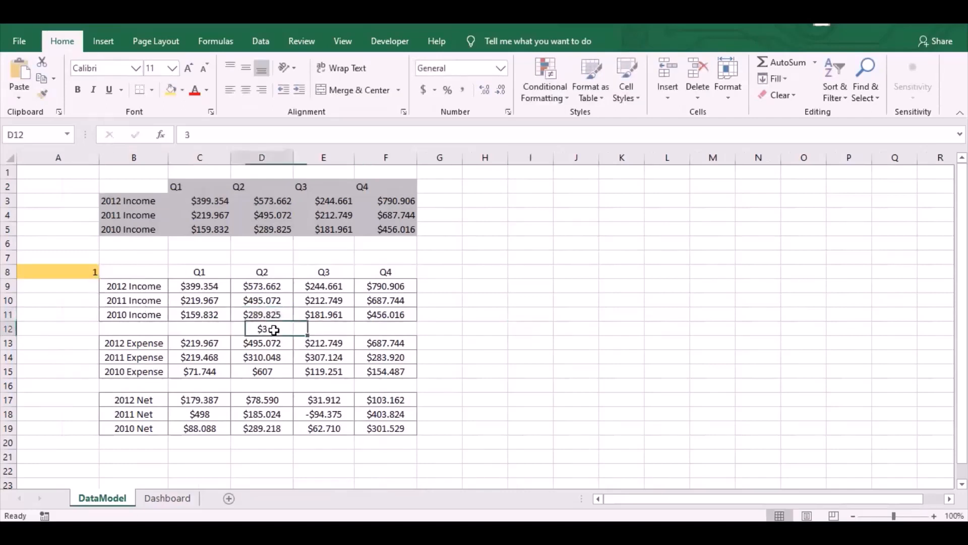
key(Delete)
Set the DataModel selector cell A8 to 3 and check the chart on the Dashboard sheet
click(93, 273)
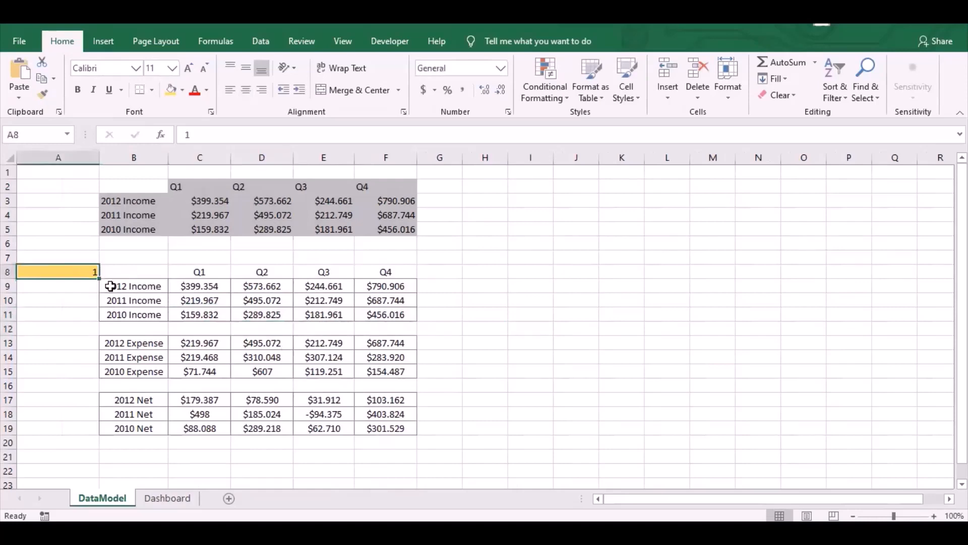
text(3)
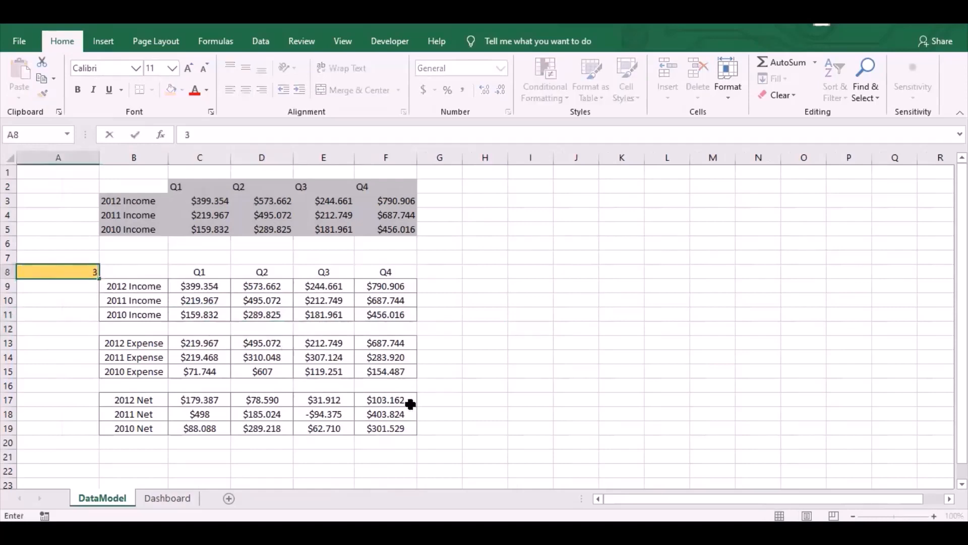
key(Return)
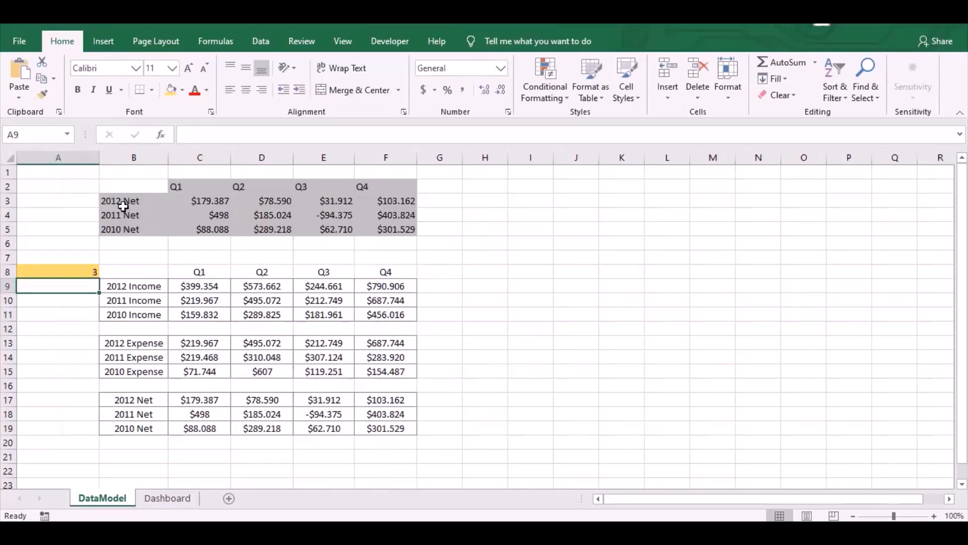
click(168, 498)
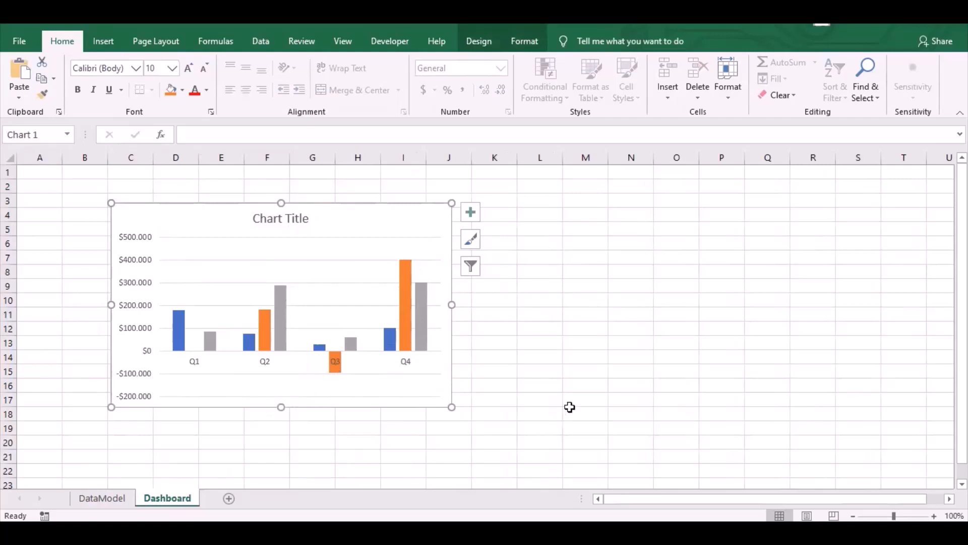
click(606, 404)
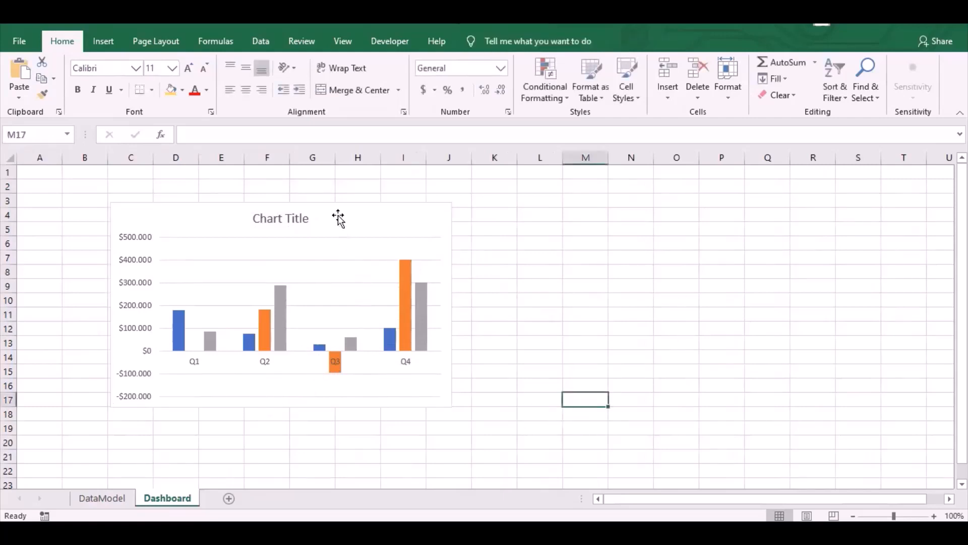
click(343, 232)
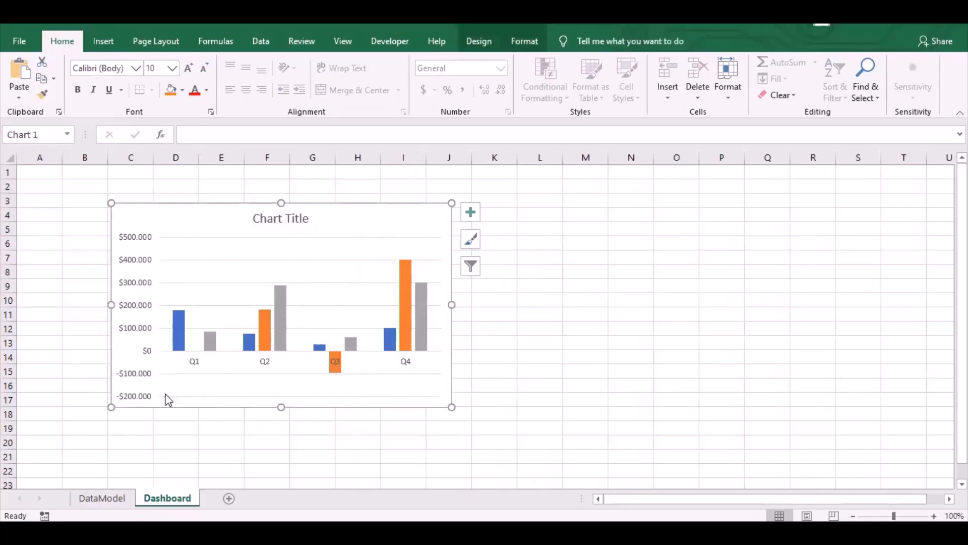
Set the DataModel selector cell A8 back to 1 and return to the Dashboard chart
click(107, 498)
click(88, 273)
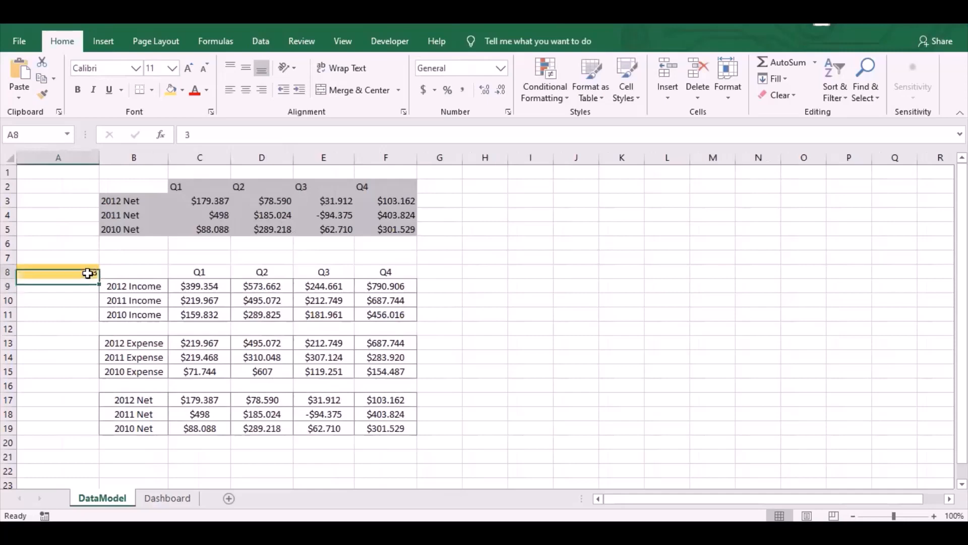
text(1)
key(Return)
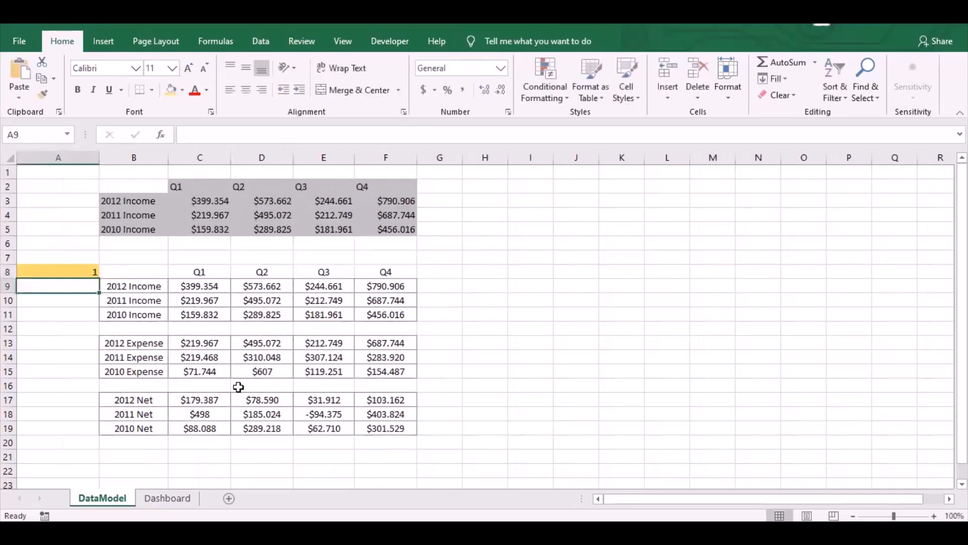
click(167, 498)
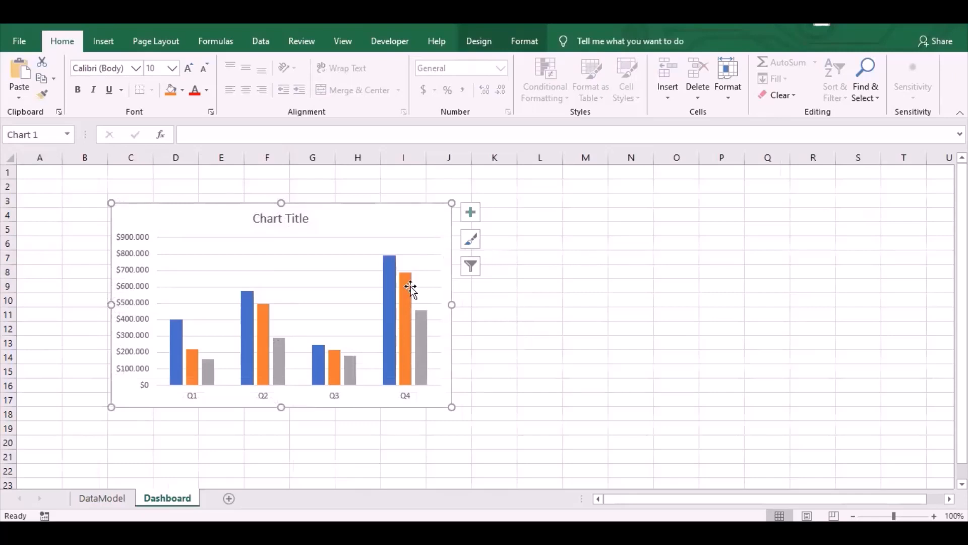
Add a data table with legend keys to the chart and turn off its vertical and outline borders
click(474, 215)
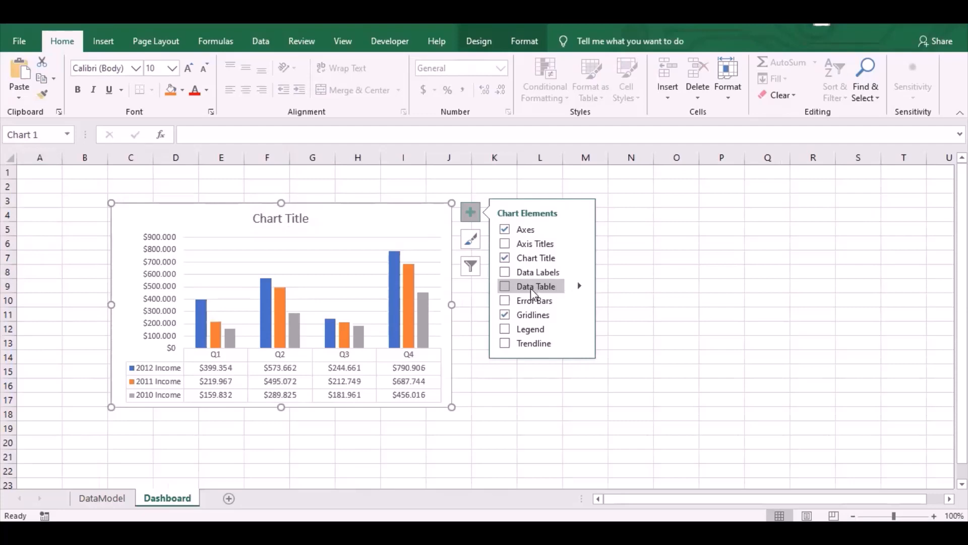
click(505, 288)
mouse_move(576, 283)
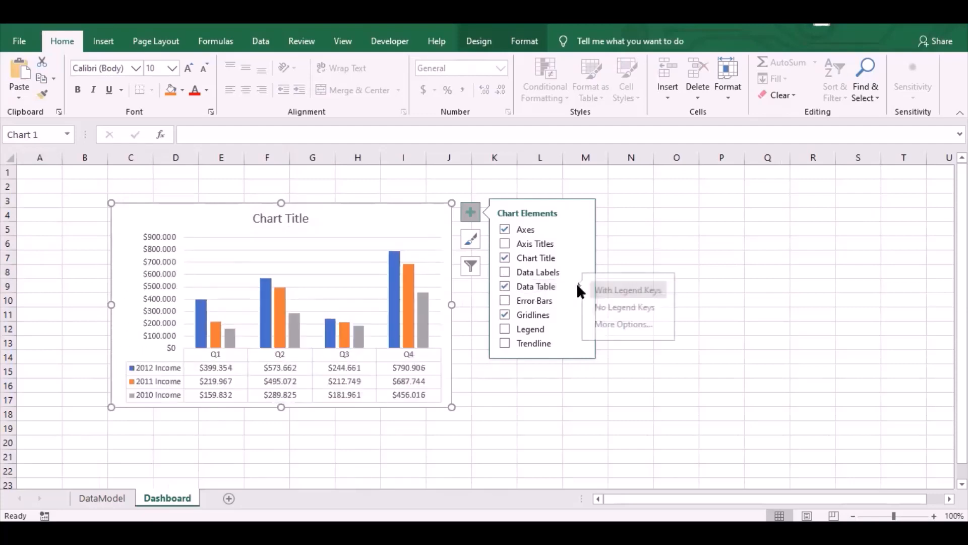
click(650, 321)
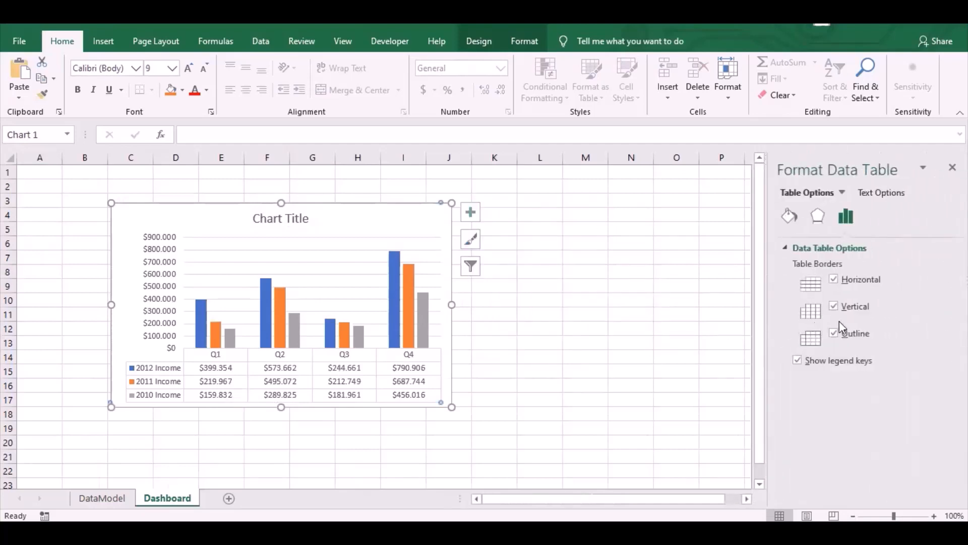
click(834, 306)
click(834, 334)
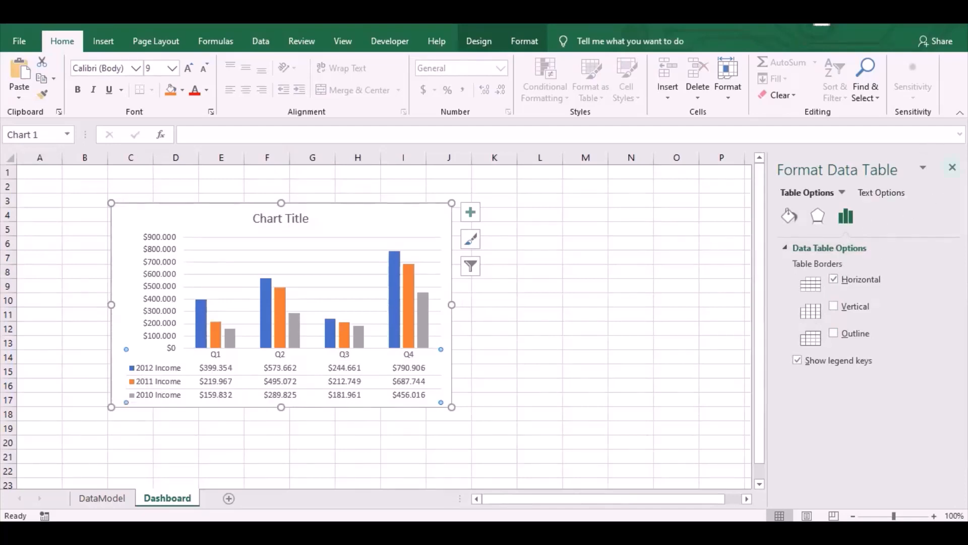
click(646, 330)
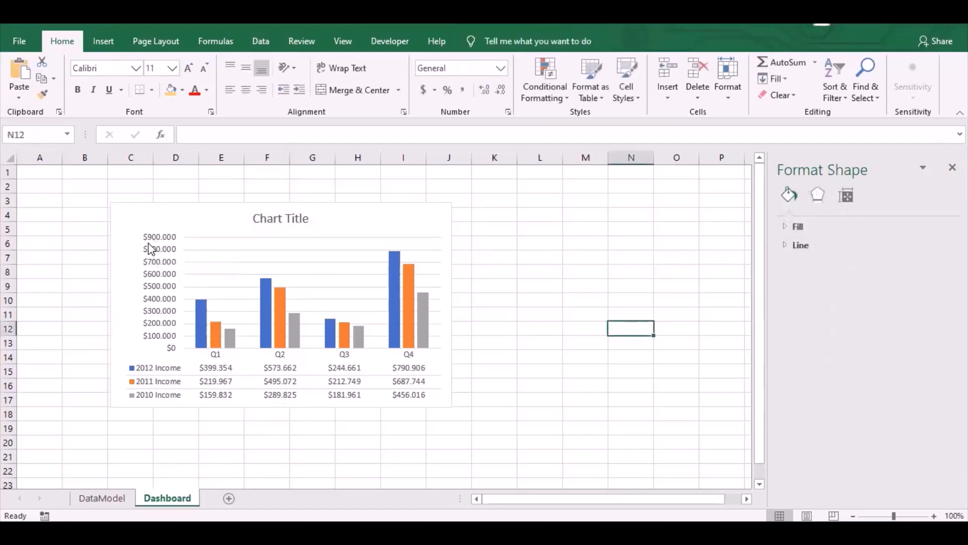
Set the display units of the chart's vertical axis to Thousands
click(150, 249)
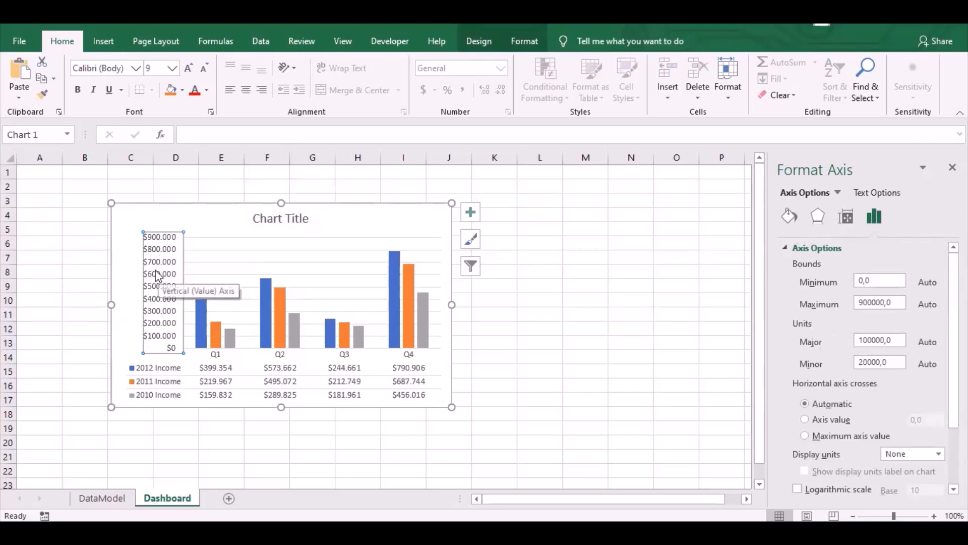
scroll(883, 373, down, 3)
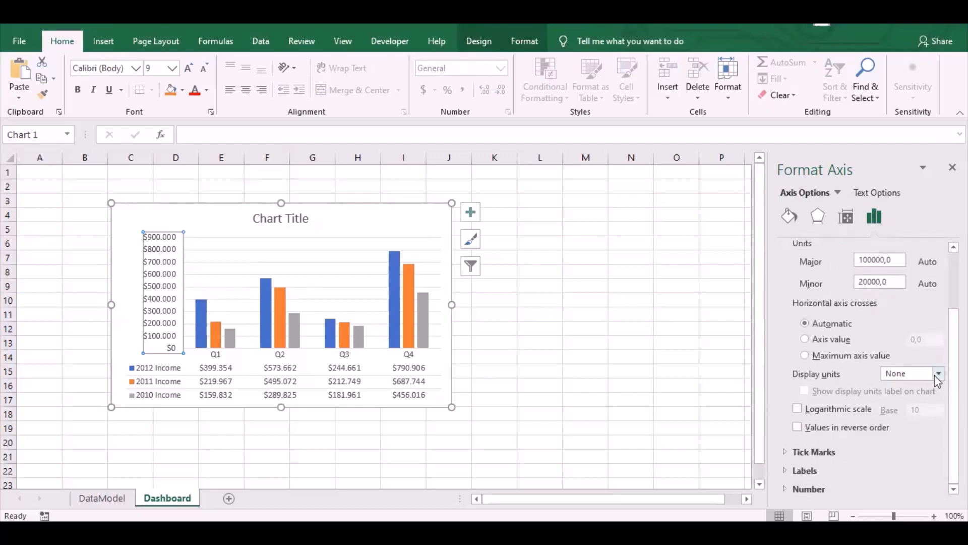
click(938, 374)
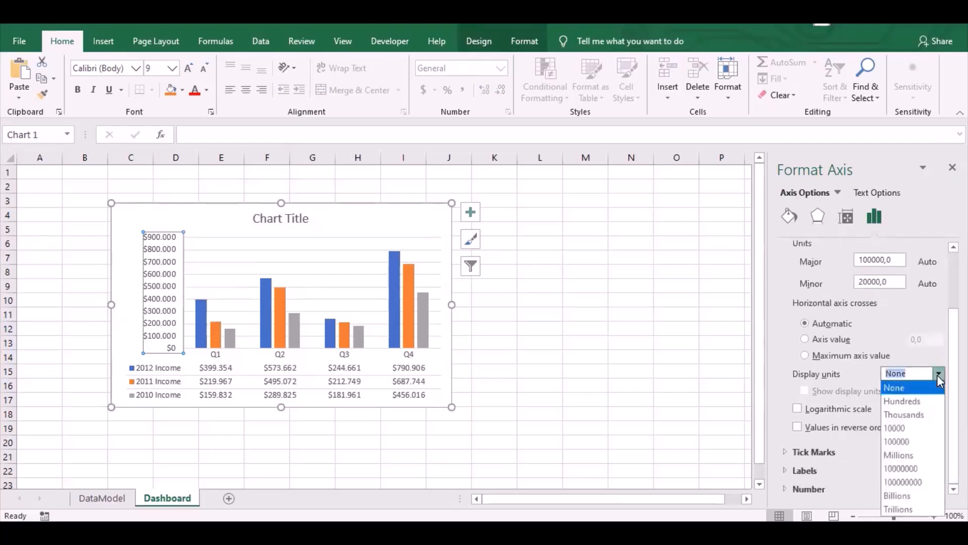
click(904, 415)
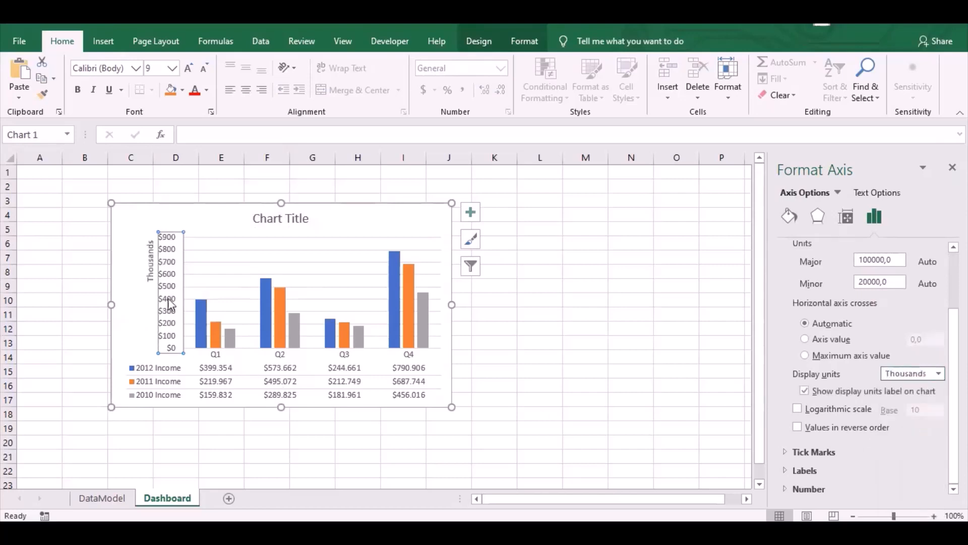
click(559, 342)
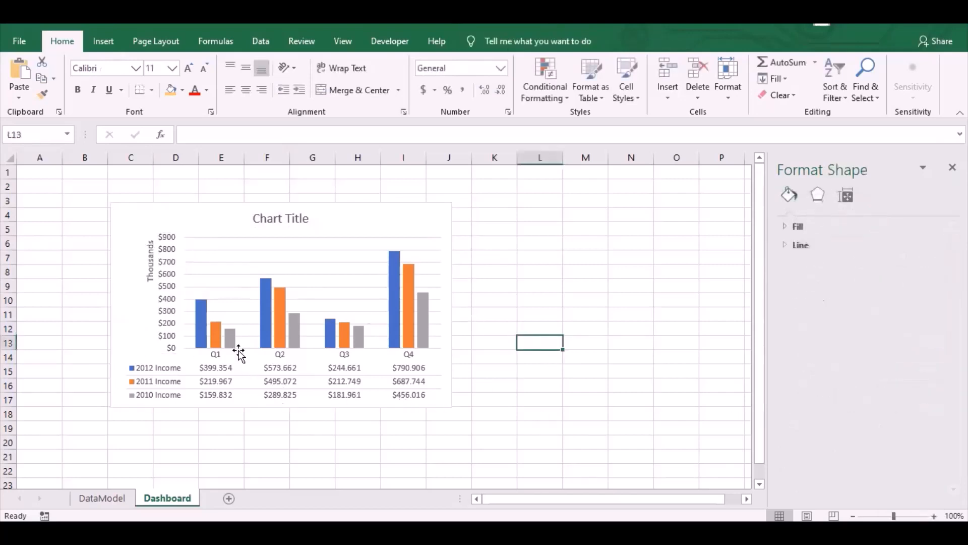
Enlarge the Dashboard chart slightly so that it covers about C3:J19
click(350, 231)
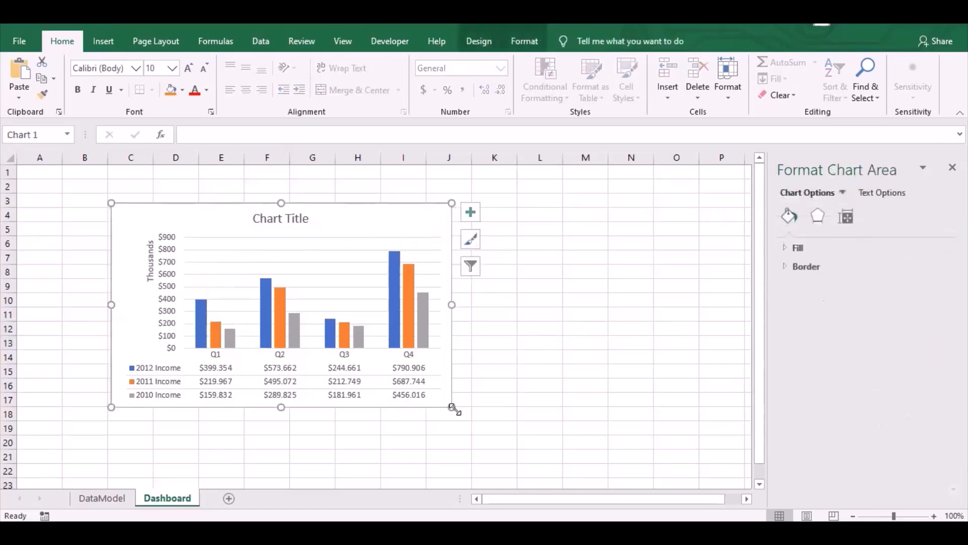
drag(454, 411, 461, 432)
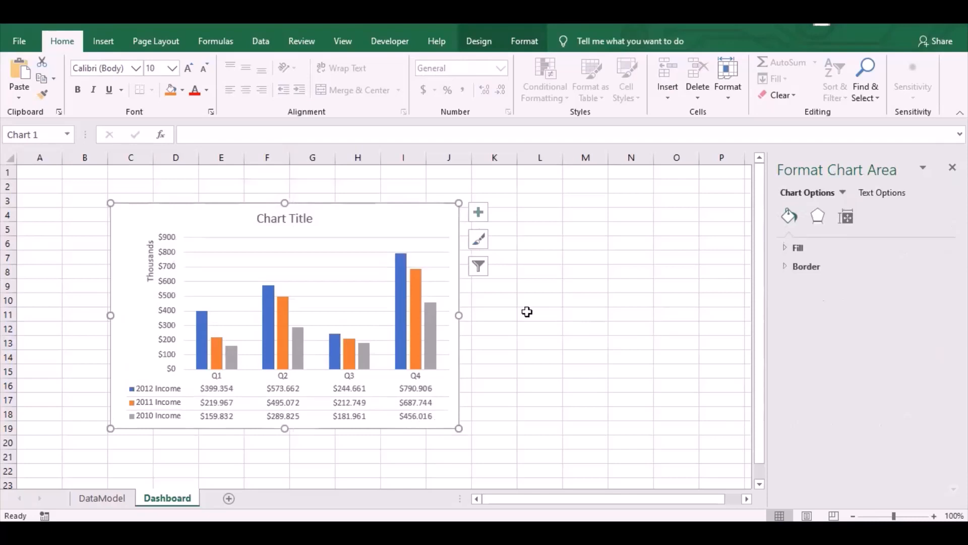
click(544, 301)
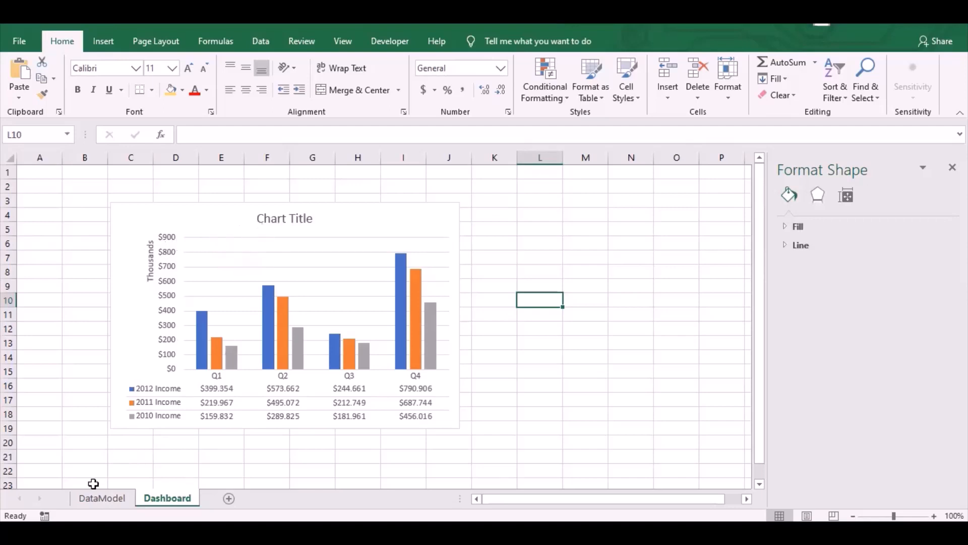
Set the DataModel selector cell A8 to 2 and view the resulting Dashboard chart
click(101, 500)
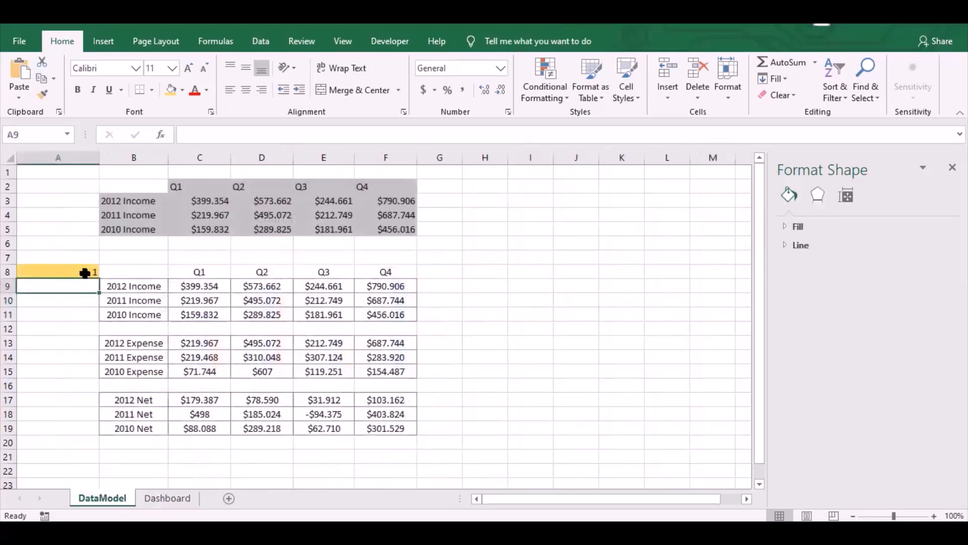
click(83, 272)
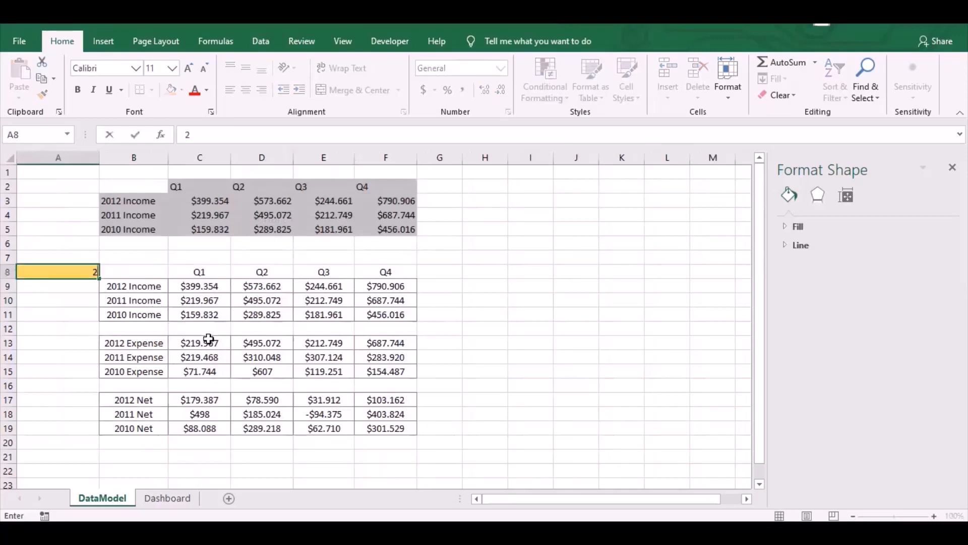
text(2)
key(Return)
click(177, 498)
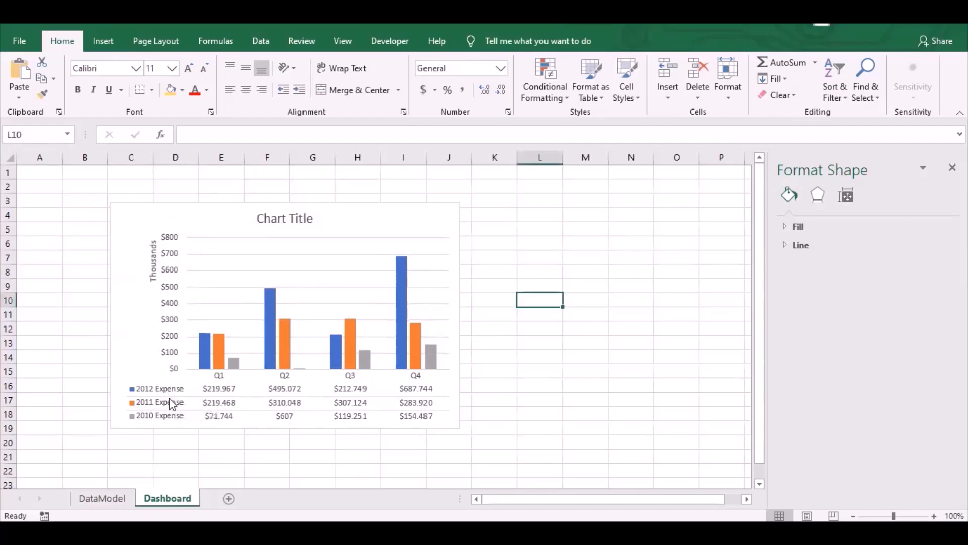
Set the DataModel selector cell A8 to 3 and return to the Dashboard chart
click(101, 498)
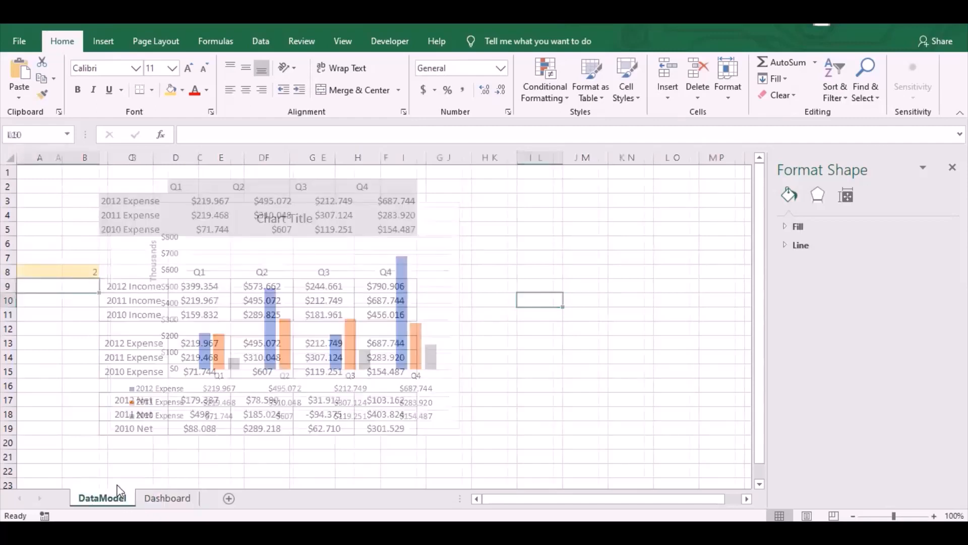
click(93, 272)
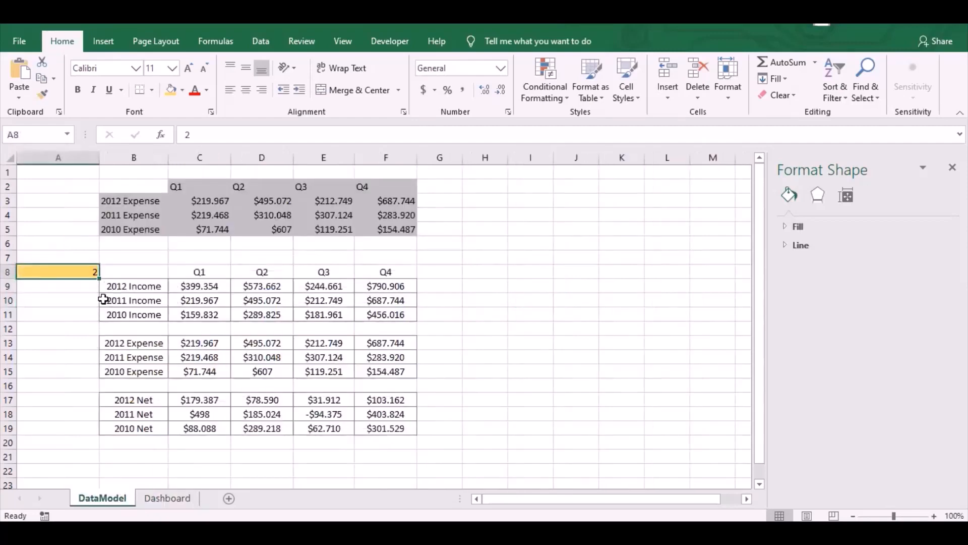
text(3)
key(Return)
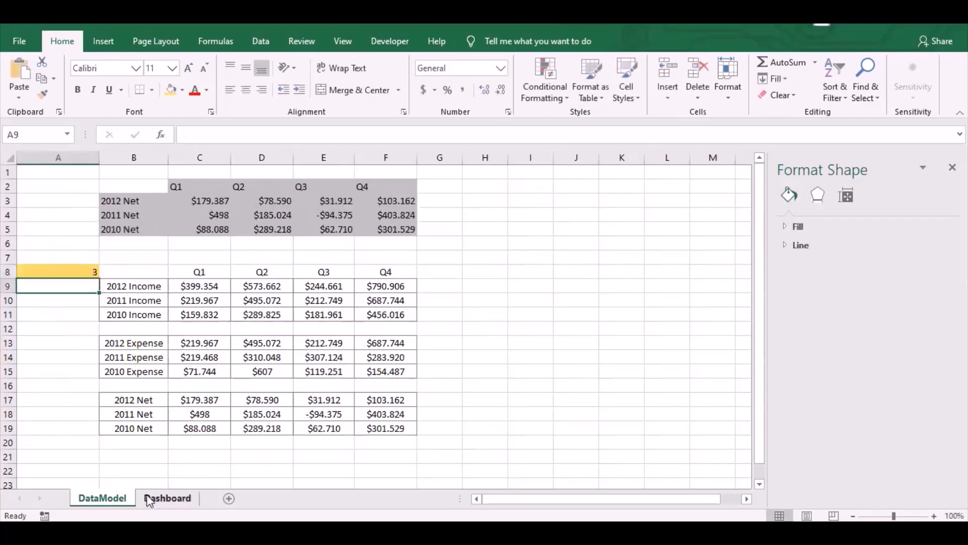
click(166, 498)
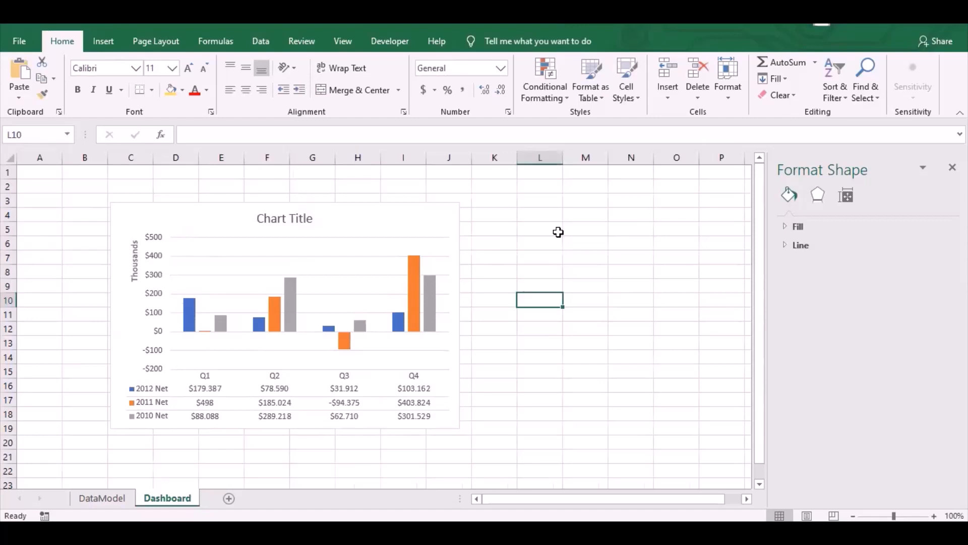
click(88, 501)
click(54, 272)
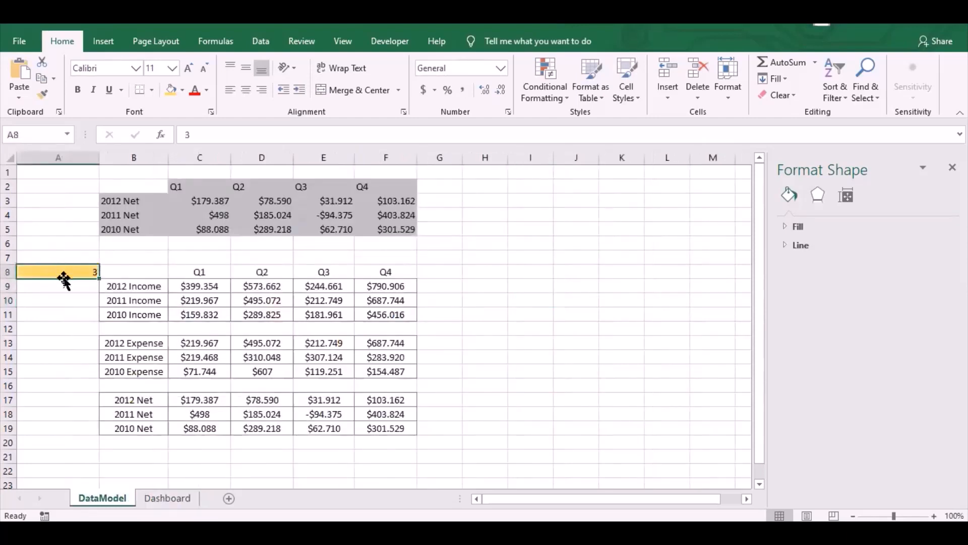
click(168, 499)
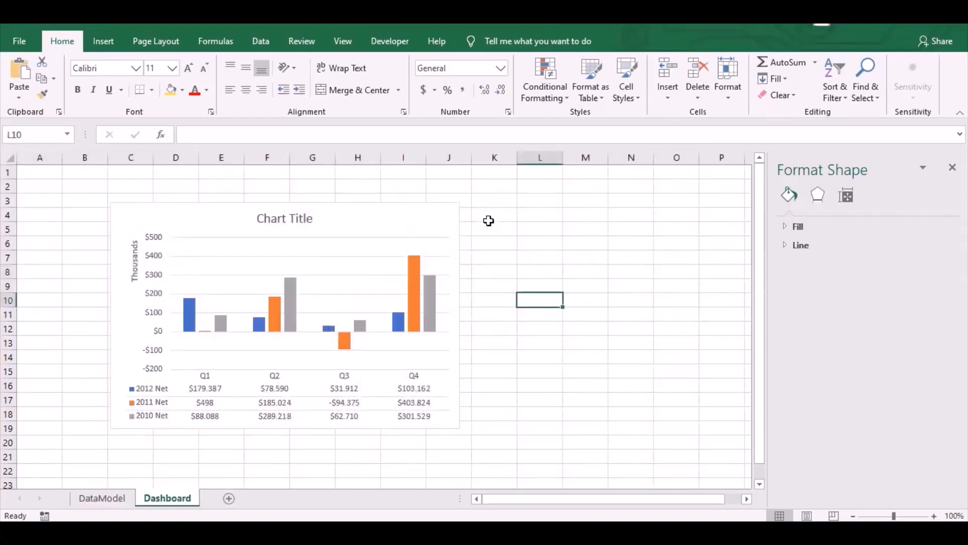
click(123, 500)
click(176, 500)
Add a new blank worksheet after the Dashboard sheet and stay on it
click(229, 500)
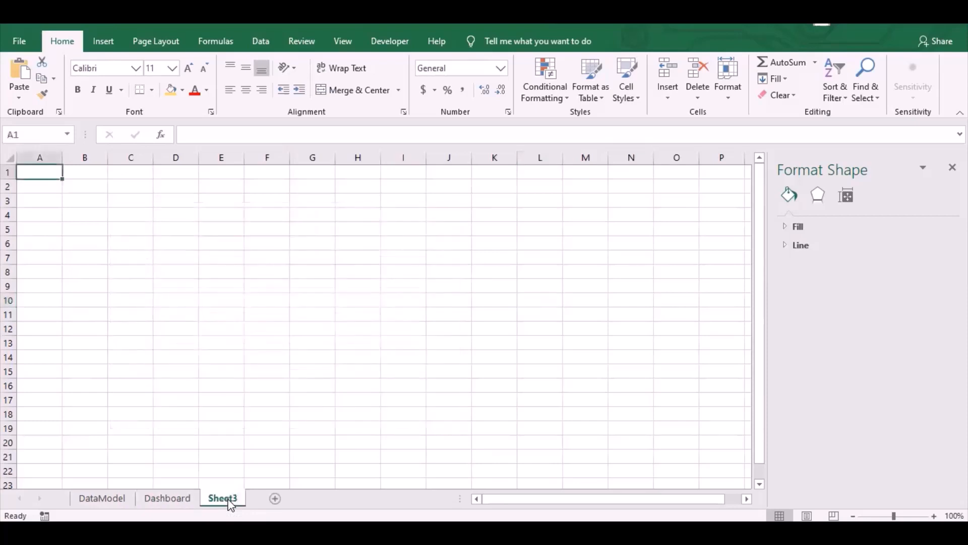
click(316, 229)
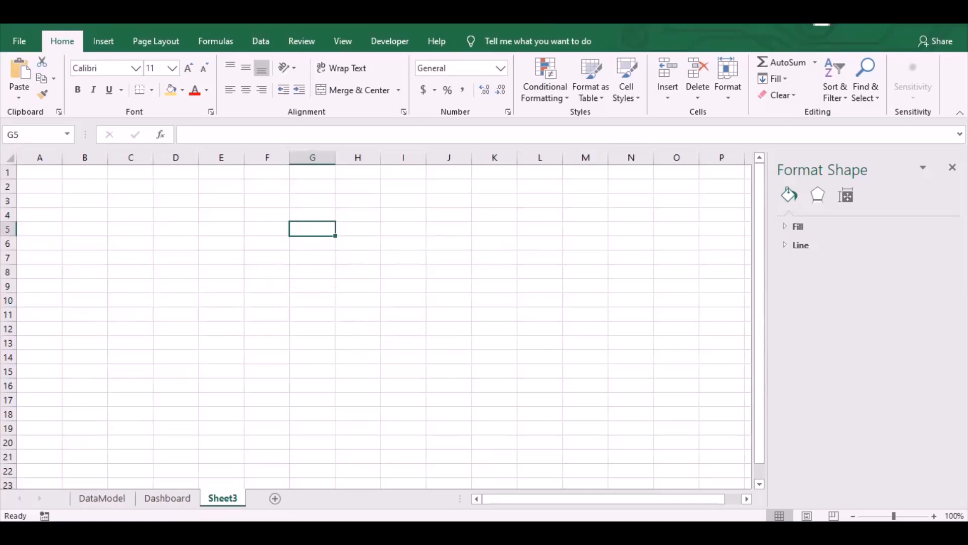
click(161, 500)
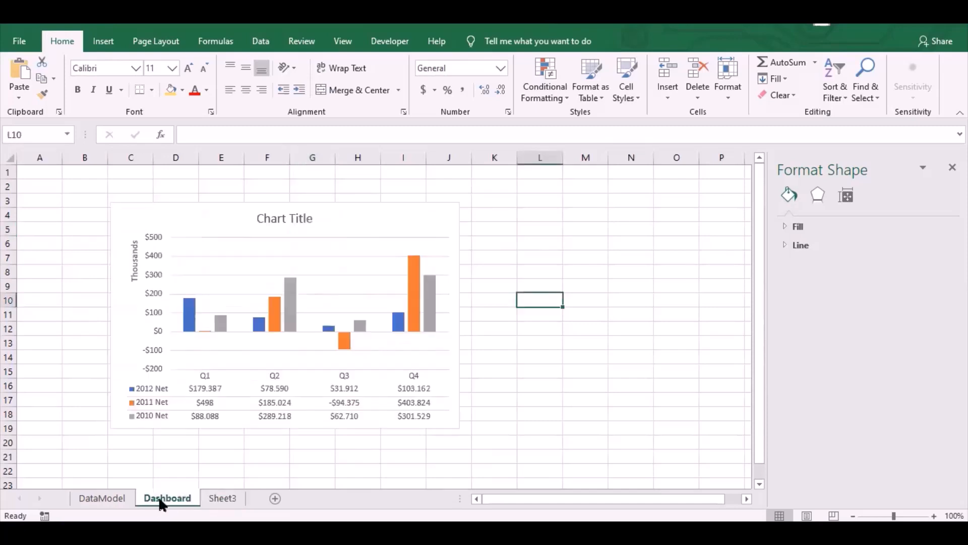
click(222, 499)
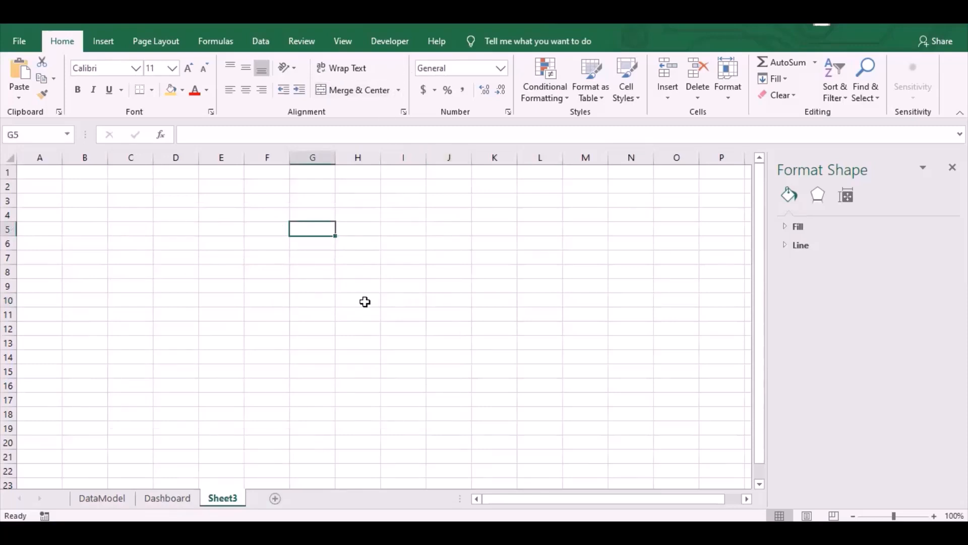
Draw an Option Button form control on Sheet3 across about I3:J4
click(390, 42)
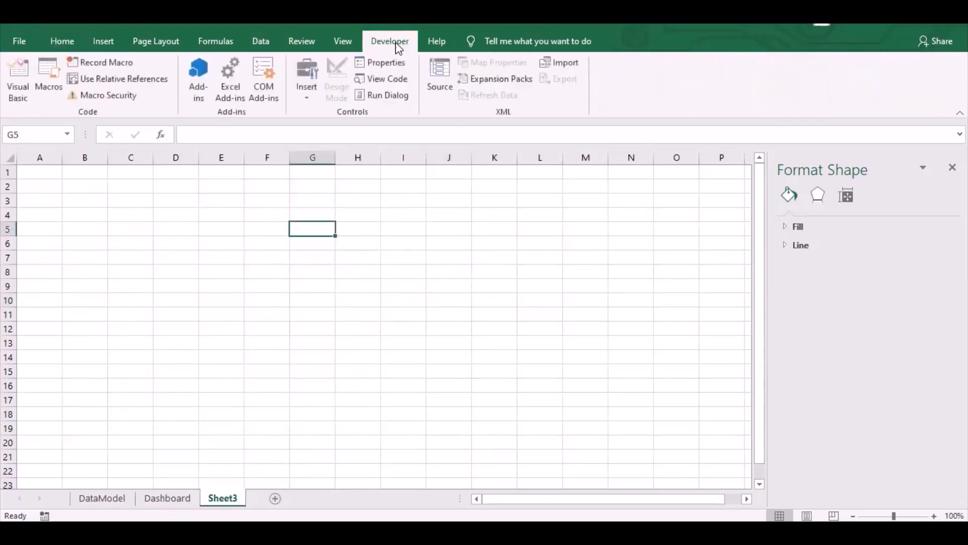
click(307, 96)
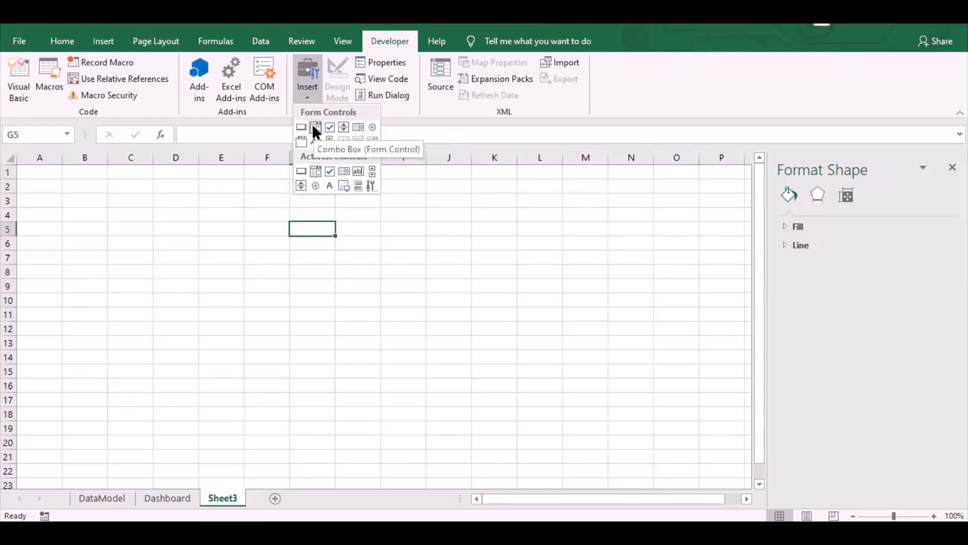
click(374, 127)
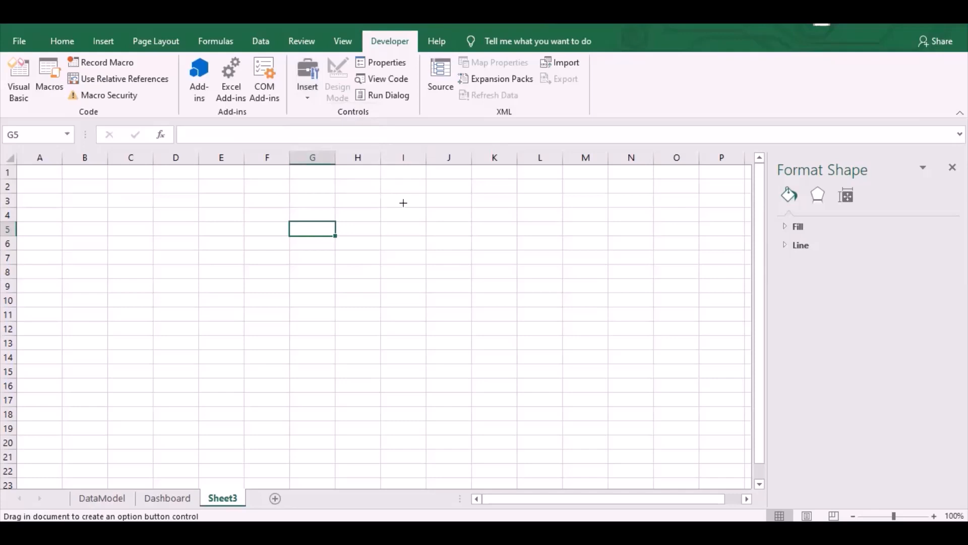
drag(392, 201, 472, 217)
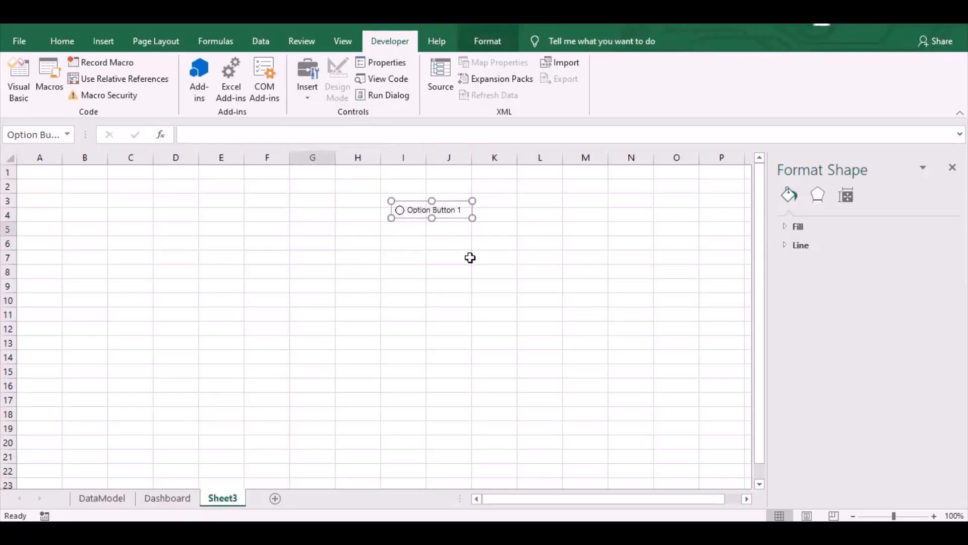
click(470, 263)
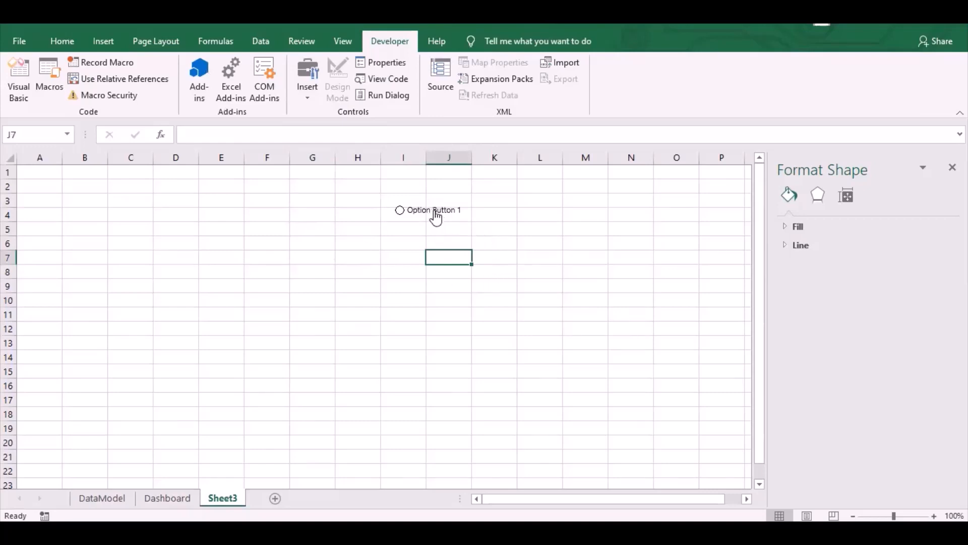
Turn on Option Button 1 and leave the control deselected
right_click(419, 212)
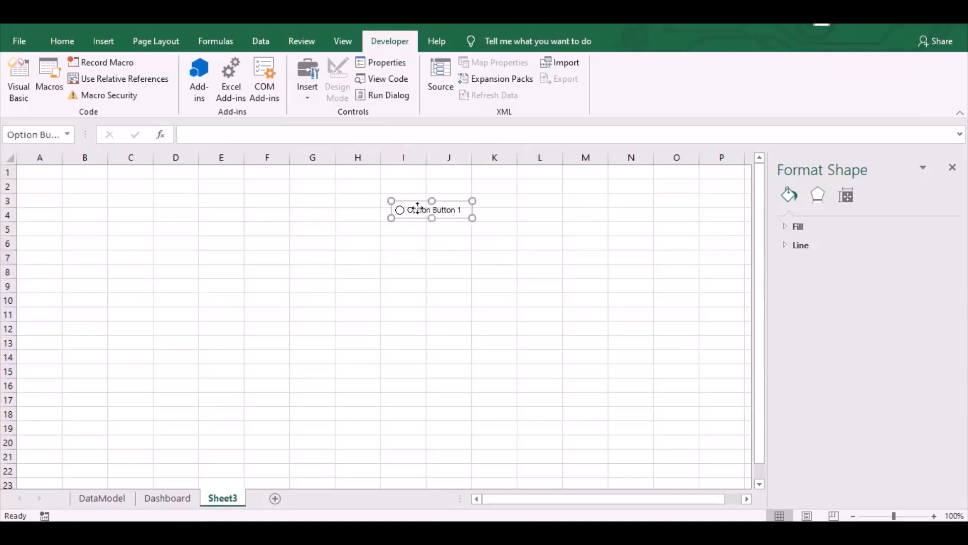
click(392, 261)
click(520, 281)
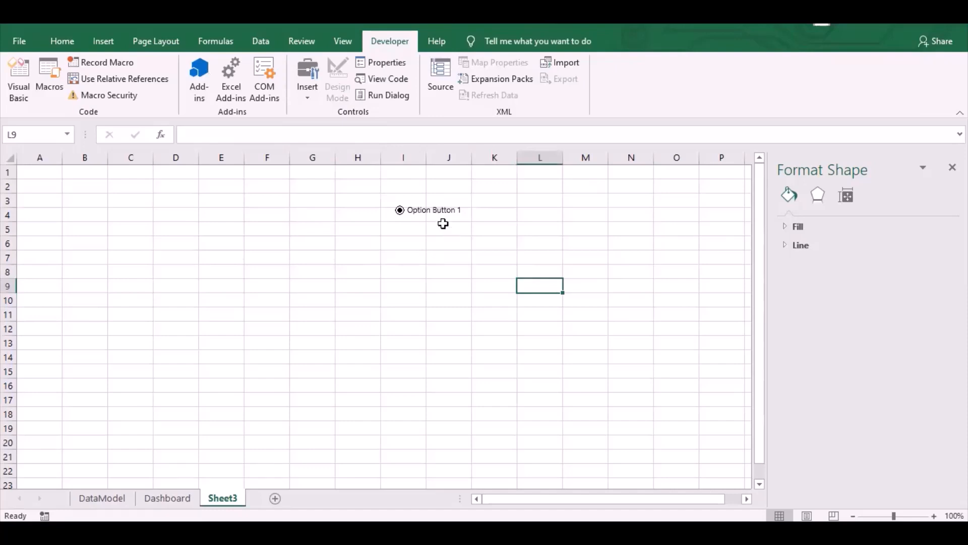
Set Option Button 1's value to Checked and link the control to cell G4 in its control settings
right_click(436, 216)
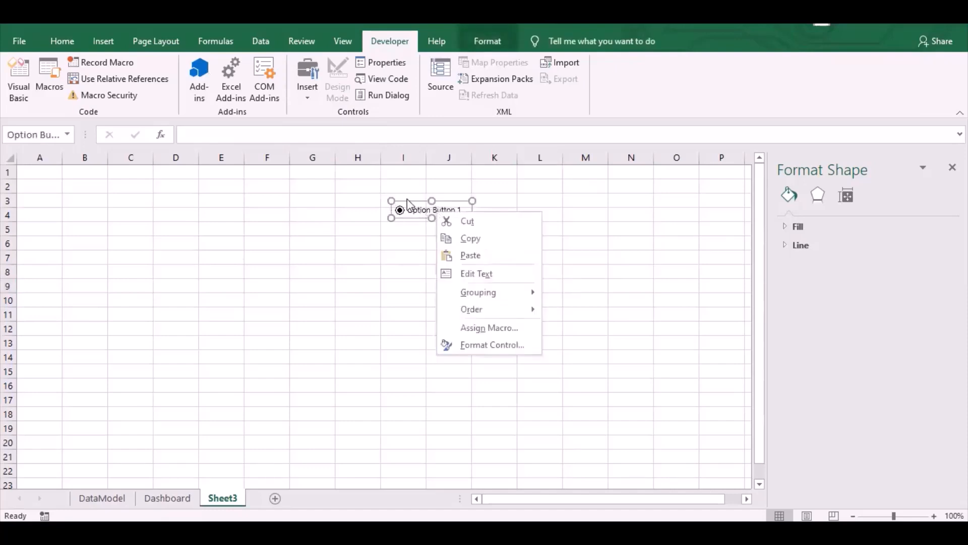
click(484, 345)
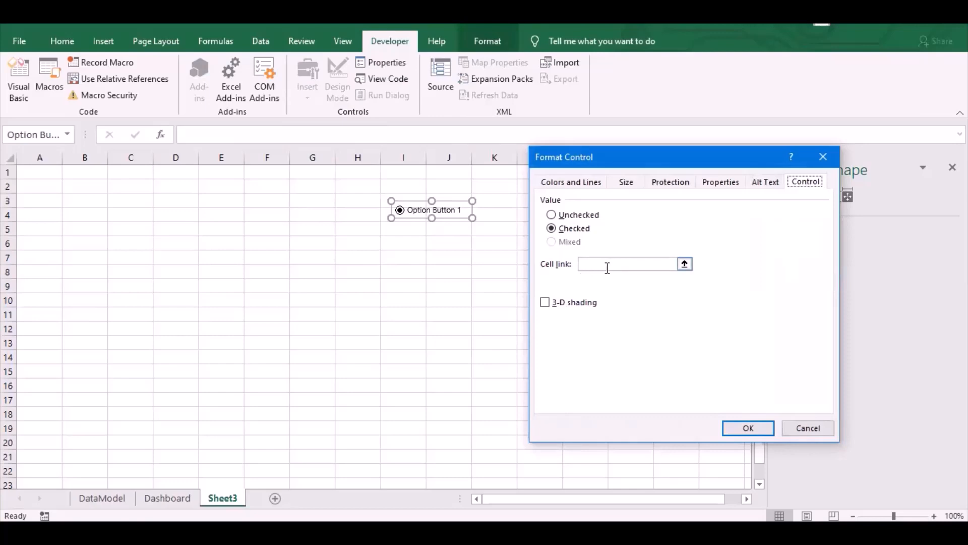
click(551, 215)
click(552, 229)
click(685, 264)
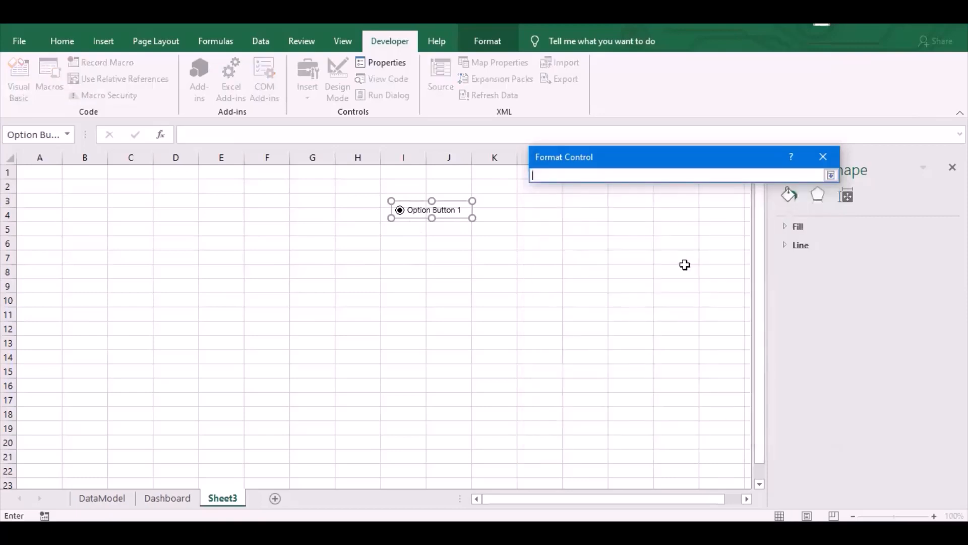
click(313, 211)
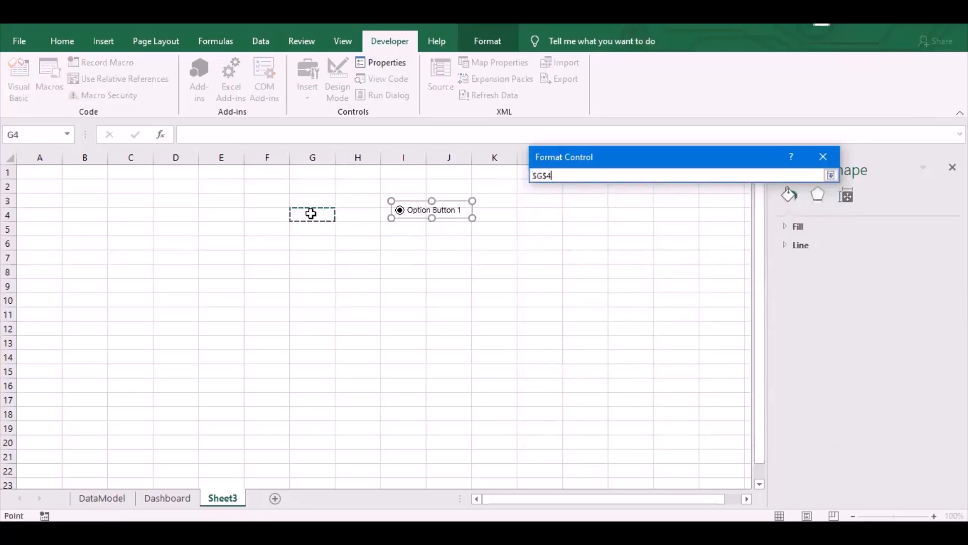
click(822, 160)
click(737, 423)
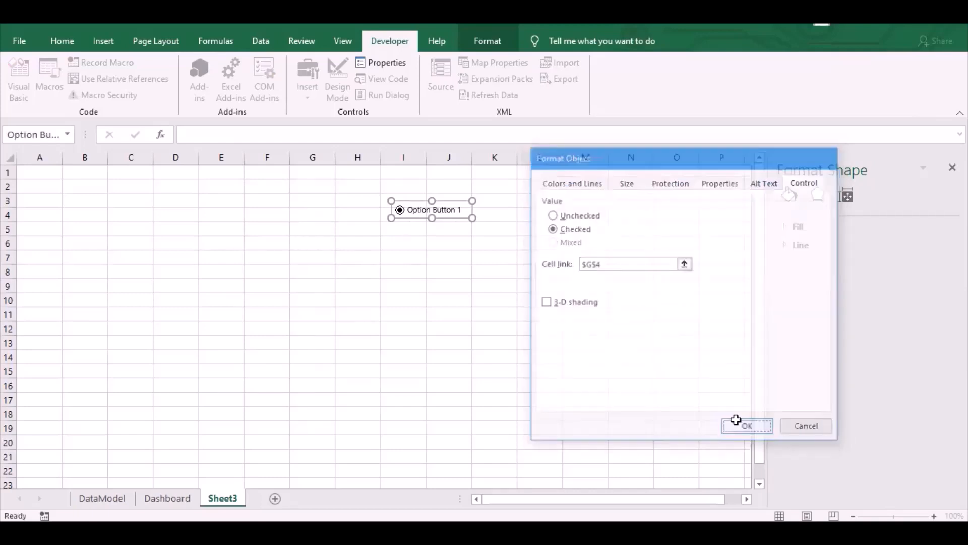
Inspect the cell linked to Option Button 1, at column G and row 4
click(317, 214)
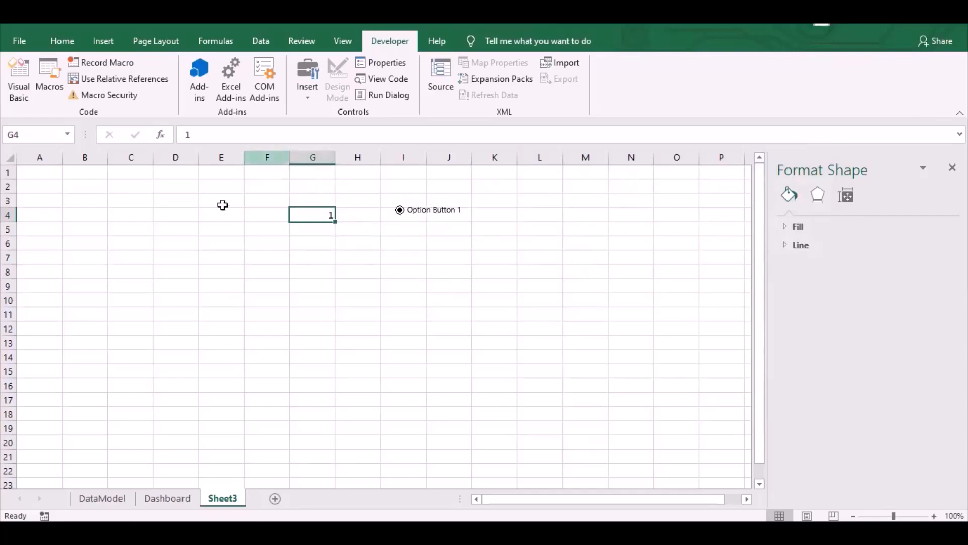
click(313, 157)
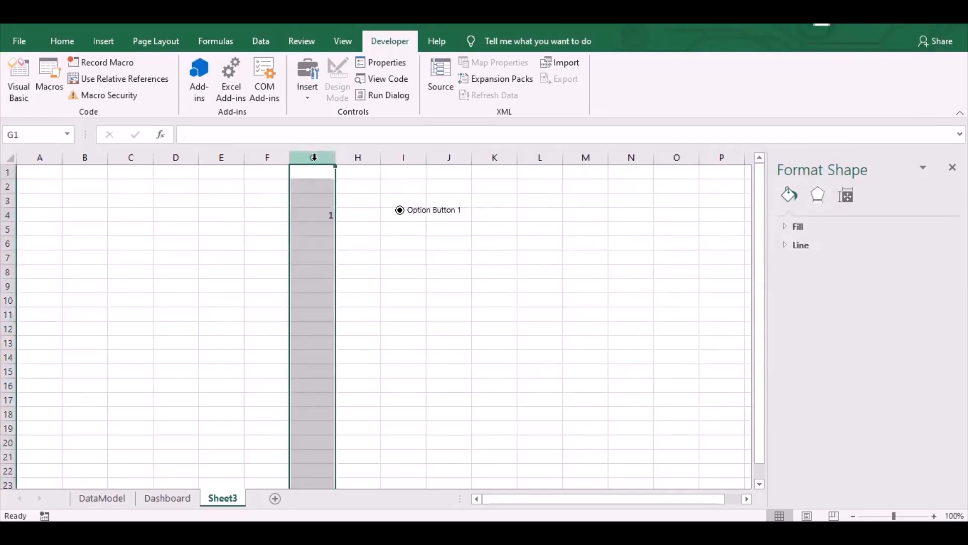
click(8, 215)
click(321, 219)
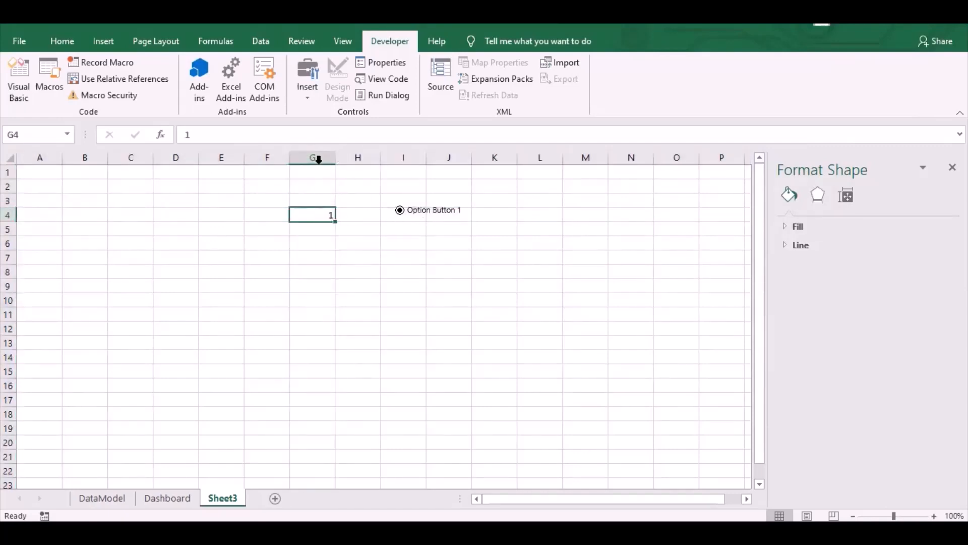
Draw a second Option Button form control across about I5:J6 and align it beneath Option Button 1
click(306, 100)
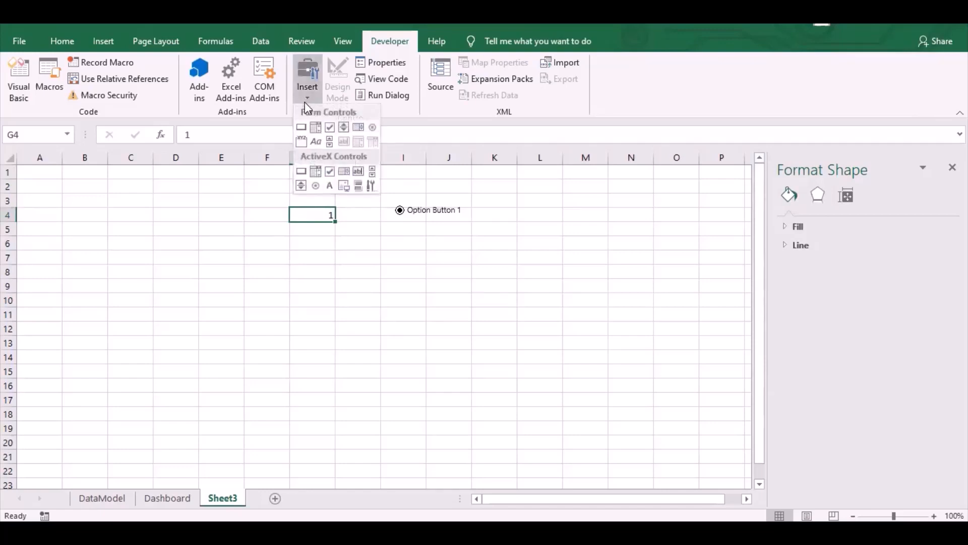
click(373, 127)
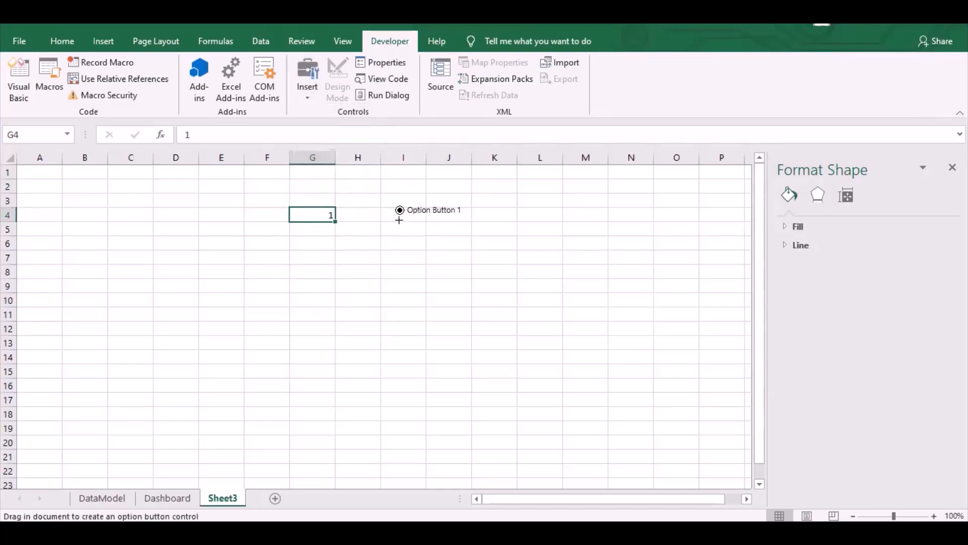
drag(399, 228, 473, 245)
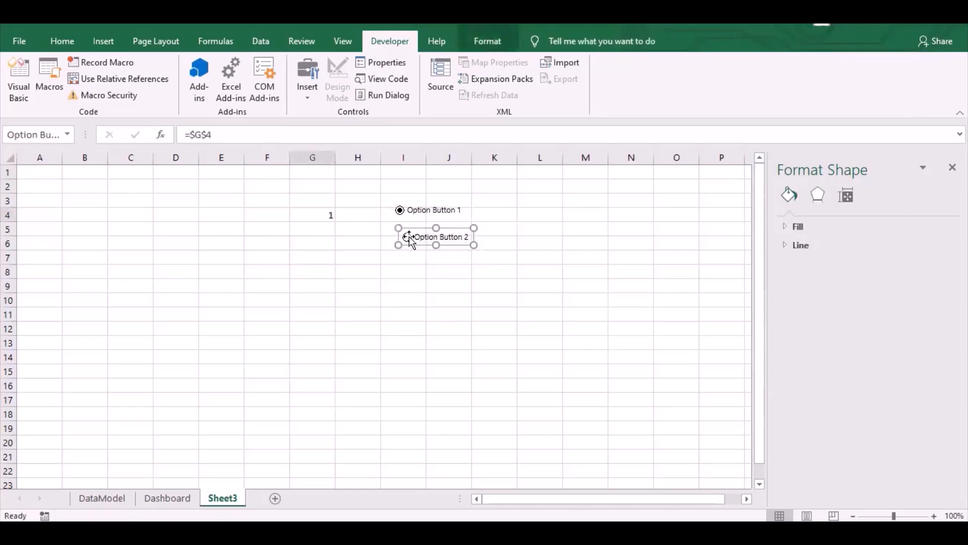
drag(449, 228, 446, 227)
click(495, 290)
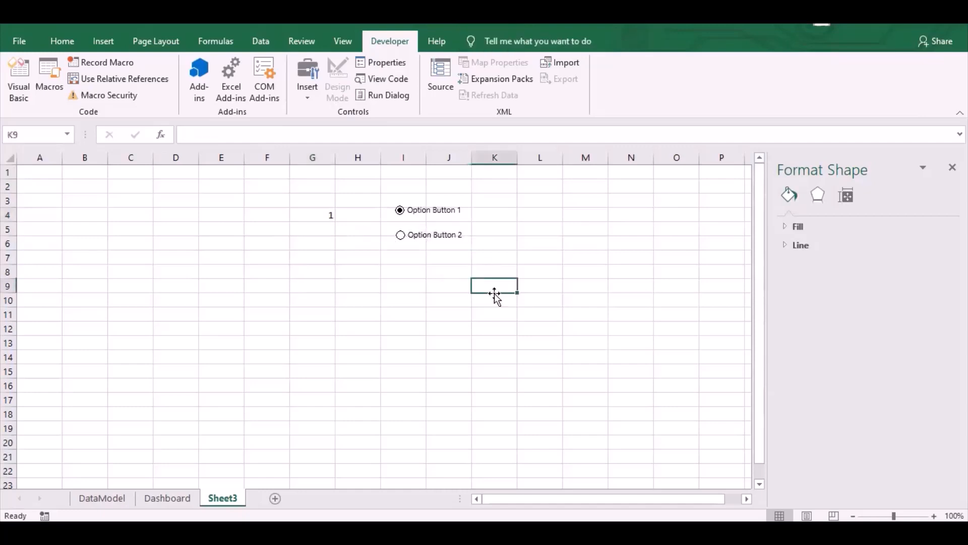
Choose the Checked value and 3-D shading in Option Button 2's control settings
right_click(425, 236)
click(458, 366)
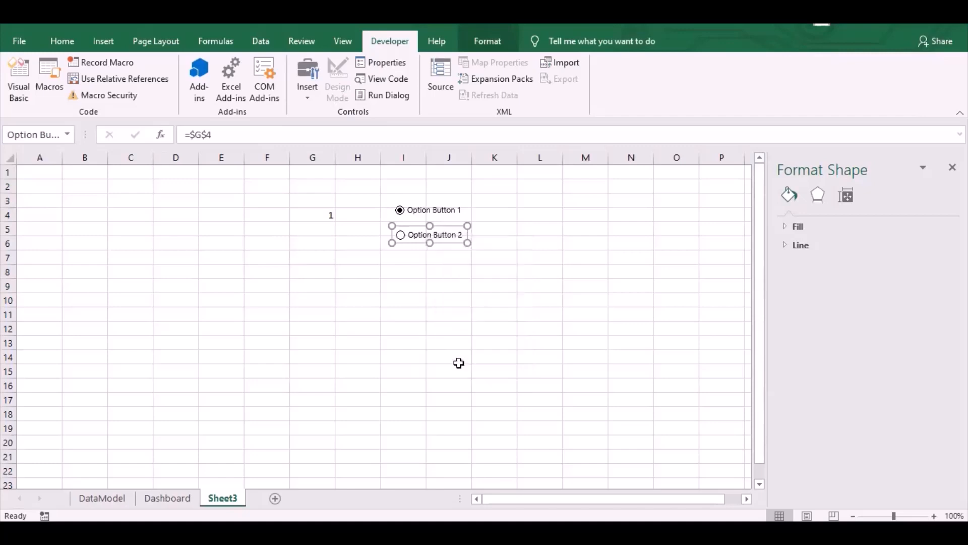
click(552, 228)
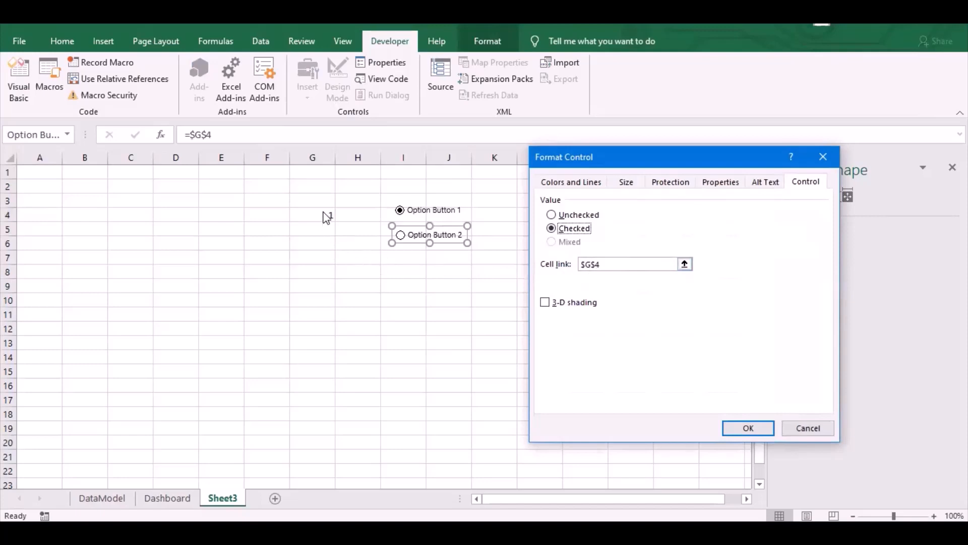
click(547, 303)
click(747, 427)
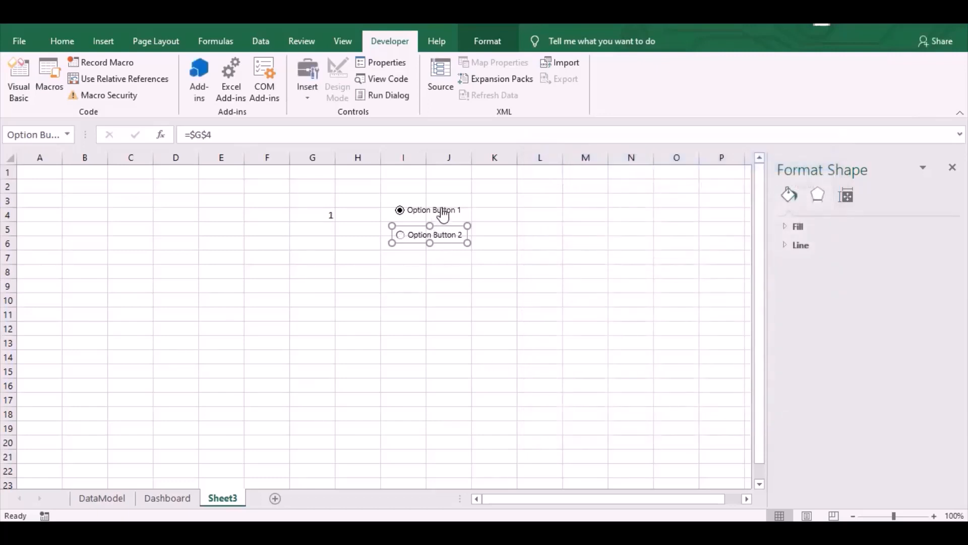
Switch between Option Button 1 and Option Button 2 on Sheet3 while checking the value in linked cell G4
click(549, 311)
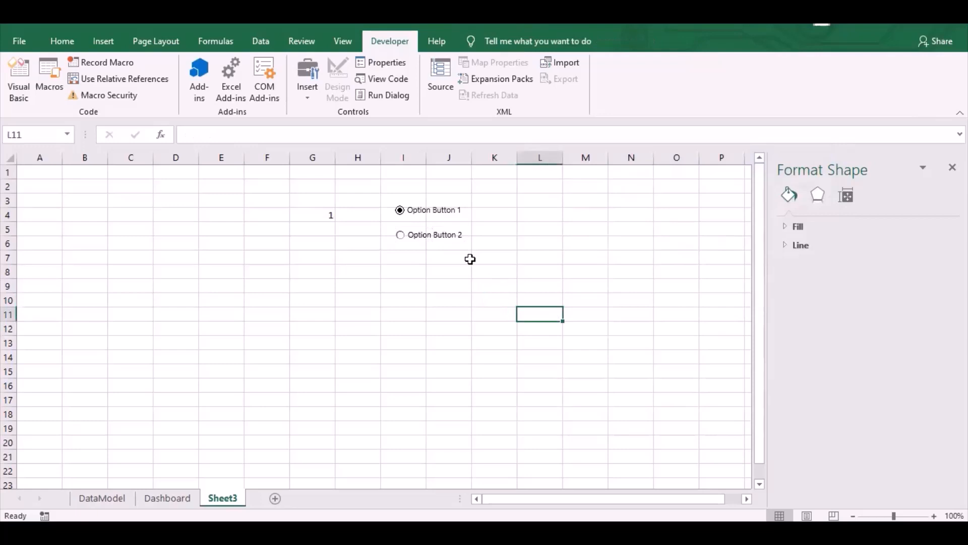
click(321, 218)
click(415, 241)
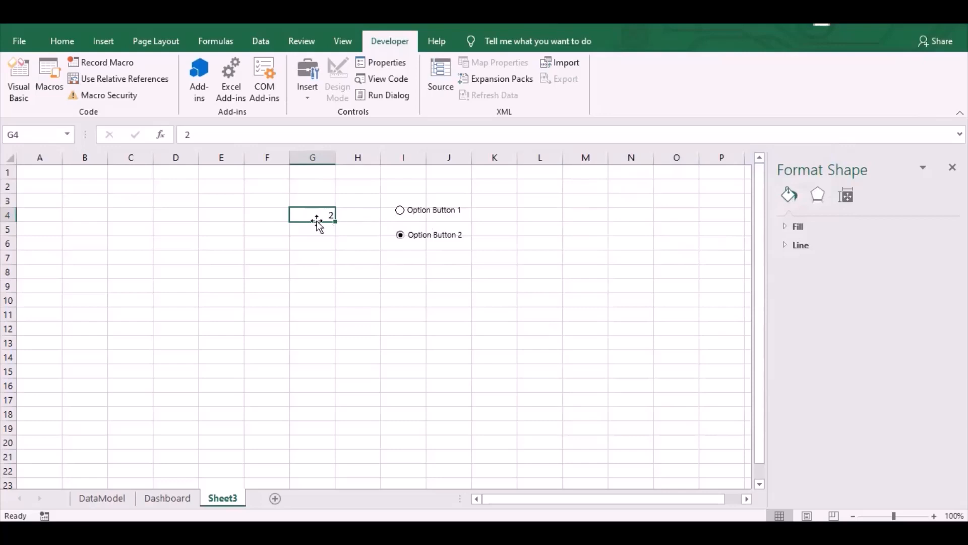
click(410, 212)
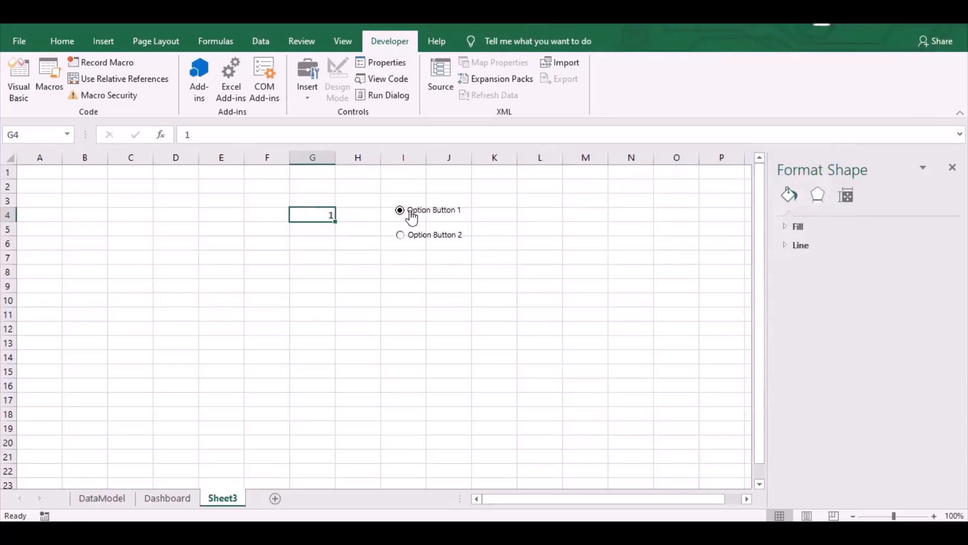
click(414, 240)
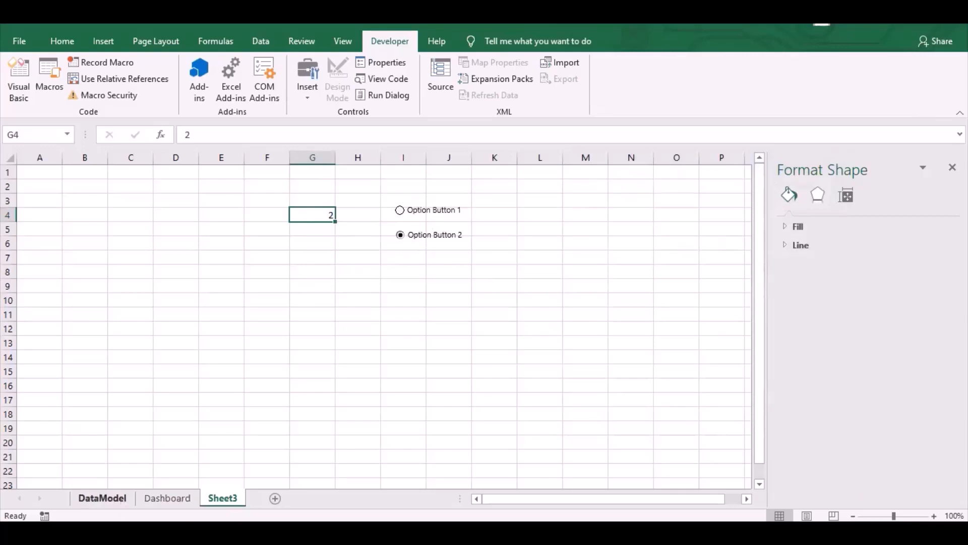
On the Dashboard sheet, draw an Option Button form control beside the chart, across about K4:M5
click(102, 498)
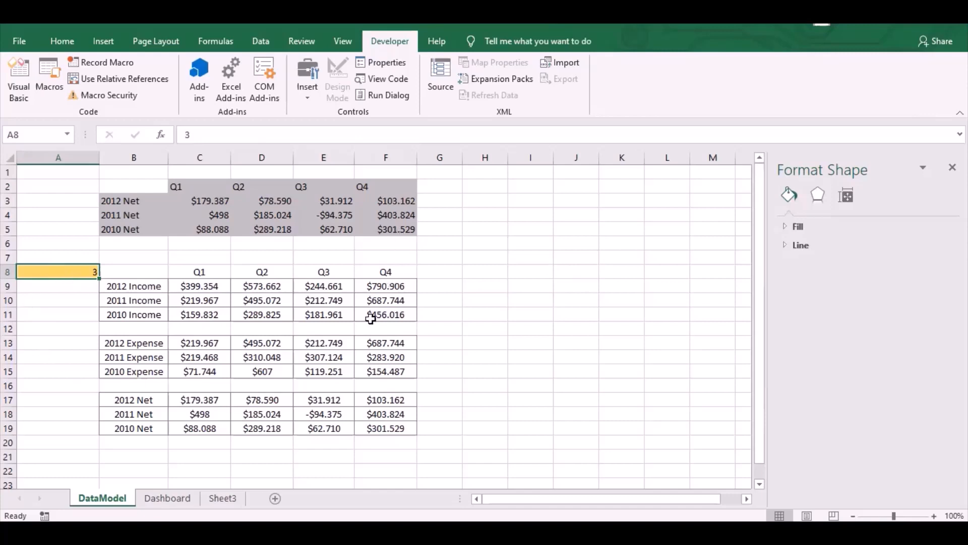
click(168, 499)
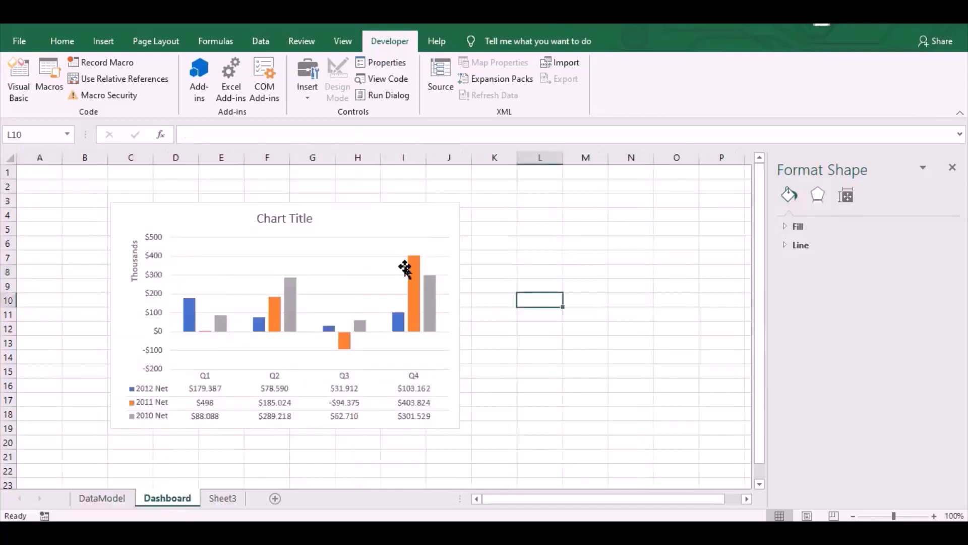
click(584, 242)
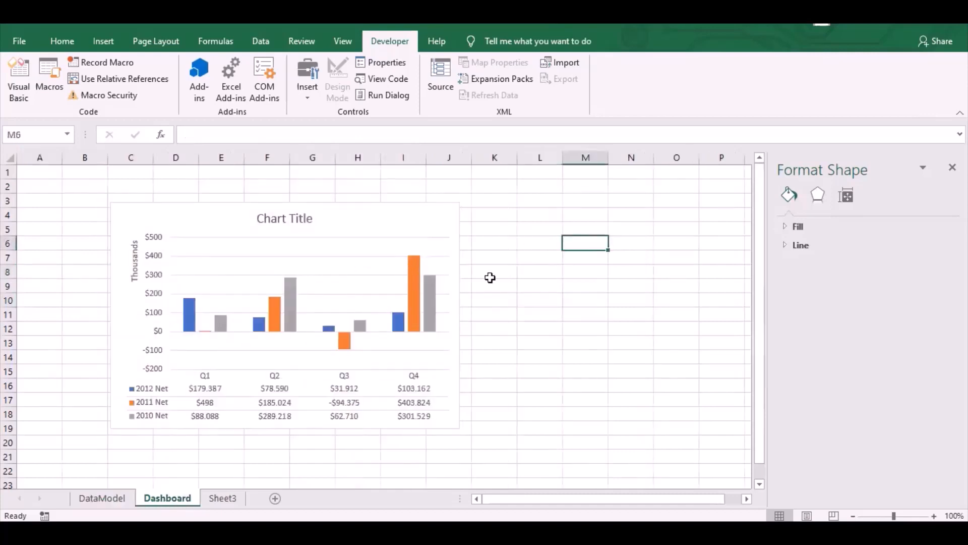
click(308, 97)
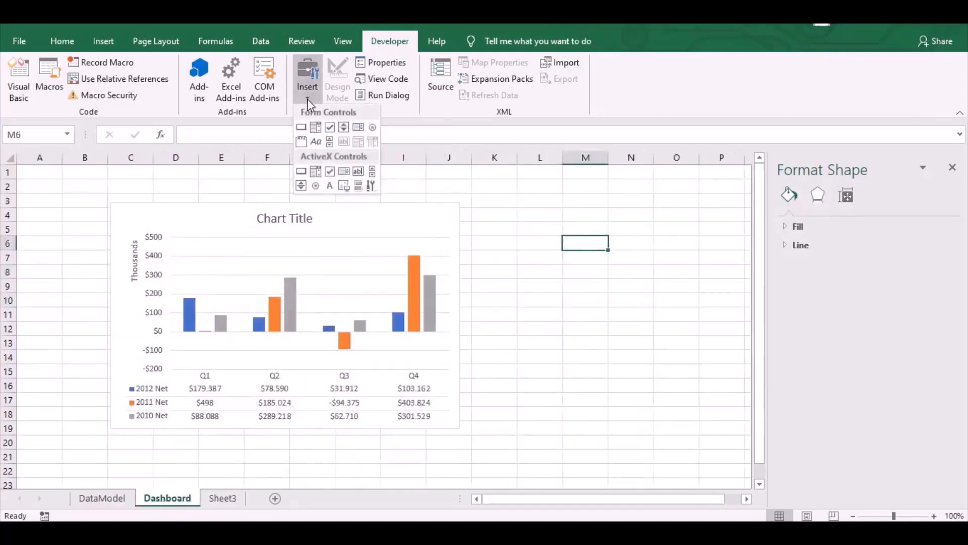
click(374, 128)
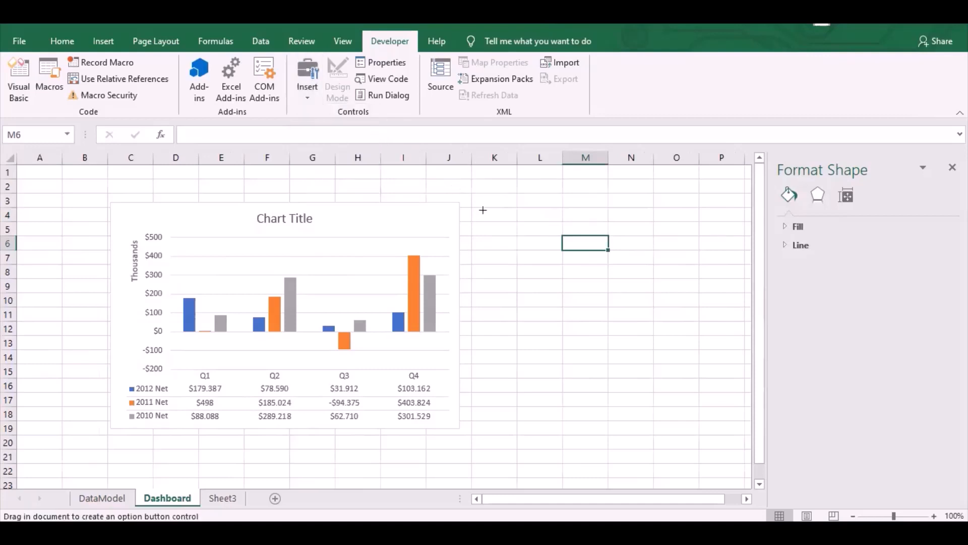
drag(485, 207, 572, 224)
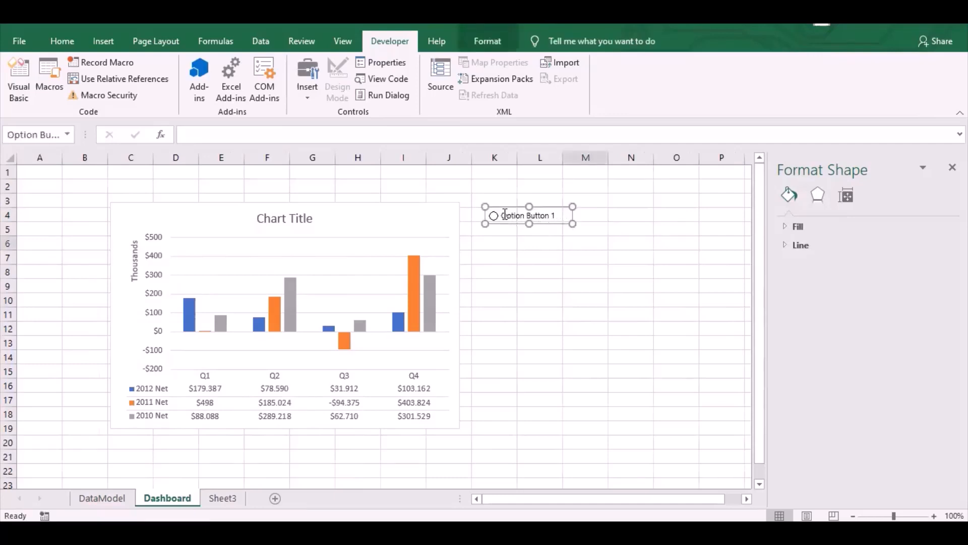
Replace the new option button's label with Income
click(505, 214)
key(Delete)
key(Delete)
key(Delete)
key(Delete)
key(Delete)
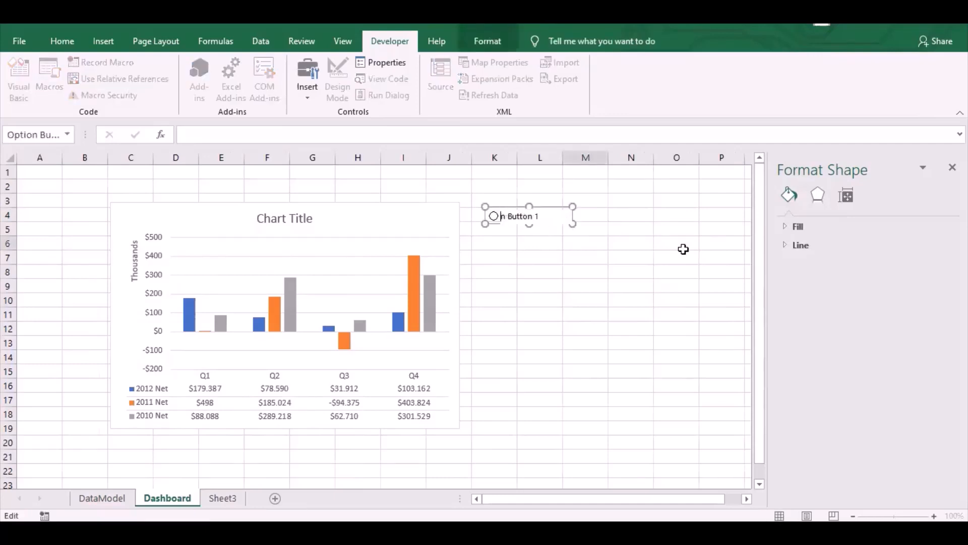
key(Delete)
key(Delete)
key(Delete)
click(601, 285)
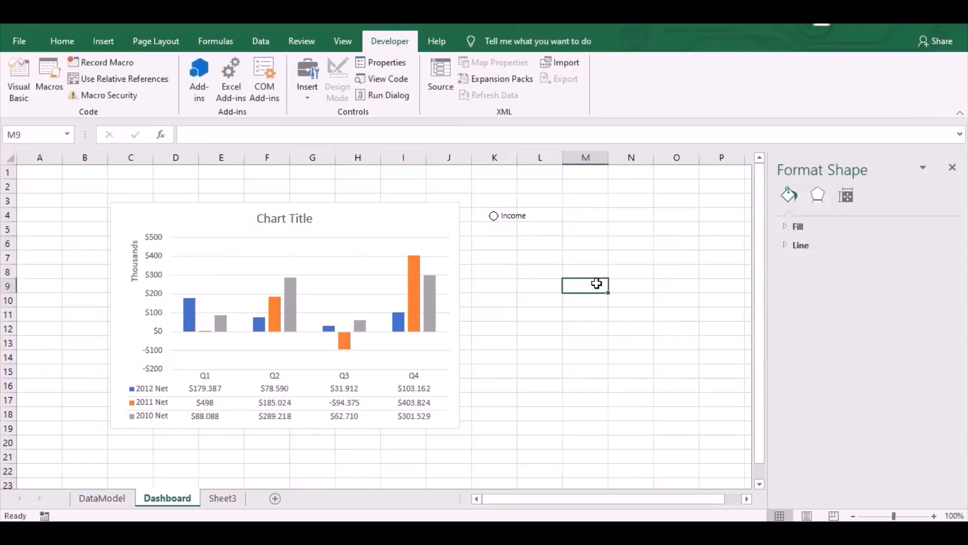
Set the Income button's value to Checked, enable 3-D shading and link it to DataModel!$A$8 in its control settings
right_click(514, 217)
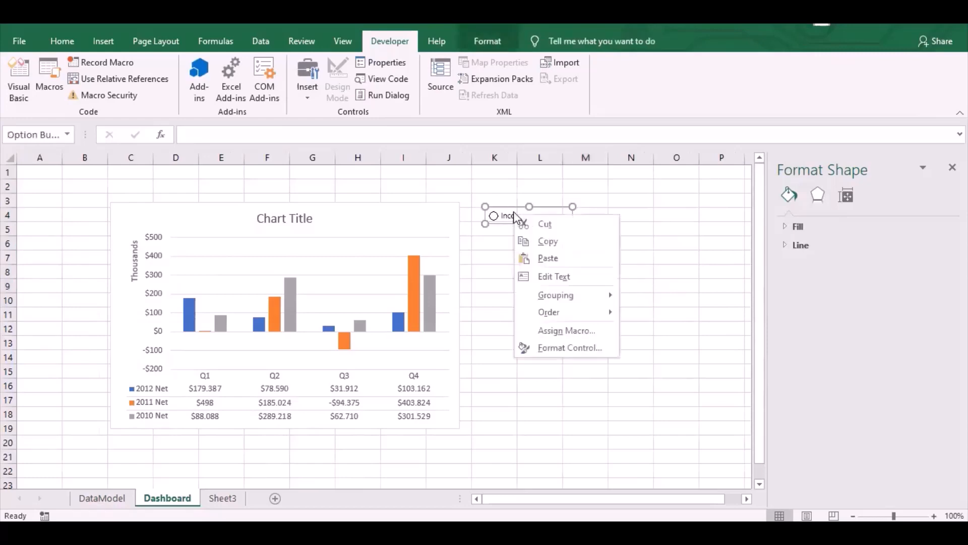
click(578, 349)
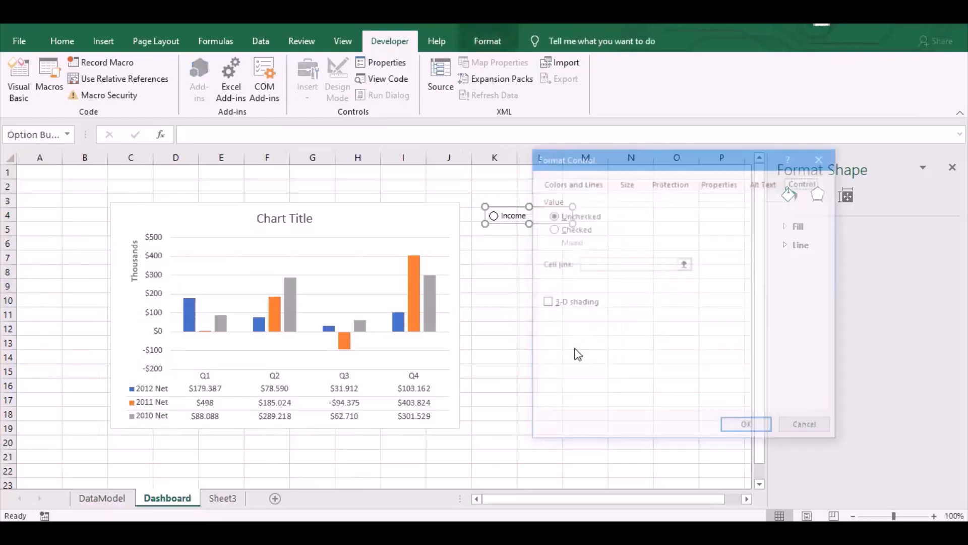
click(574, 230)
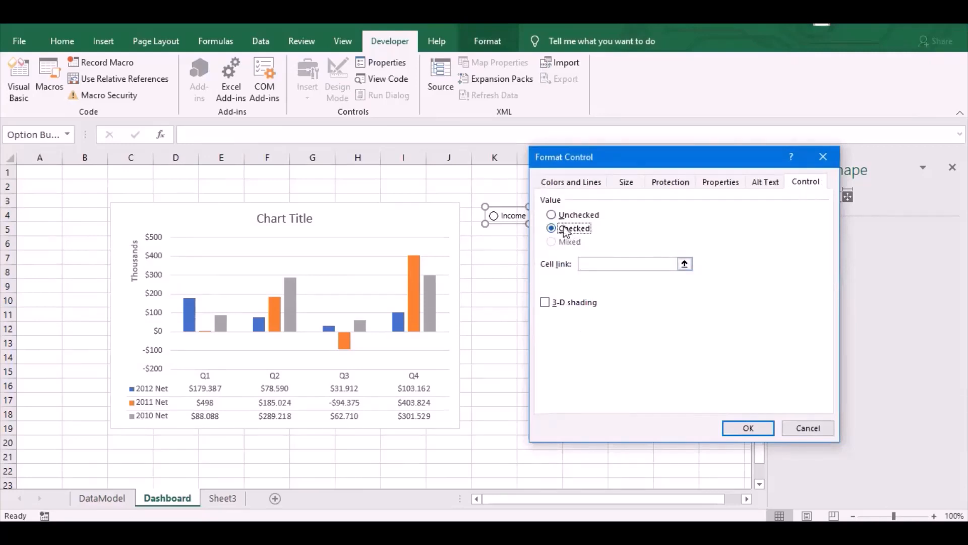
click(550, 308)
click(685, 264)
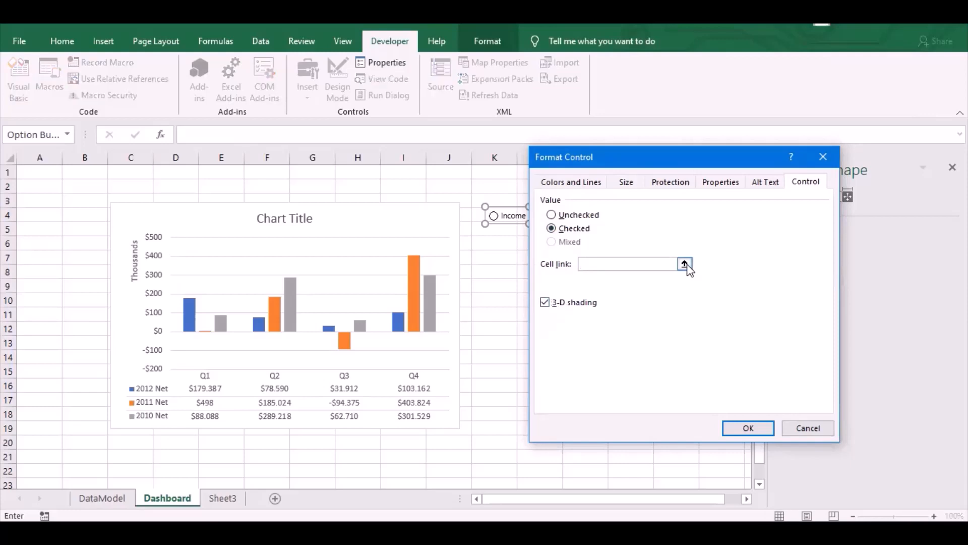
click(684, 263)
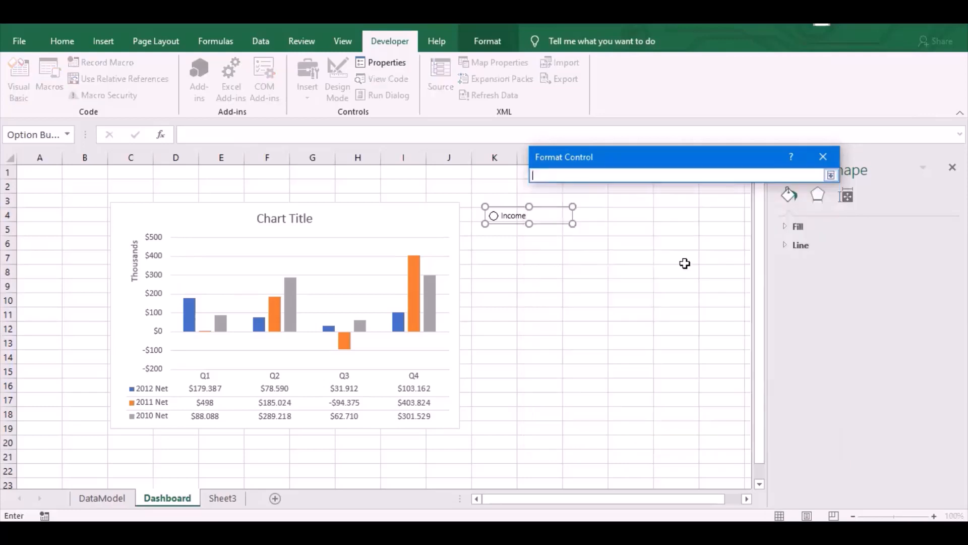
click(103, 498)
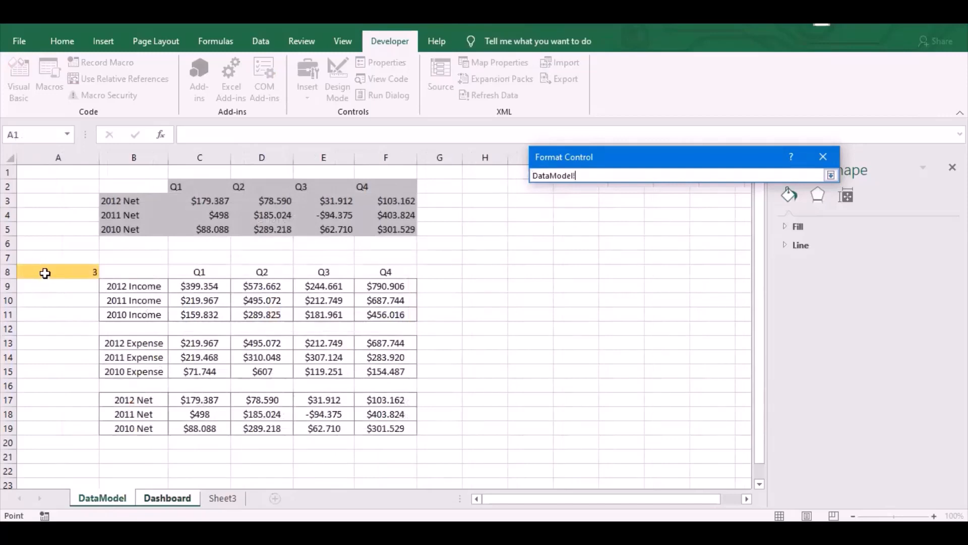
click(45, 273)
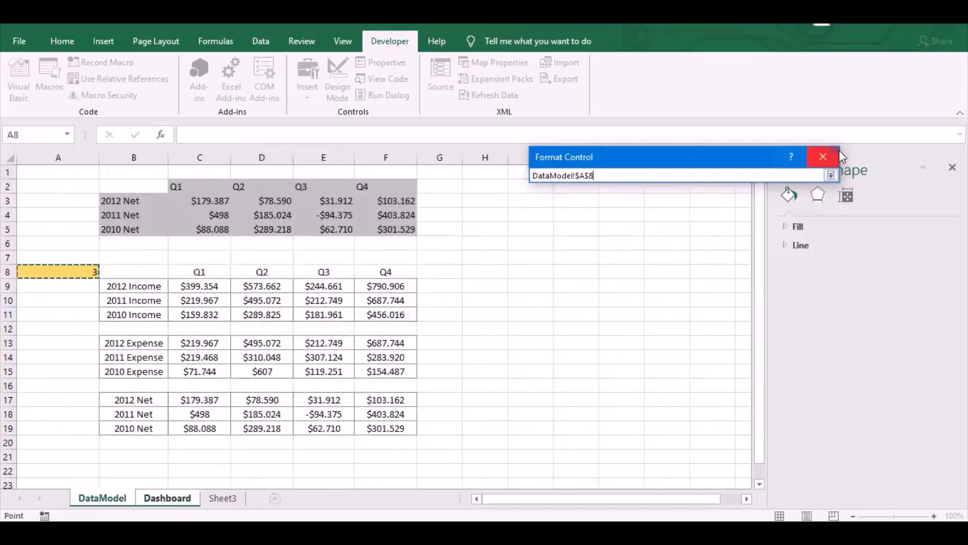
click(824, 156)
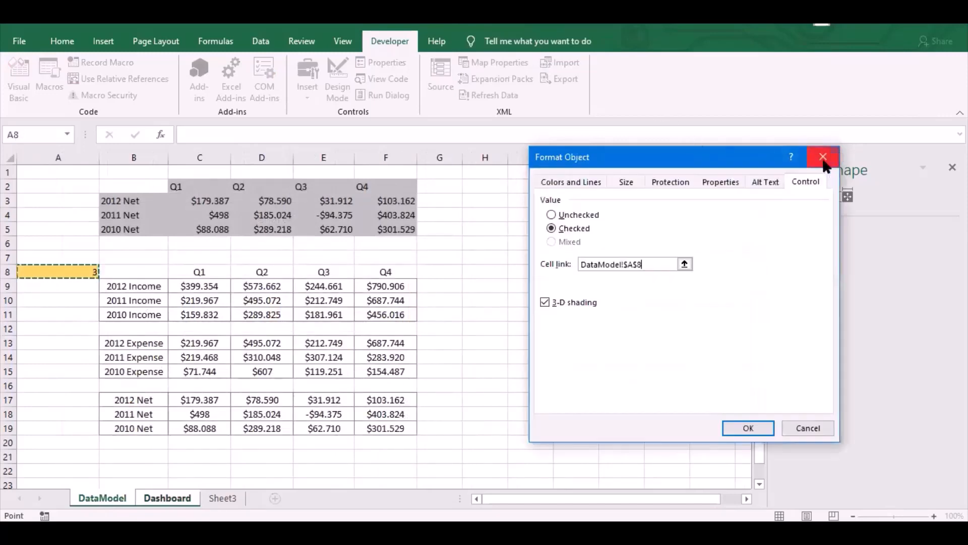
click(749, 428)
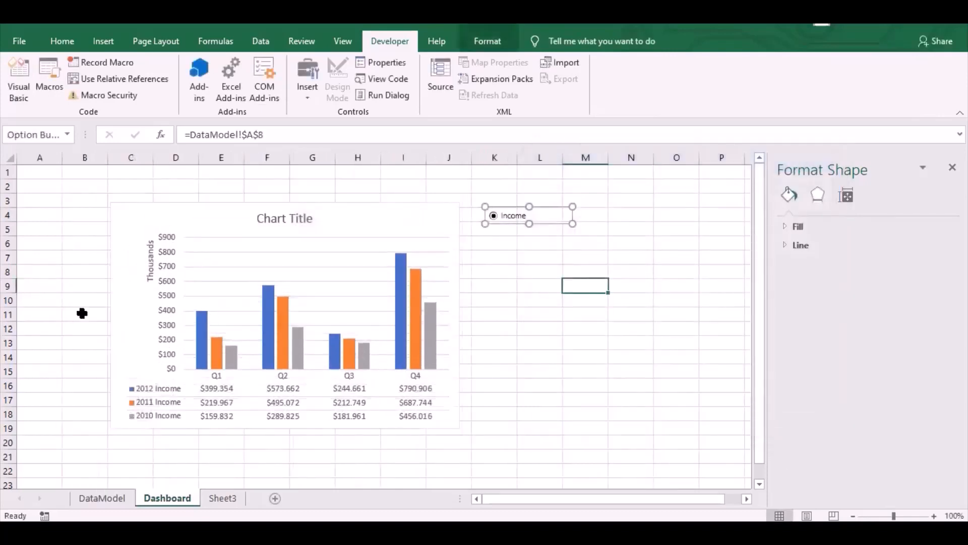
click(522, 271)
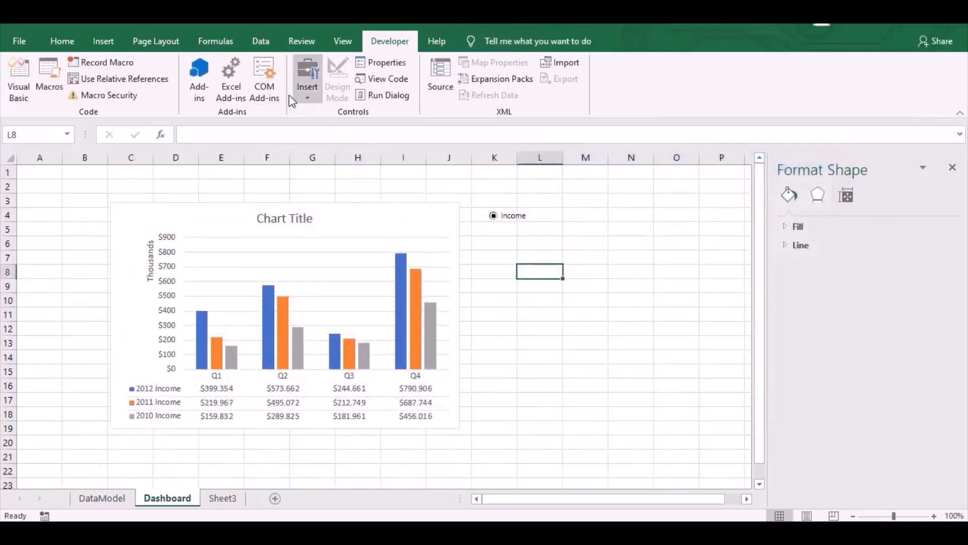
Draw a second Option Button form control beneath the Income button, across about K5:L6
click(302, 103)
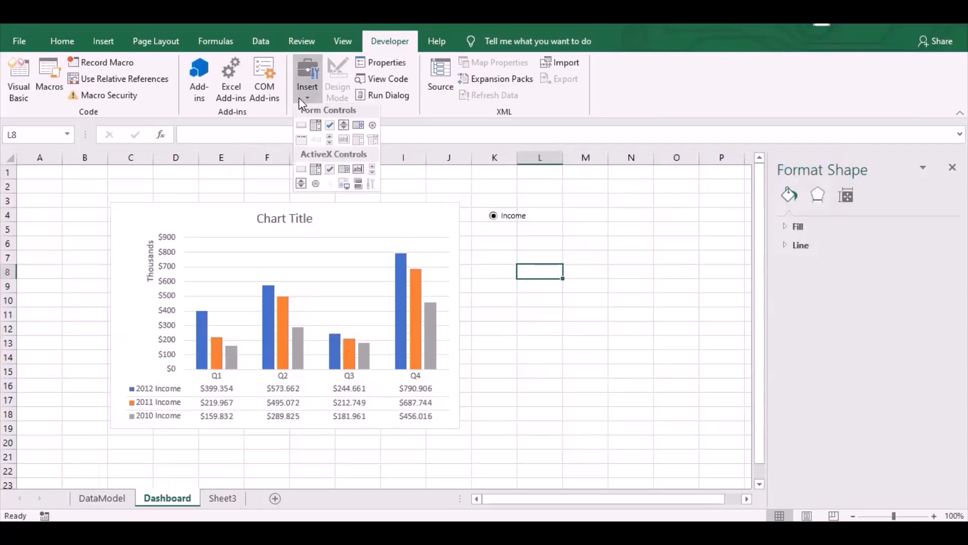
click(372, 129)
drag(492, 232, 561, 249)
Replace the second option button's label with Expense
click(508, 236)
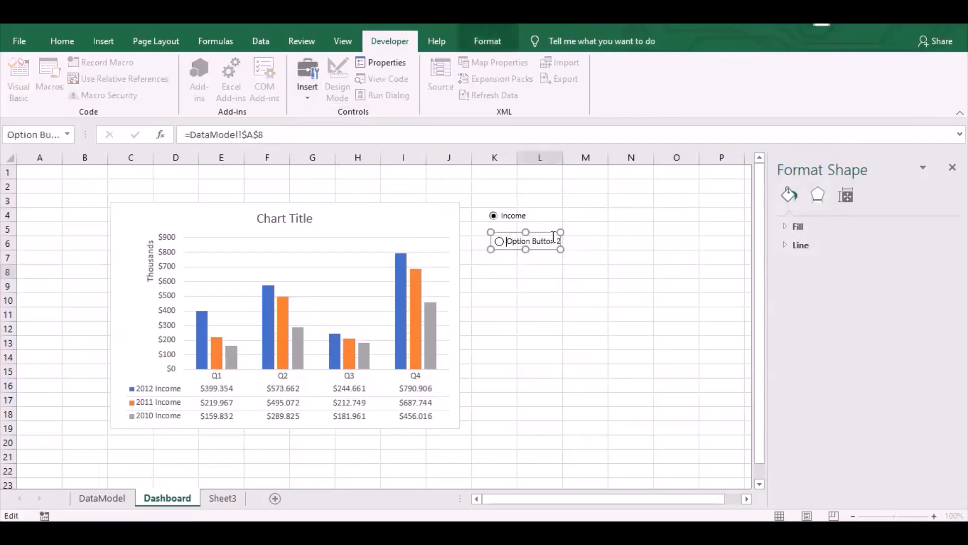
key(Delete)
key(Delete)
key(Delete)
key(Delete)
key(Delete)
key(Delete)
key(Delete)
key(Delete)
key(Delete)
key(Delete)
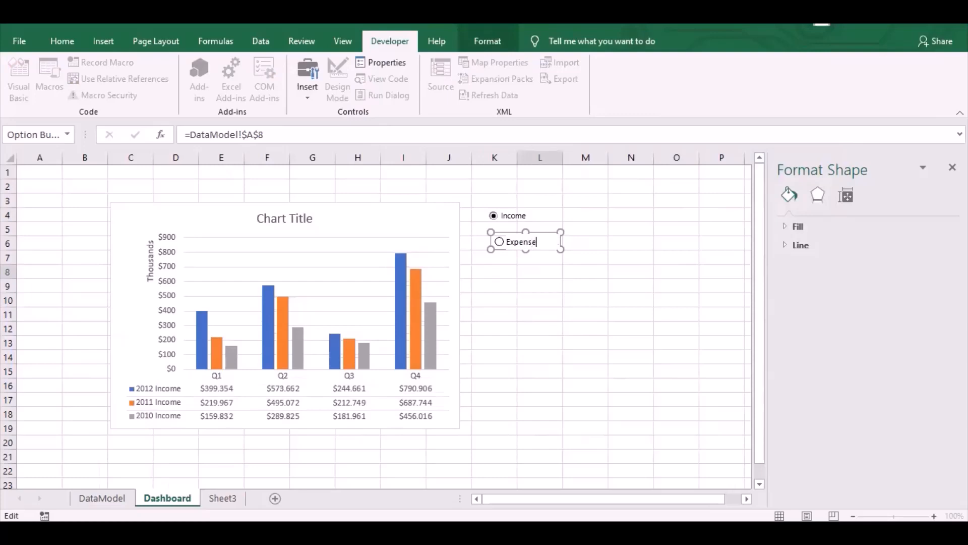
click(626, 347)
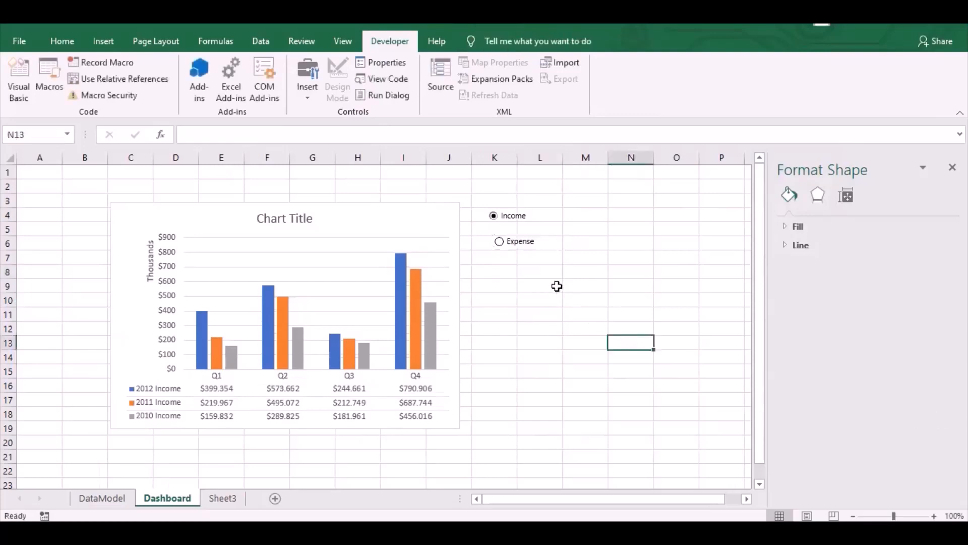
Select the Expense option, check its cell link on the DataModel sheet, and enable 3-D shading in its control settings
click(521, 242)
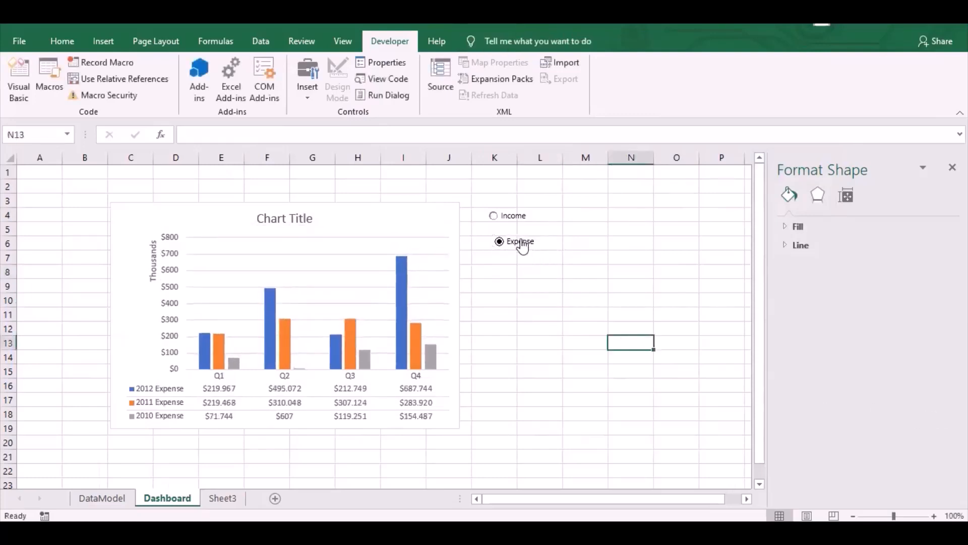
right_click(514, 246)
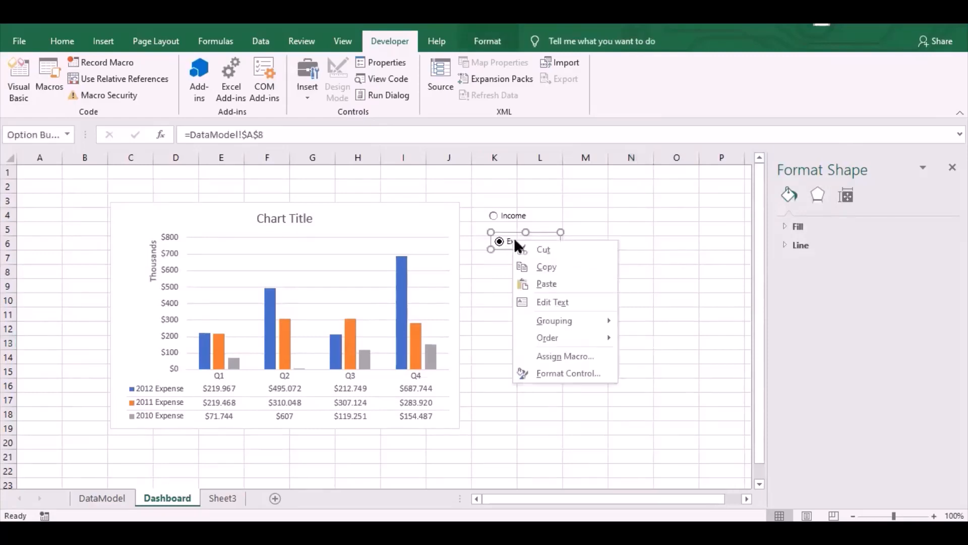
click(560, 368)
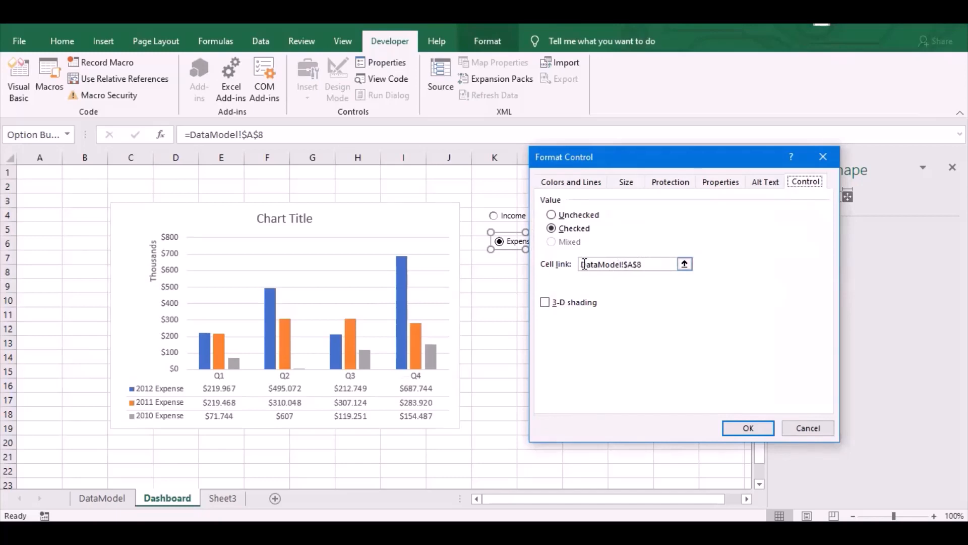
drag(584, 264, 622, 265)
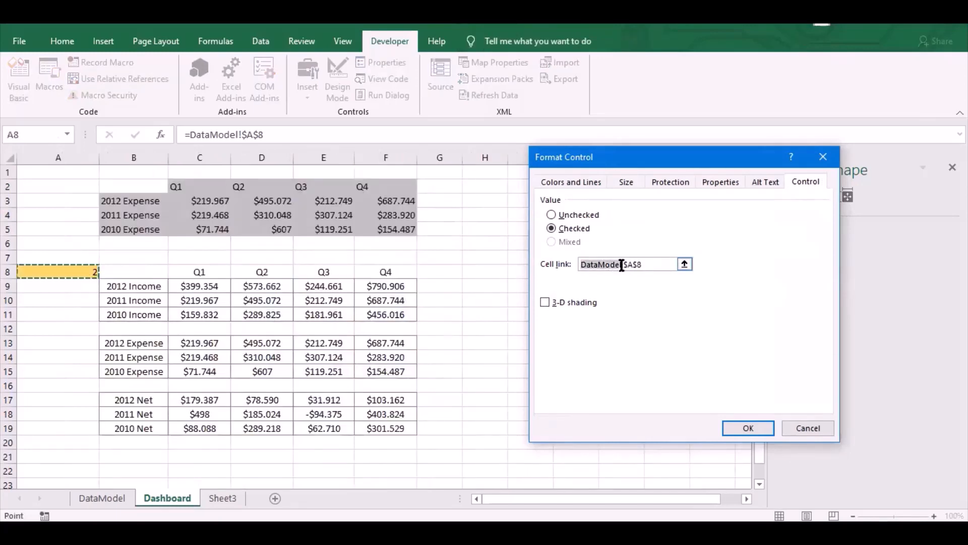
click(92, 498)
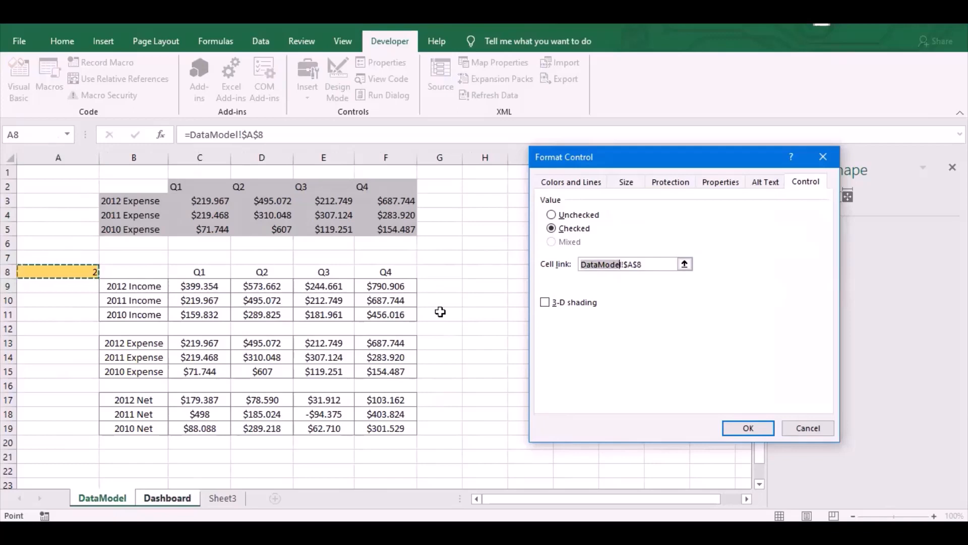
click(545, 303)
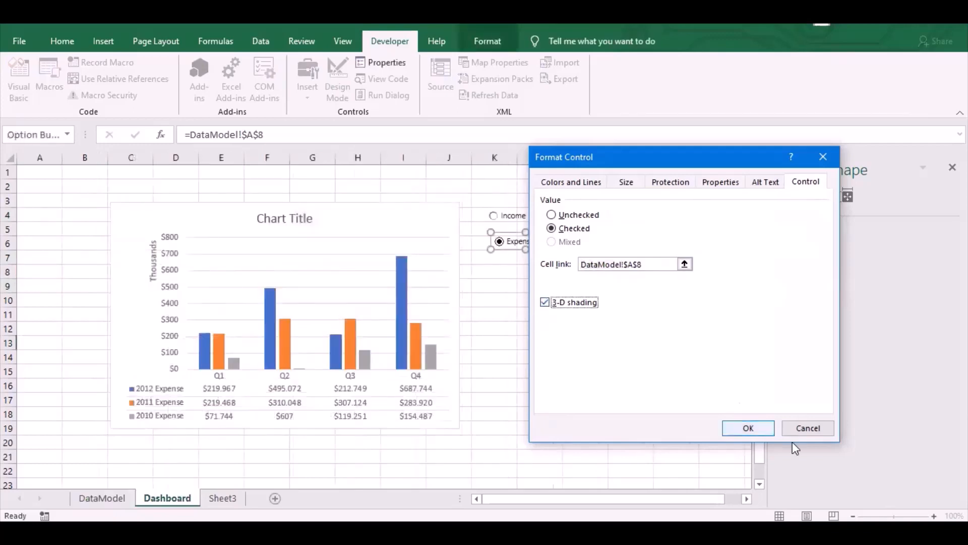
click(747, 429)
click(577, 378)
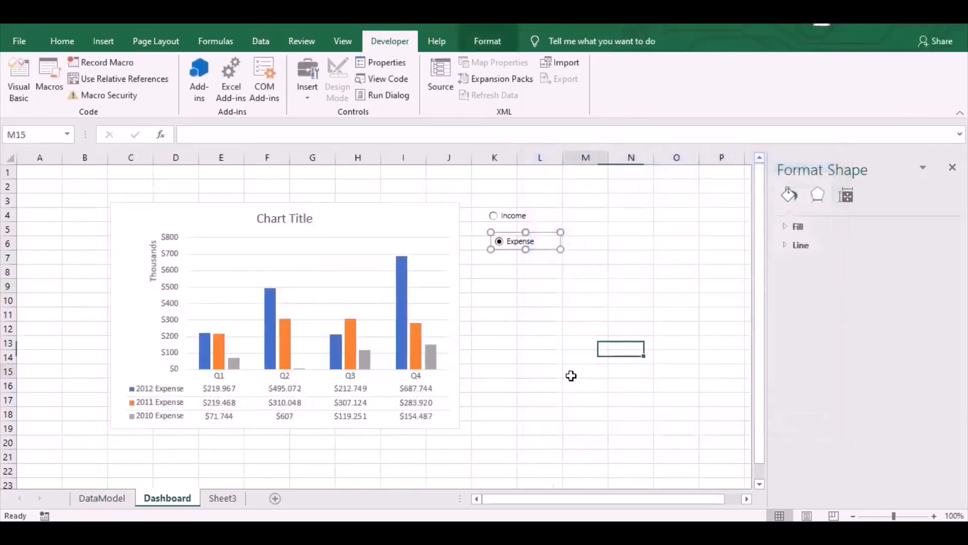
Draw a third Option Button form control beneath the Expense button, across about K7:M8
click(308, 97)
click(372, 127)
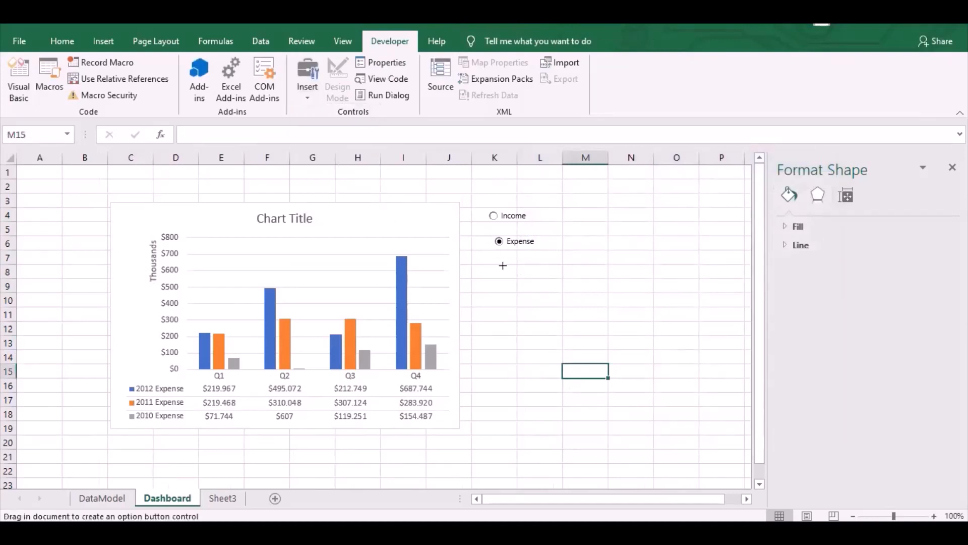
drag(492, 260, 567, 273)
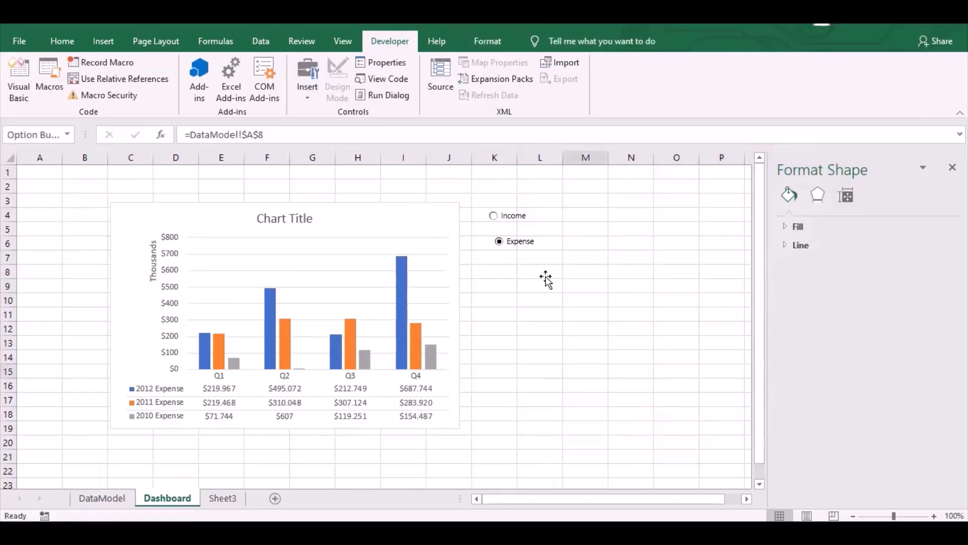
Replace the third option button's label with Net
click(508, 267)
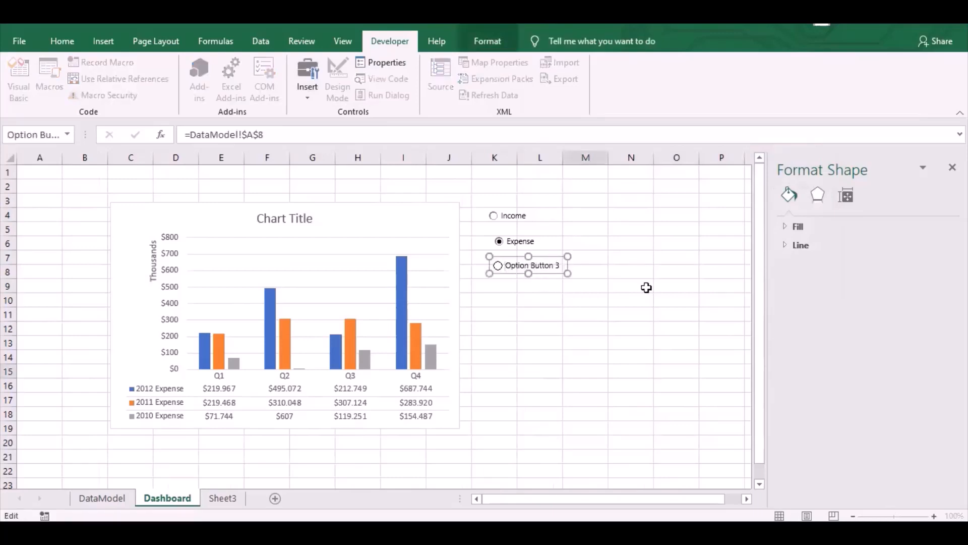
key(Delete)
key(Delete)
key(Delete)
key(Delete)
key(Delete)
key(Delete)
key(Delete)
key(Delete)
key(Delete)
key(Delete)
key(Delete)
click(627, 298)
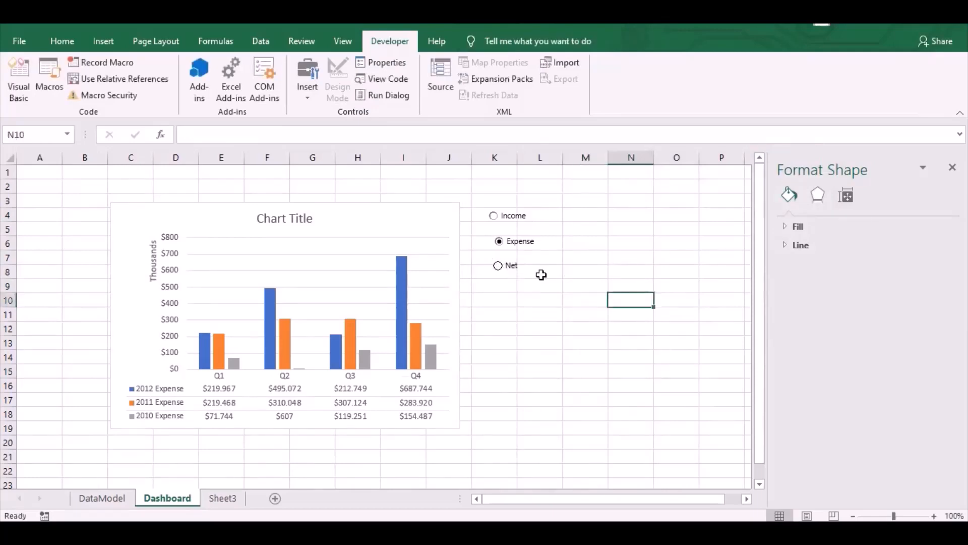
Set the Net option button's value to Checked and enable 3-D shading in its control settings
right_click(514, 267)
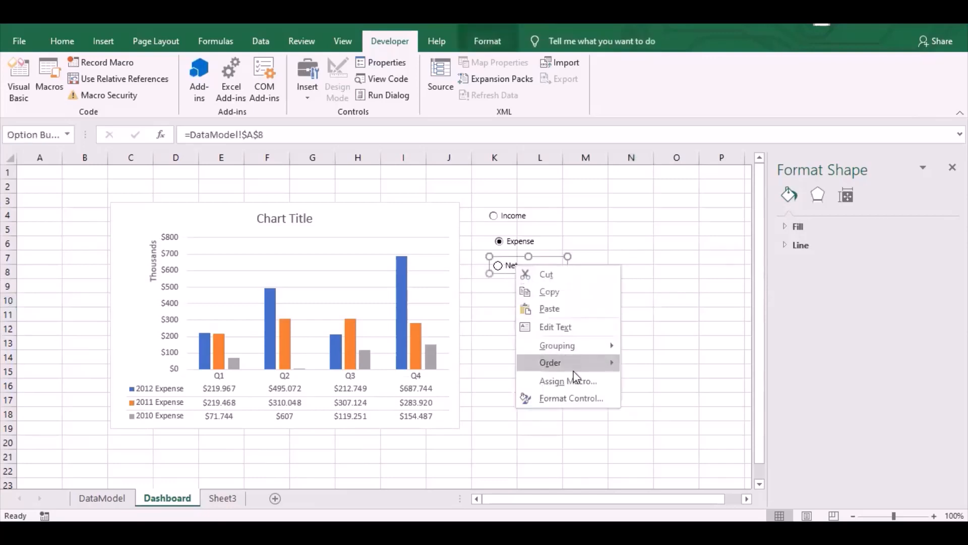
click(572, 398)
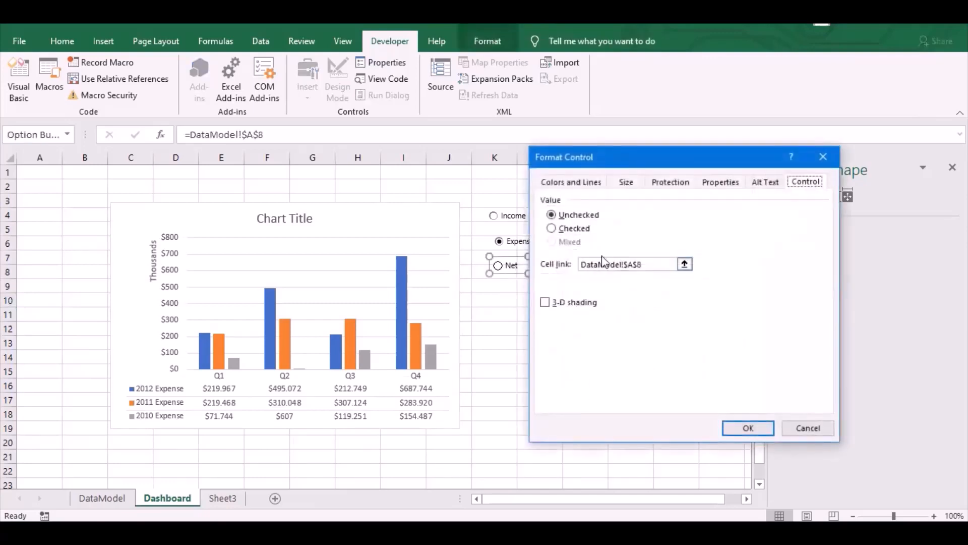
click(574, 229)
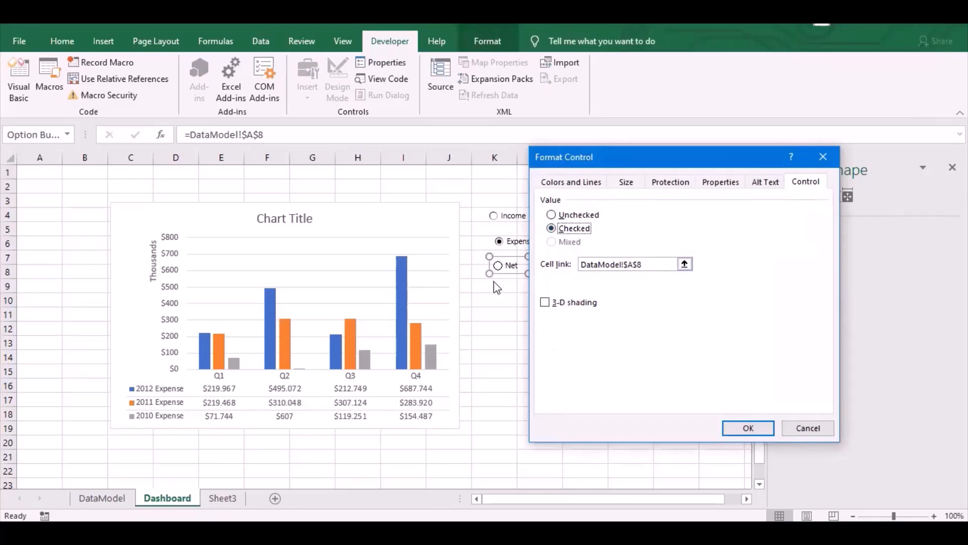
click(543, 302)
click(748, 430)
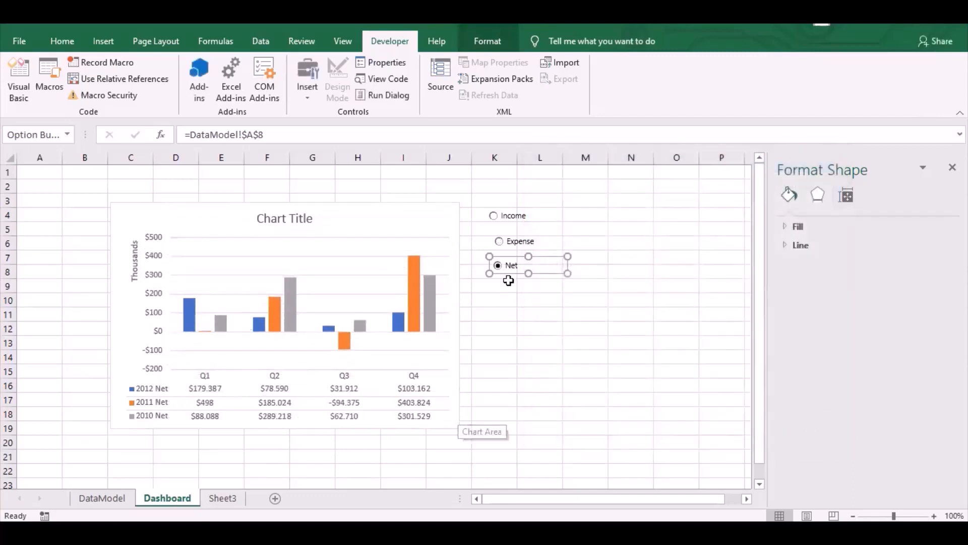
Test the chart switching by selecting the Income, Expense and Net options in turn
click(672, 269)
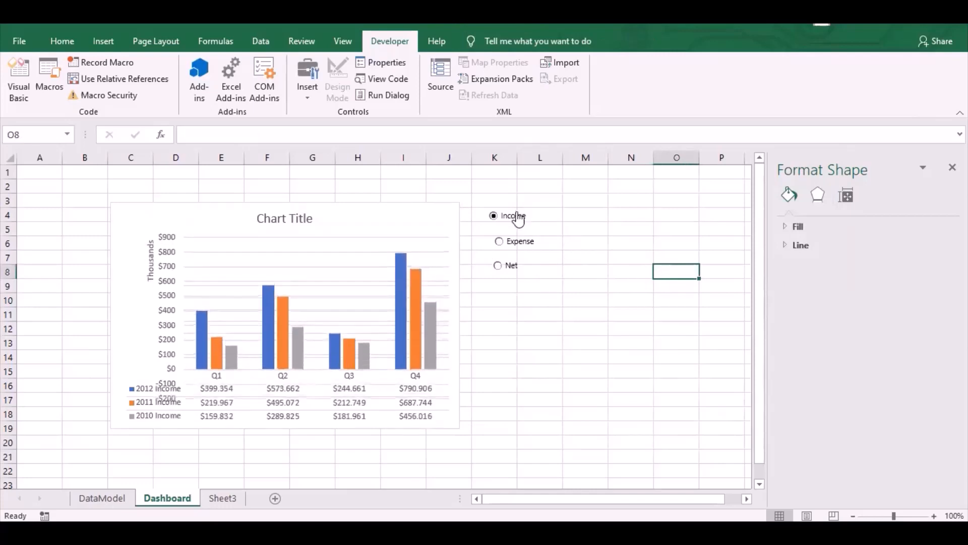
click(502, 244)
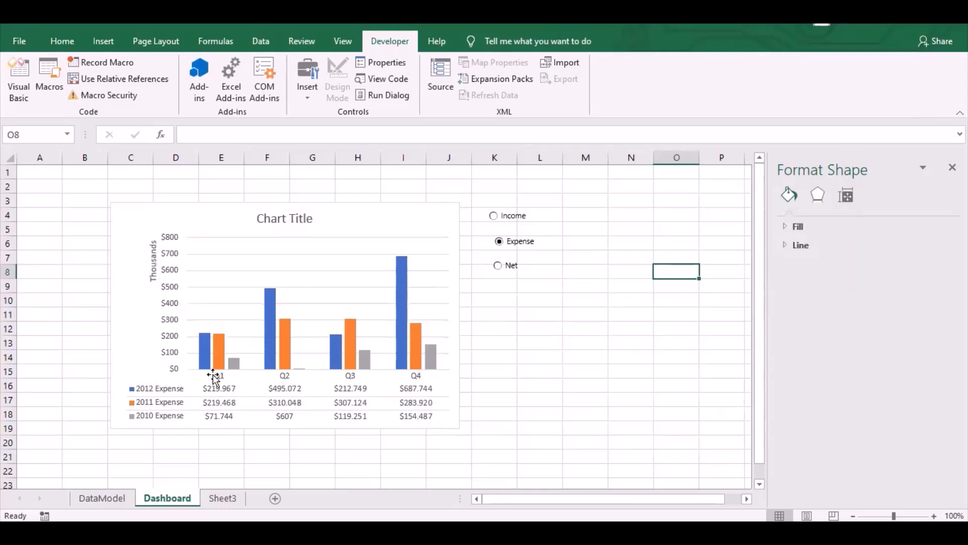
click(511, 268)
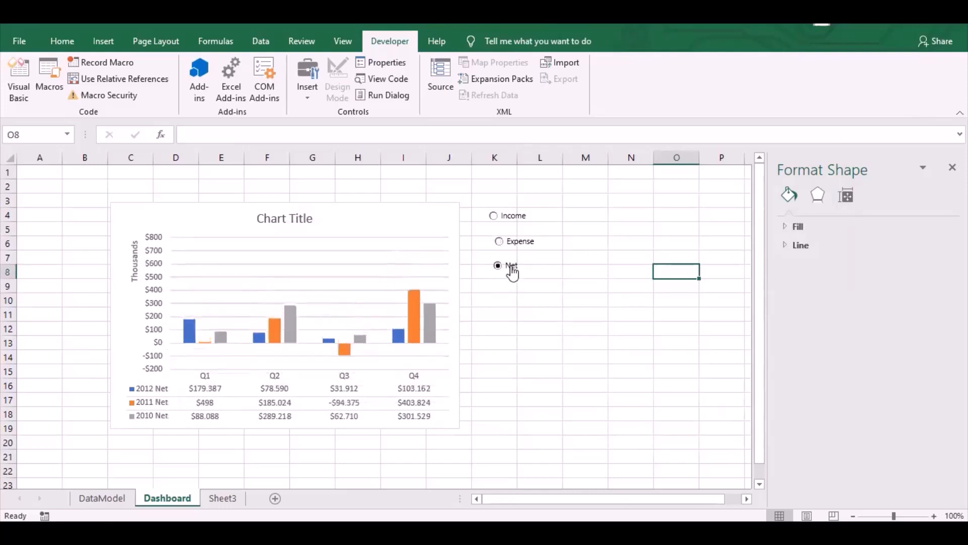
click(538, 350)
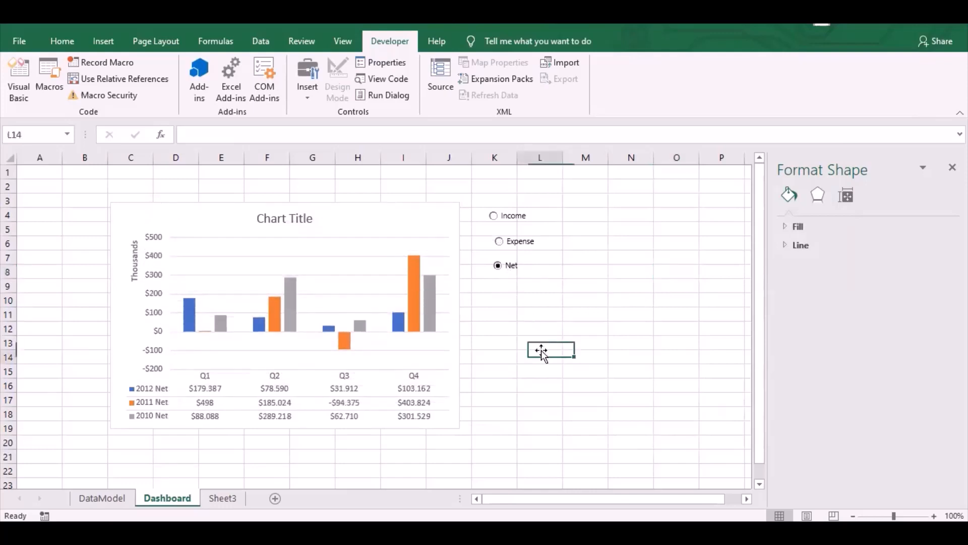
Move the Expense option button up and slightly left so it sits directly beneath Income
right_click(521, 243)
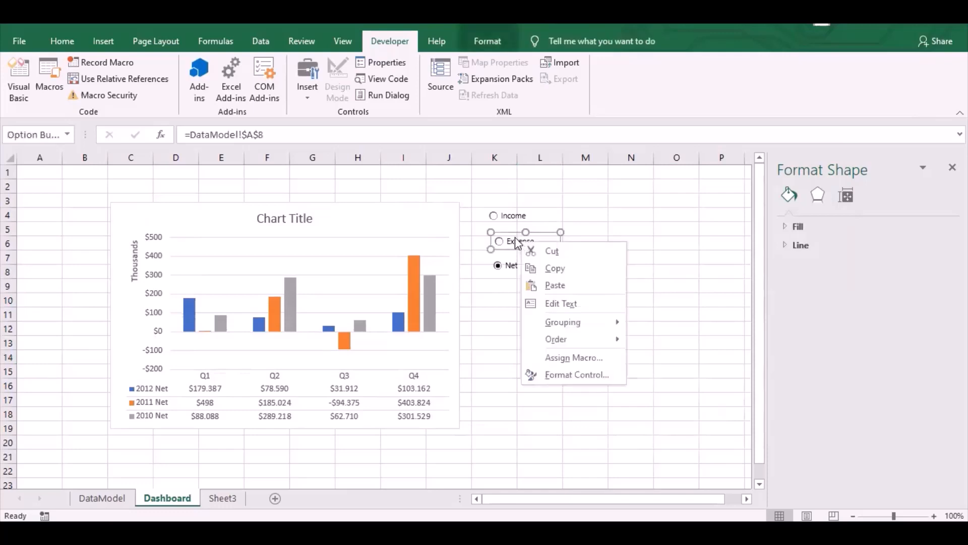
click(673, 275)
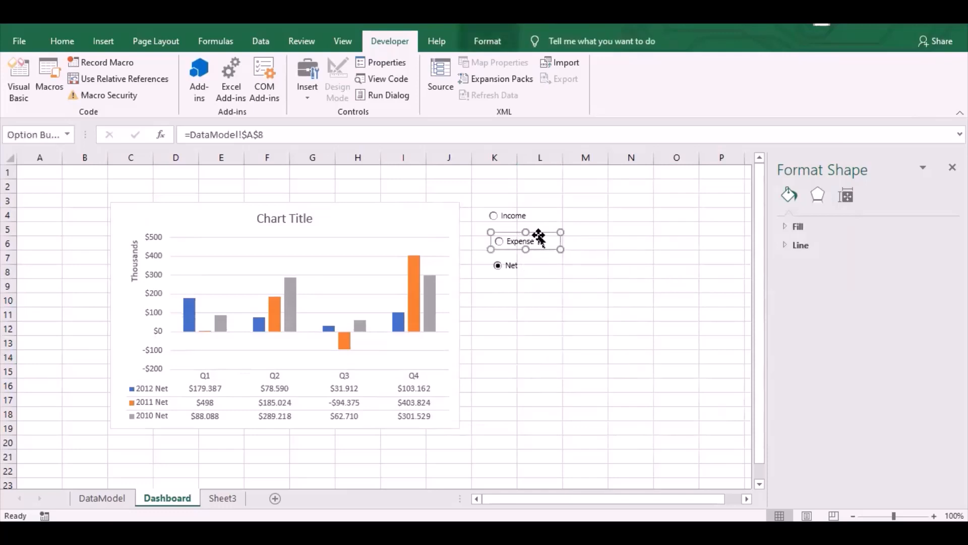
drag(539, 235, 536, 228)
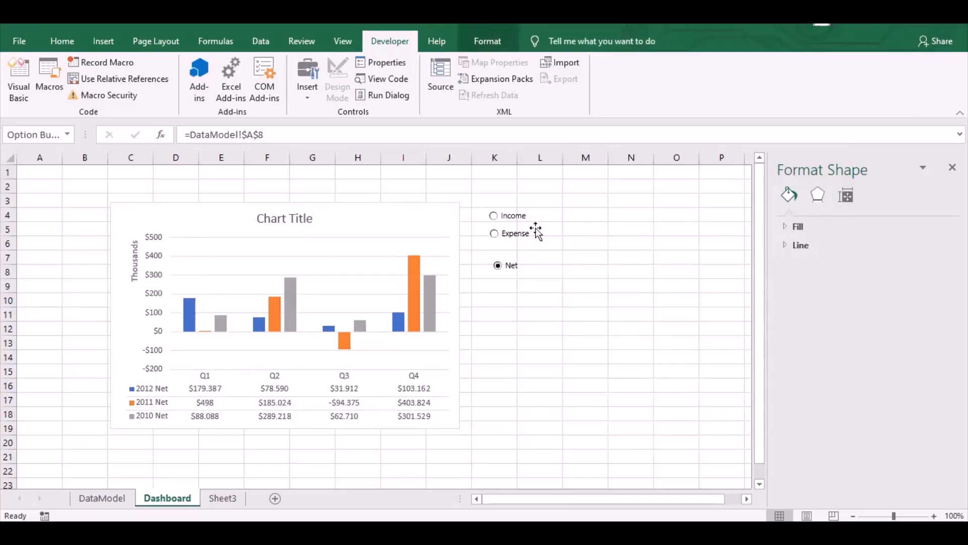
Move the Net option button up directly beneath Expense and nudge it left into line with the other buttons
right_click(519, 265)
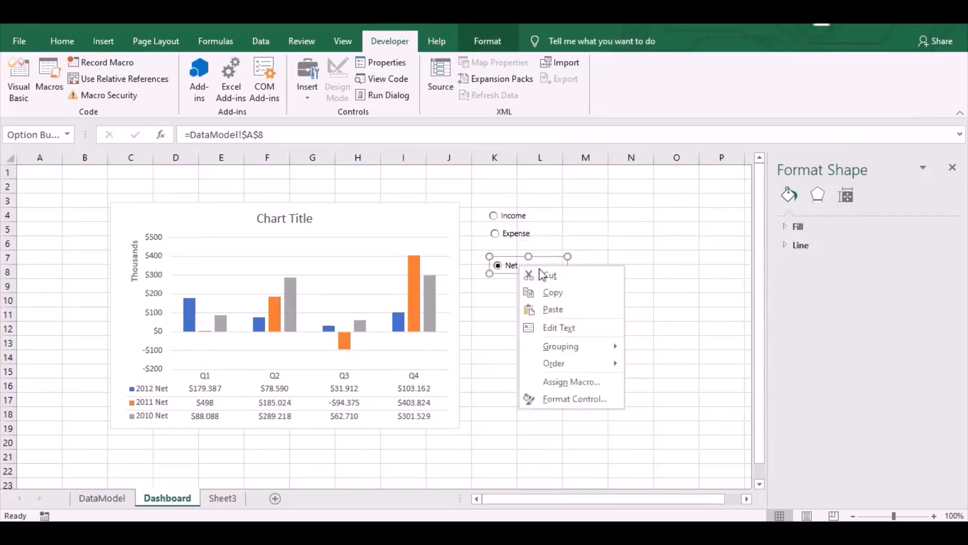
click(685, 268)
drag(551, 263, 553, 249)
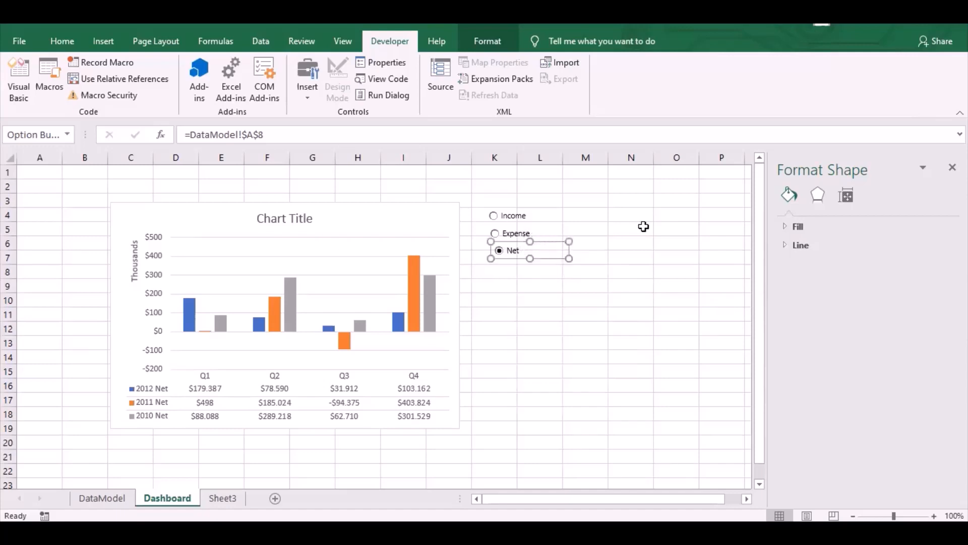
key(Left)
key(Left)
key(Left)
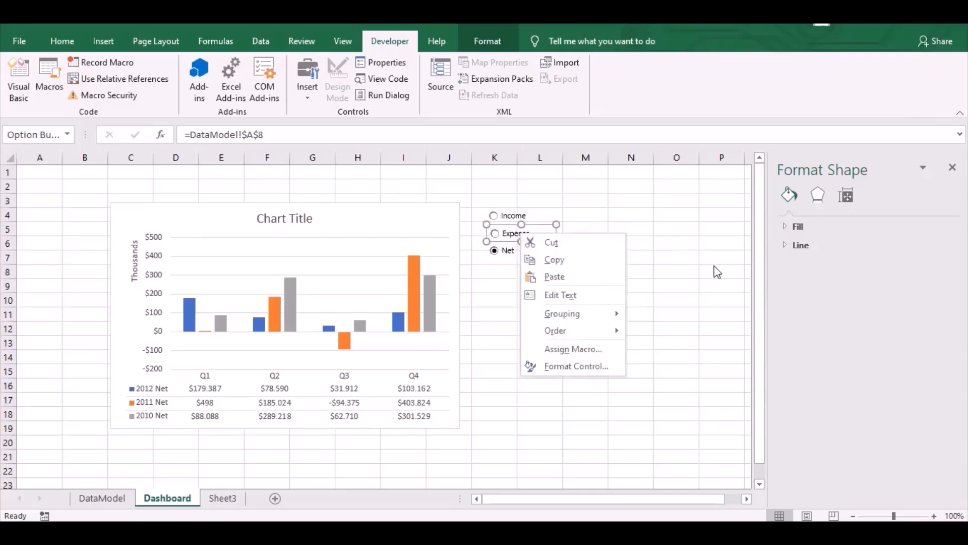
Nudge the Expense option button slightly left and up to align and space it evenly between Income and Net
click(653, 235)
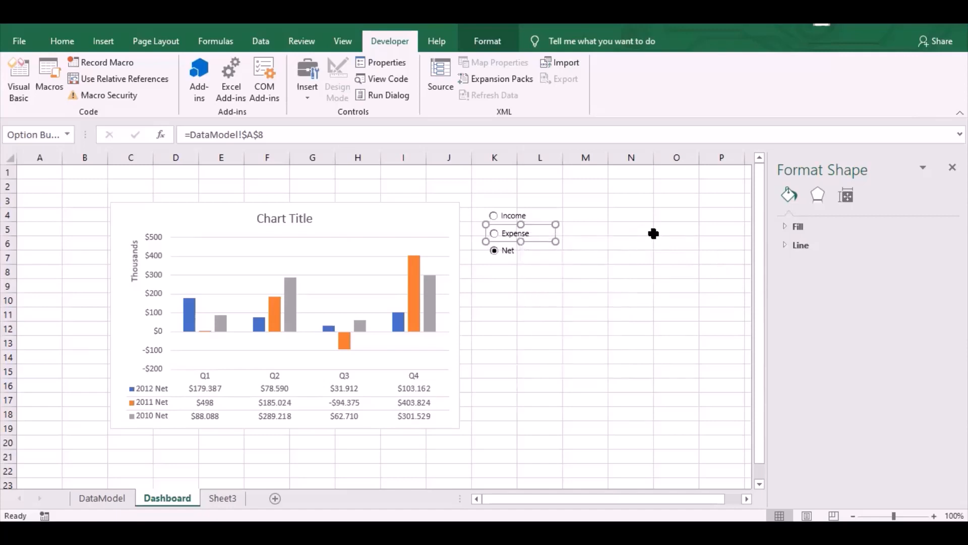
key(Left)
key(Up)
key(Up)
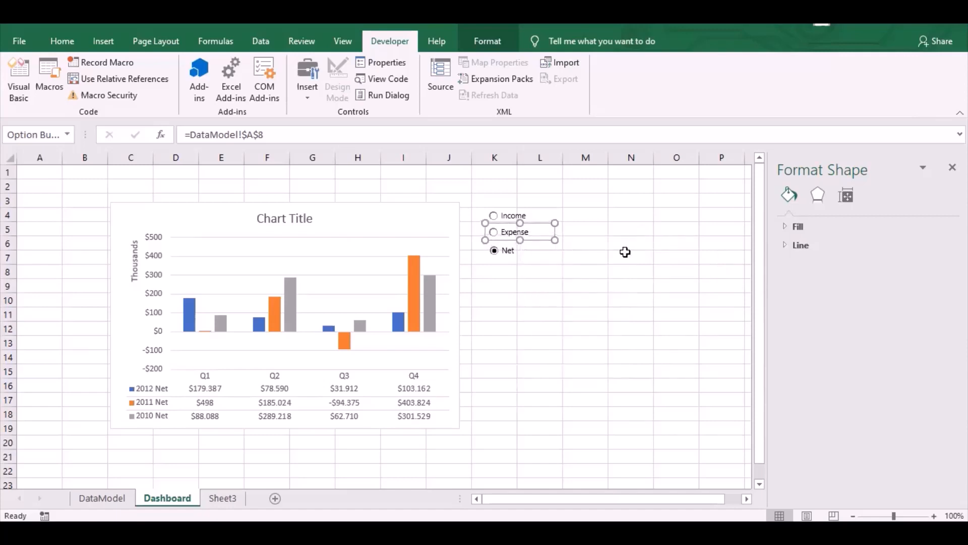
click(628, 271)
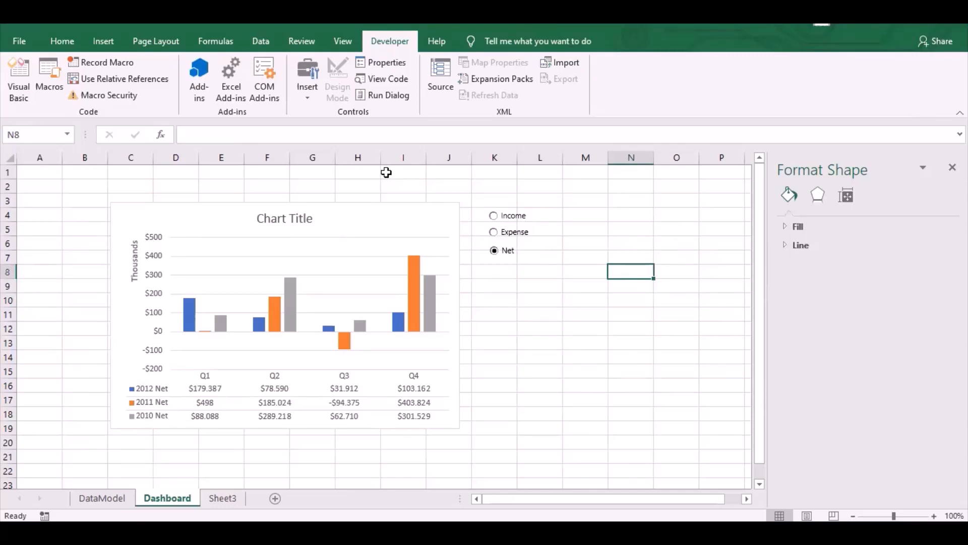
Label the selector cell on the DataModel sheet by entering Value Option Button in A7
click(104, 498)
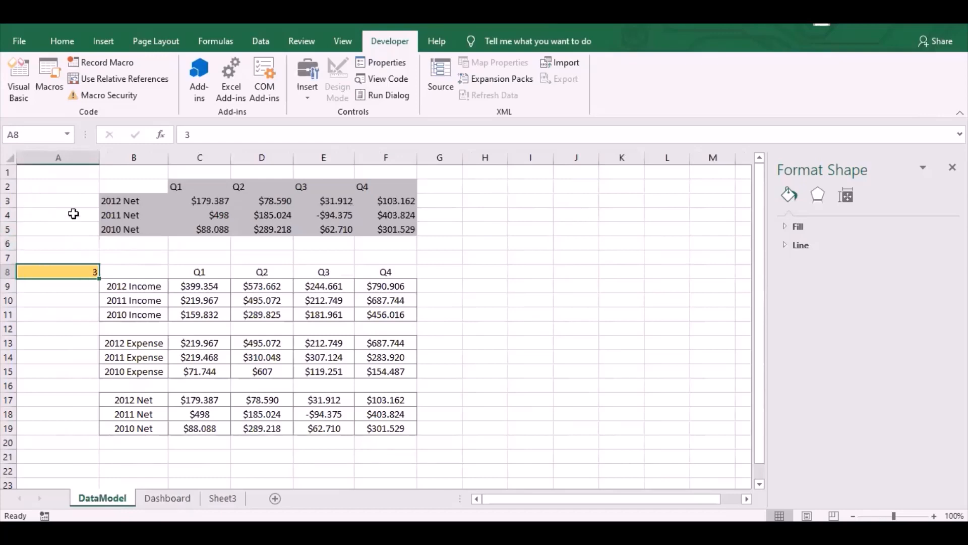
click(48, 215)
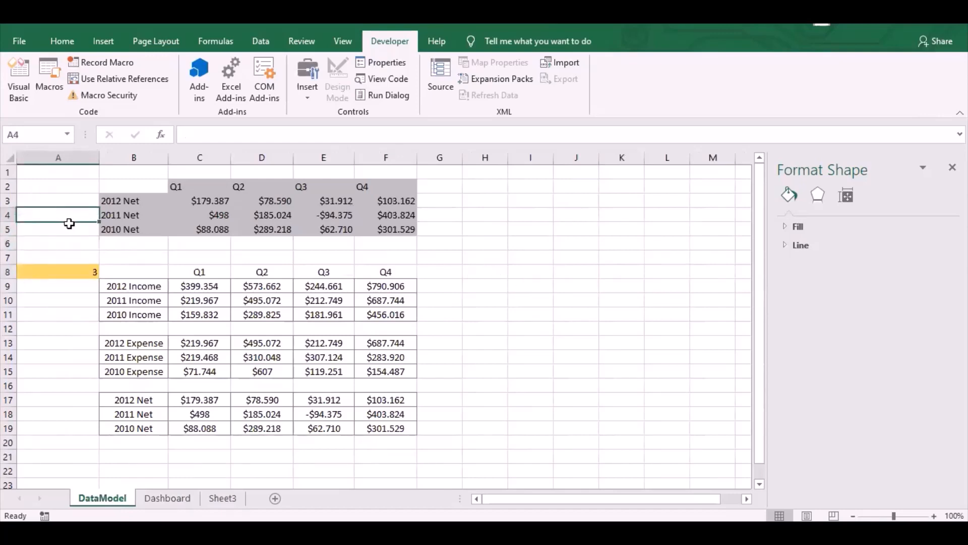
click(82, 272)
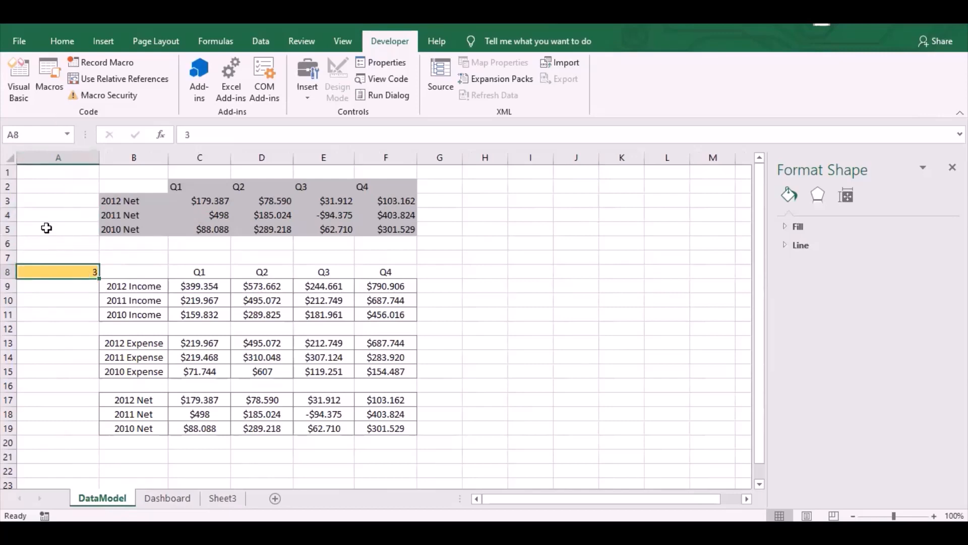
click(55, 212)
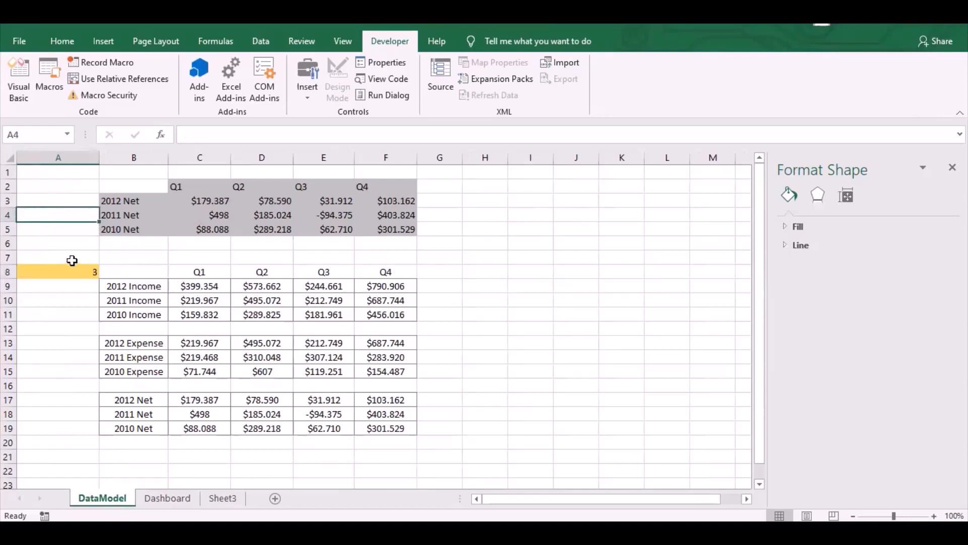
click(30, 260)
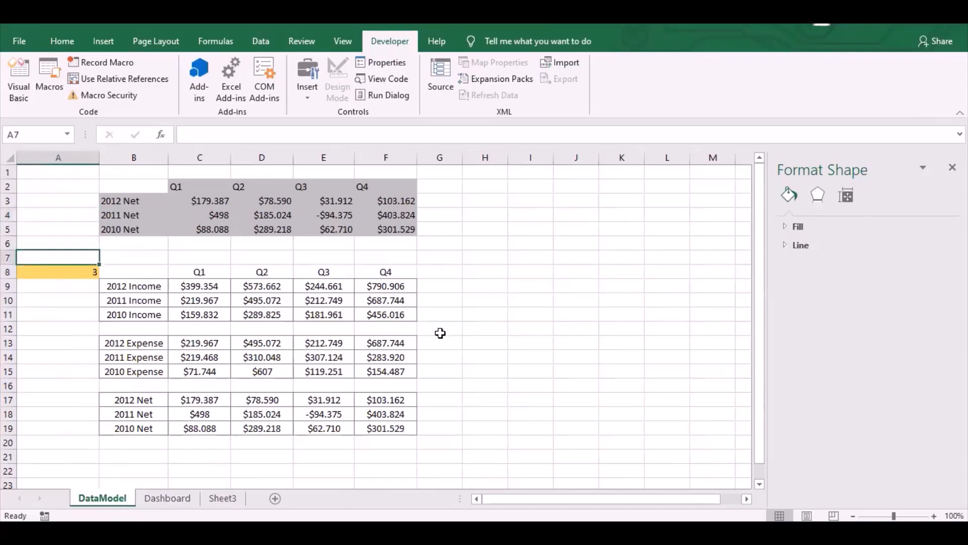
text(Value)
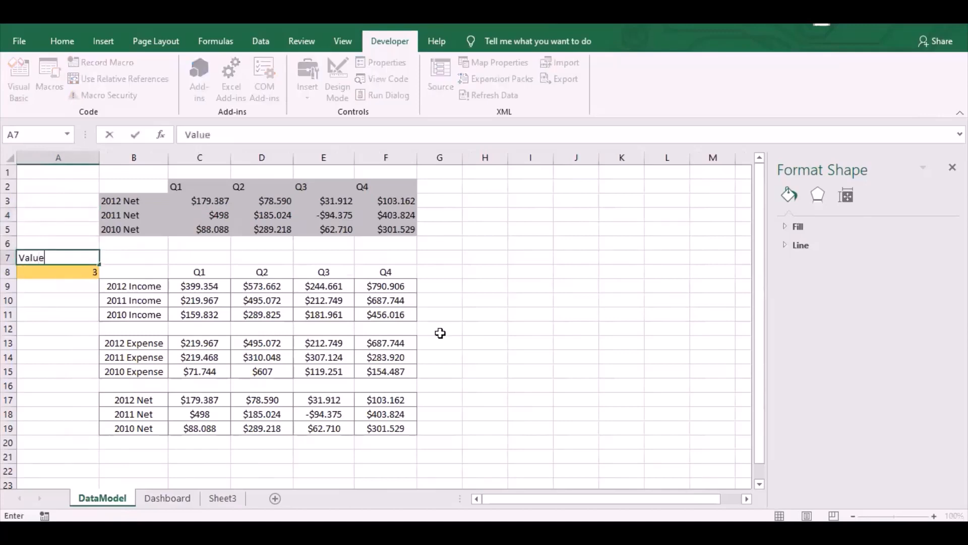
text( Option Button)
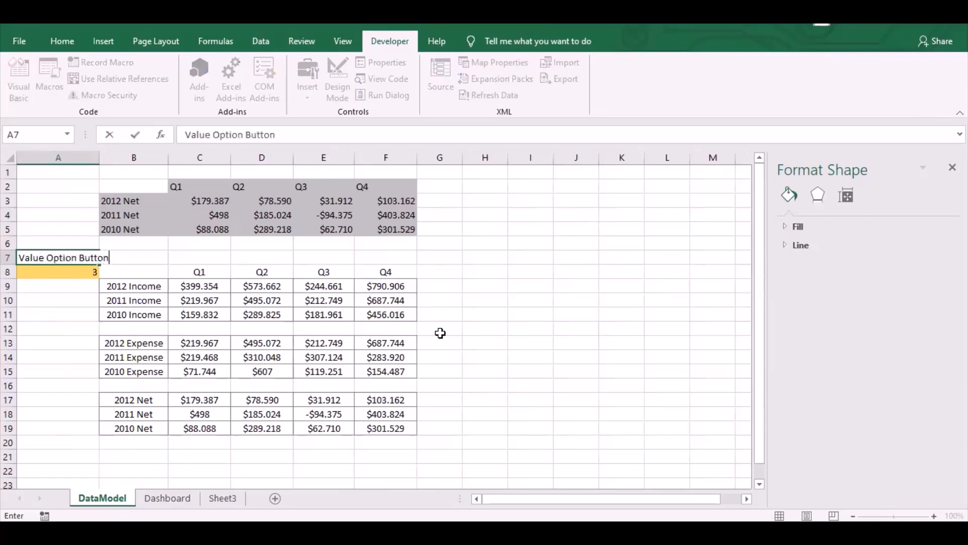
key(Return)
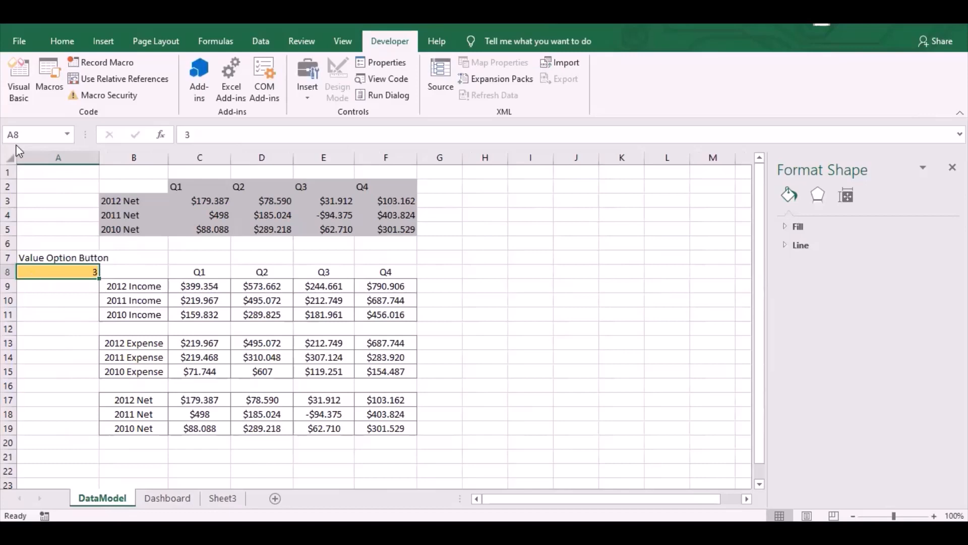
Enter the label Judul: in cell A3 of the DataModel sheet
click(35, 198)
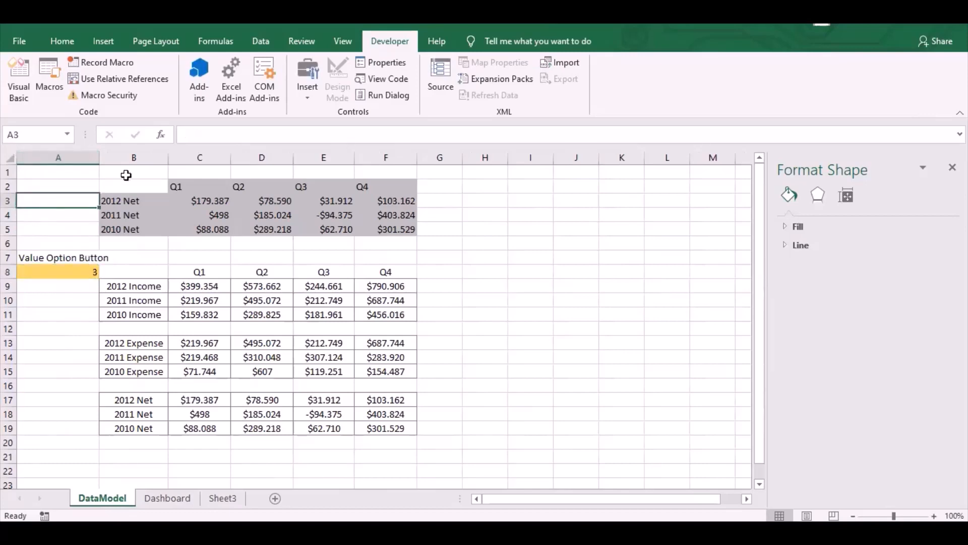
text(Judul:)
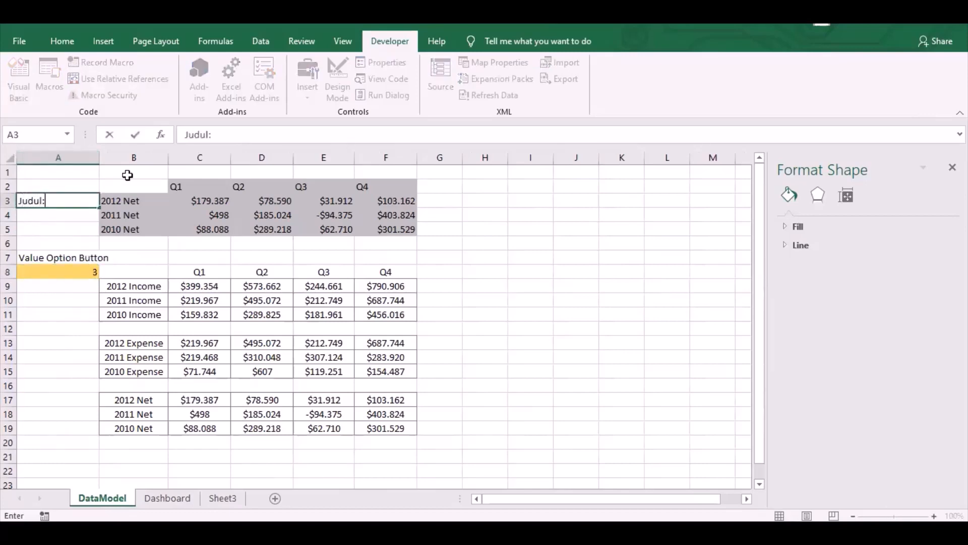
key(Return)
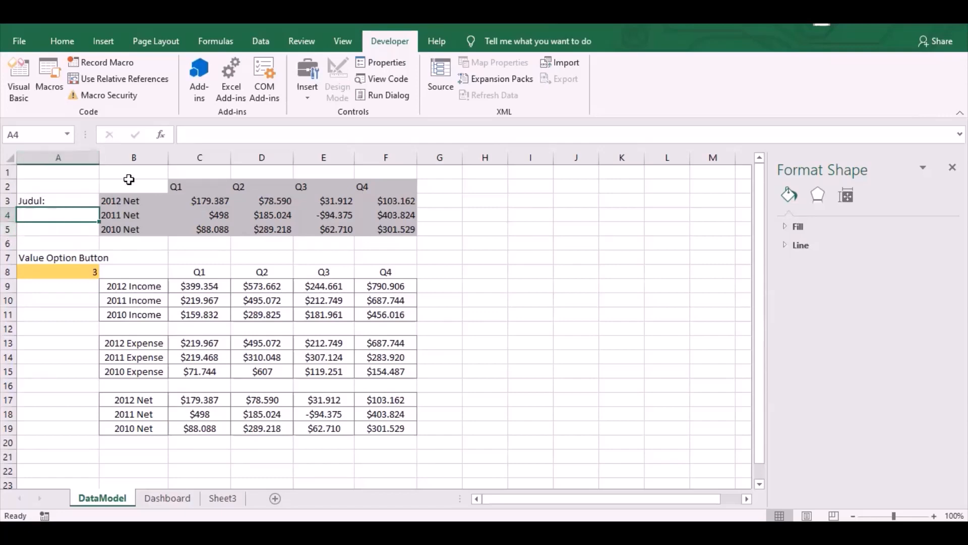
Begin the title formula in DataModel cell A4 with an IF that returns "Income" when $A$8=1
click(207, 134)
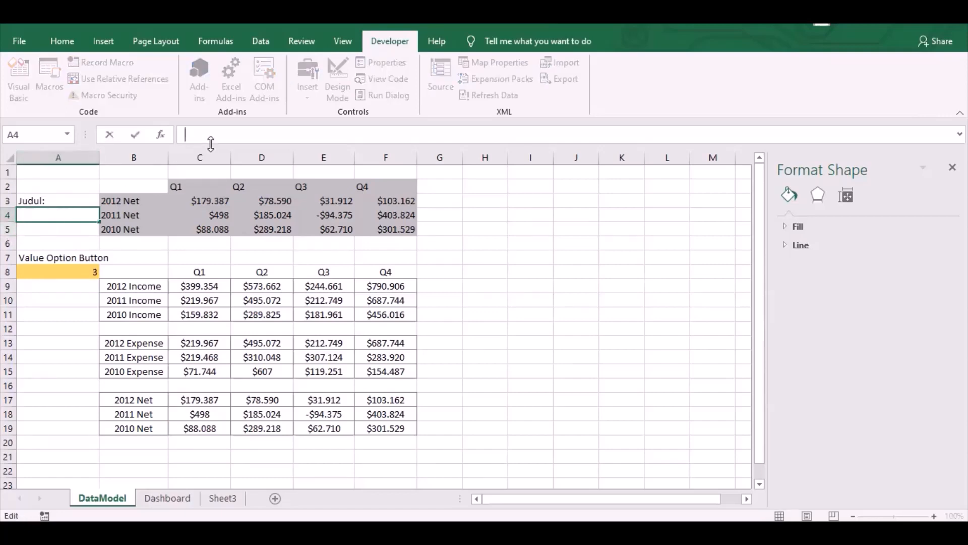
text(=)
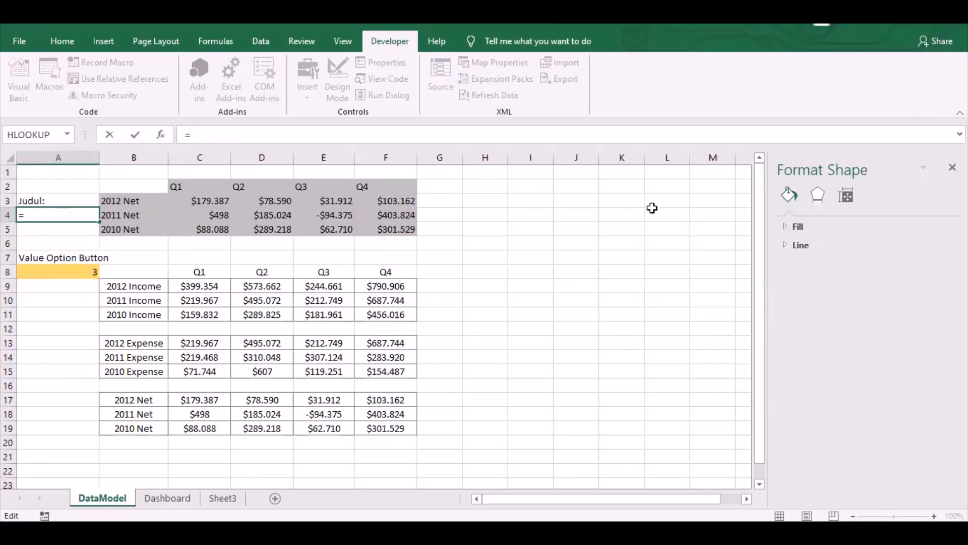
text(IF)
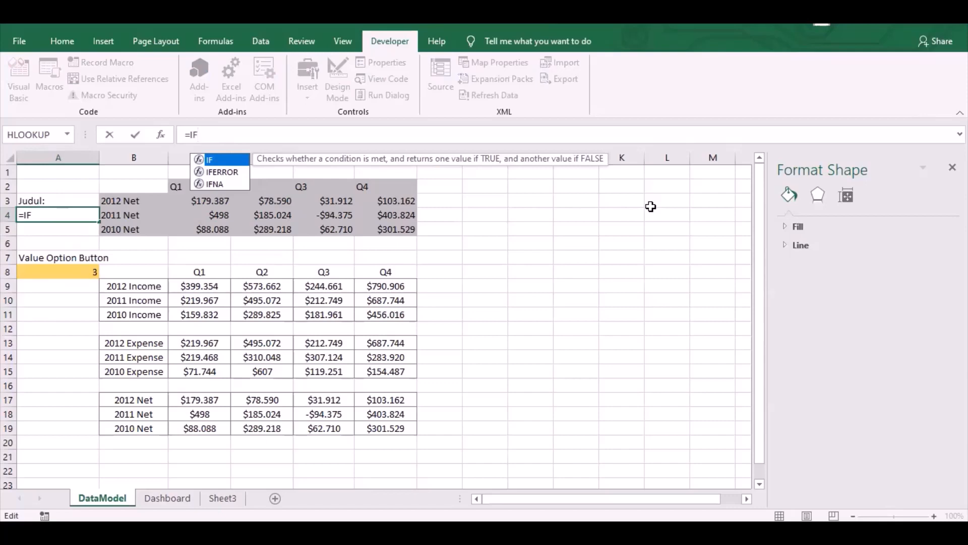
text(()
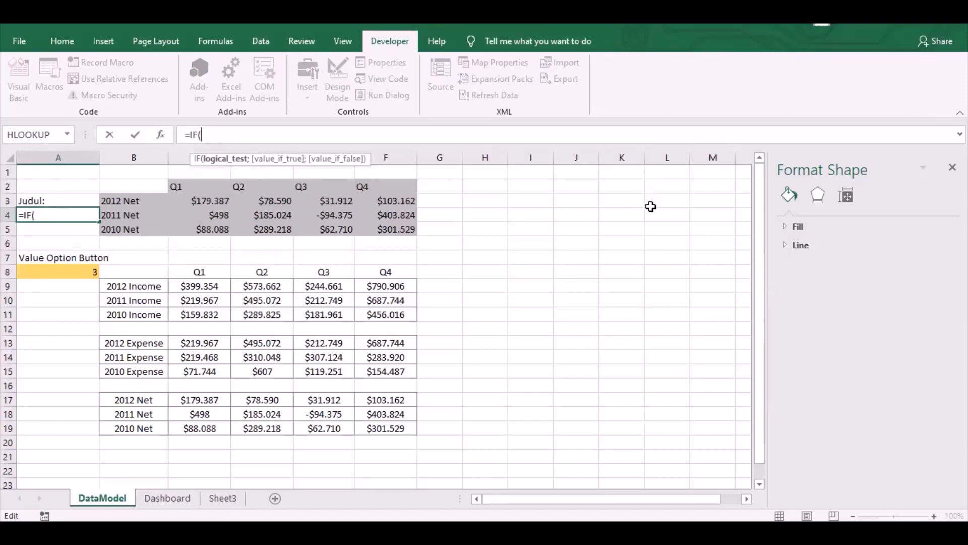
text($A$*)
key(BackSpace)
text(8)
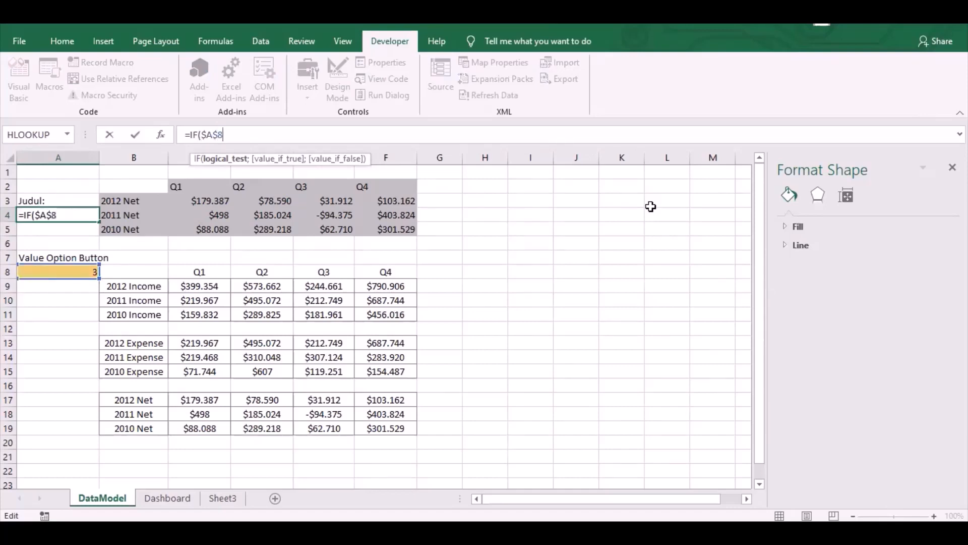
text(=1;)
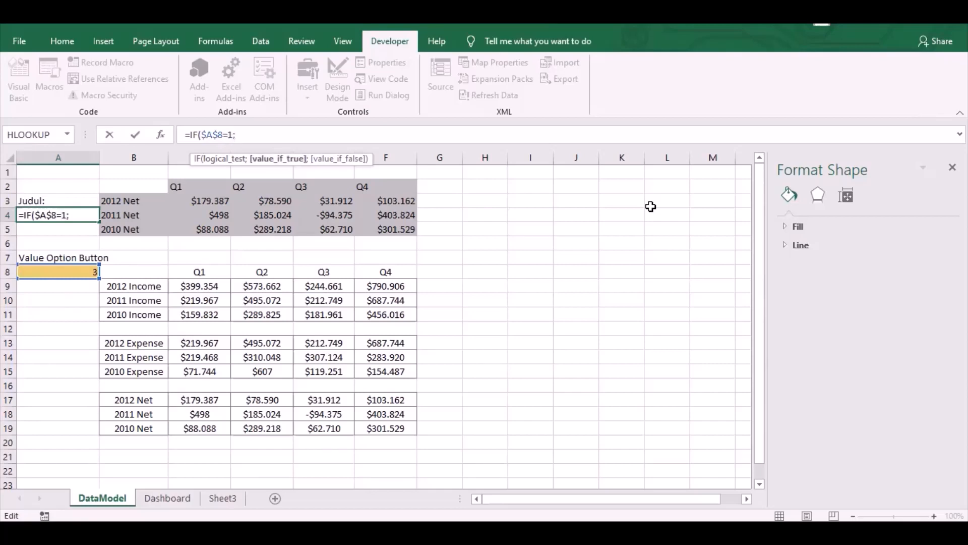
text("Income)
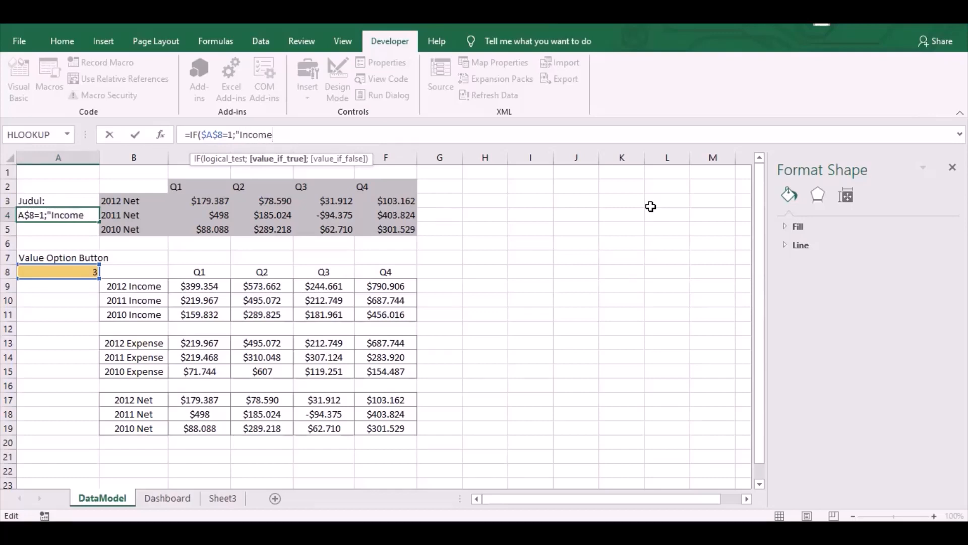
text(";)
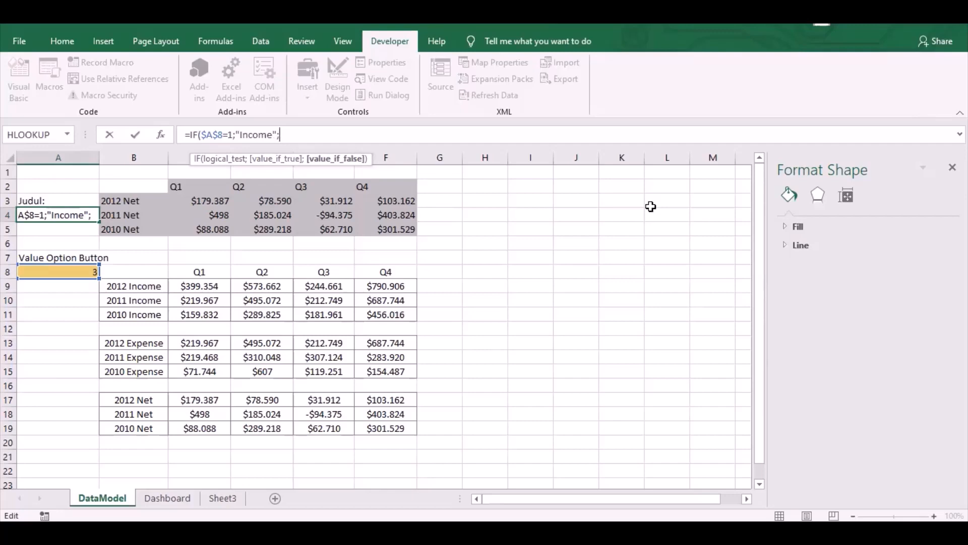
Complete the A4 formula with a nested IF returning "Expense" when $A$8=2 and "Net" otherwise, and submit it
text((IF)
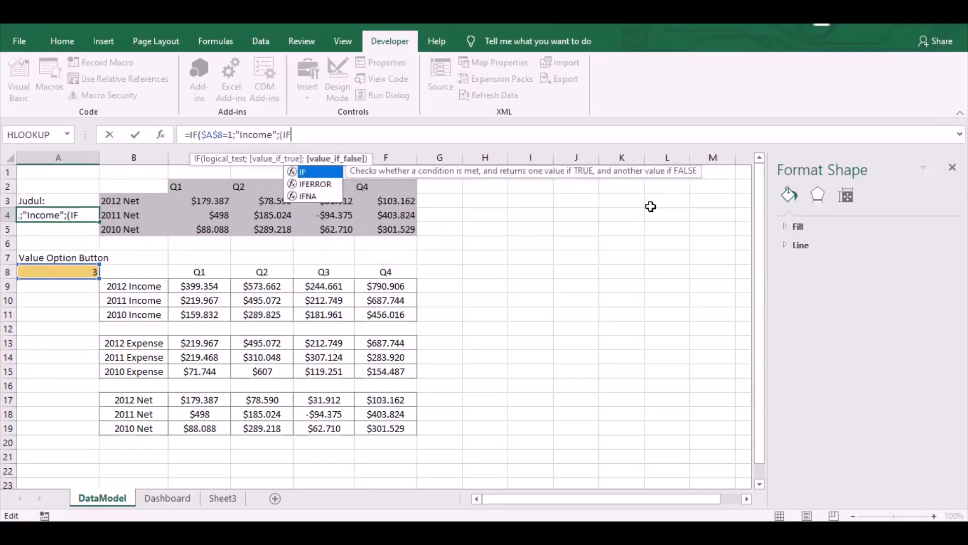
text(()
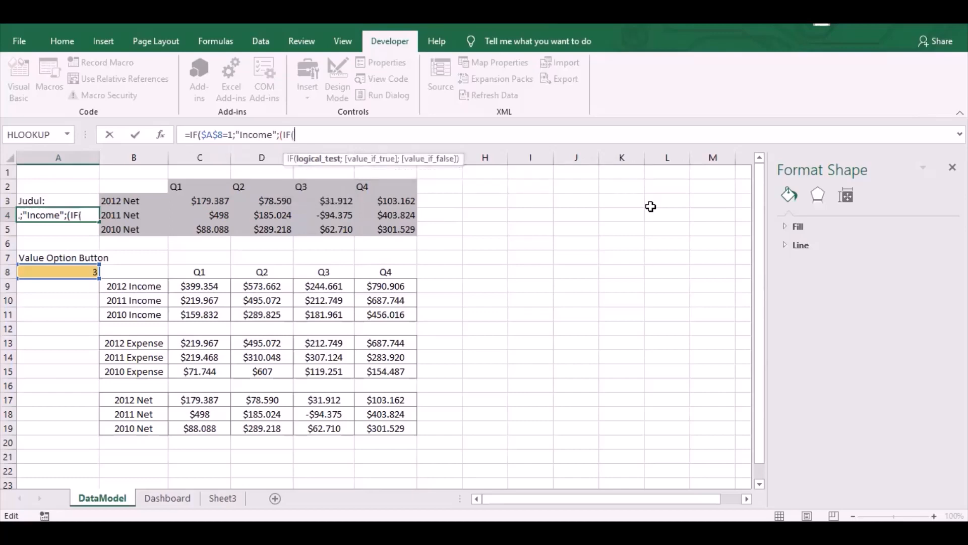
text($A$8=2)
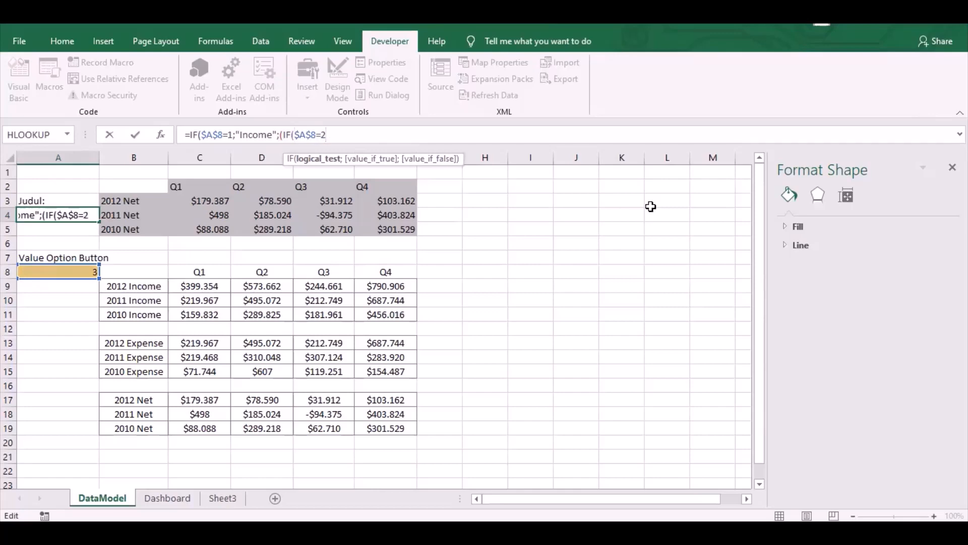
text(,"EX)
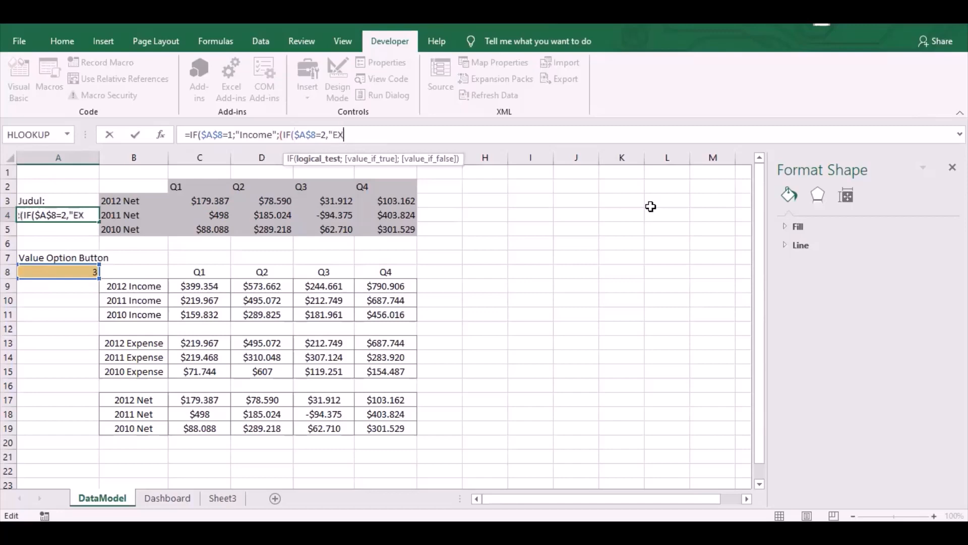
key(BackSpace)
text(xpense)
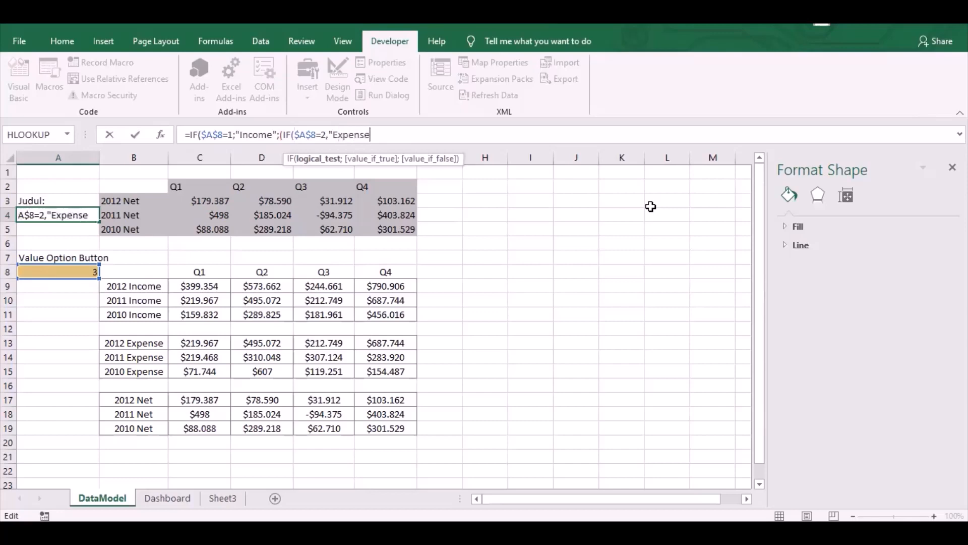
text(";)
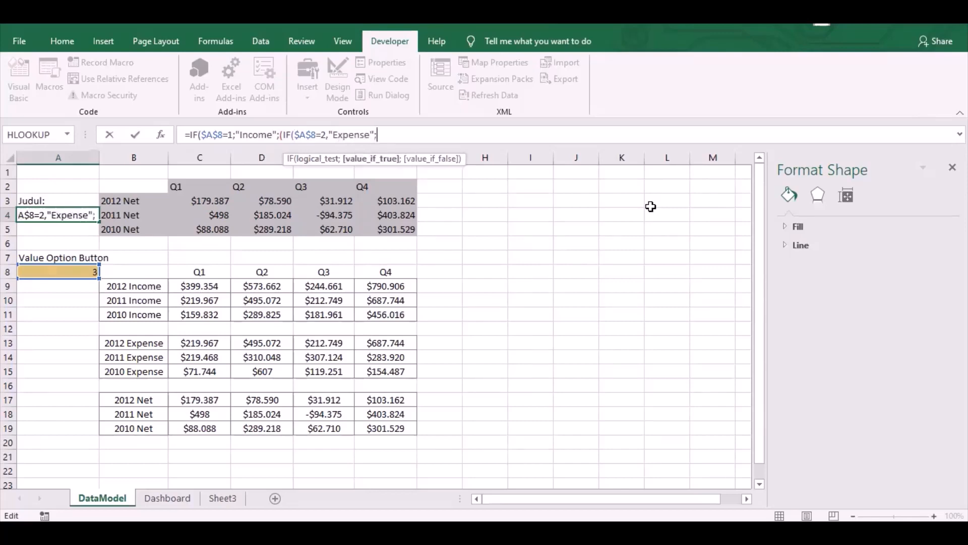
text("Net)
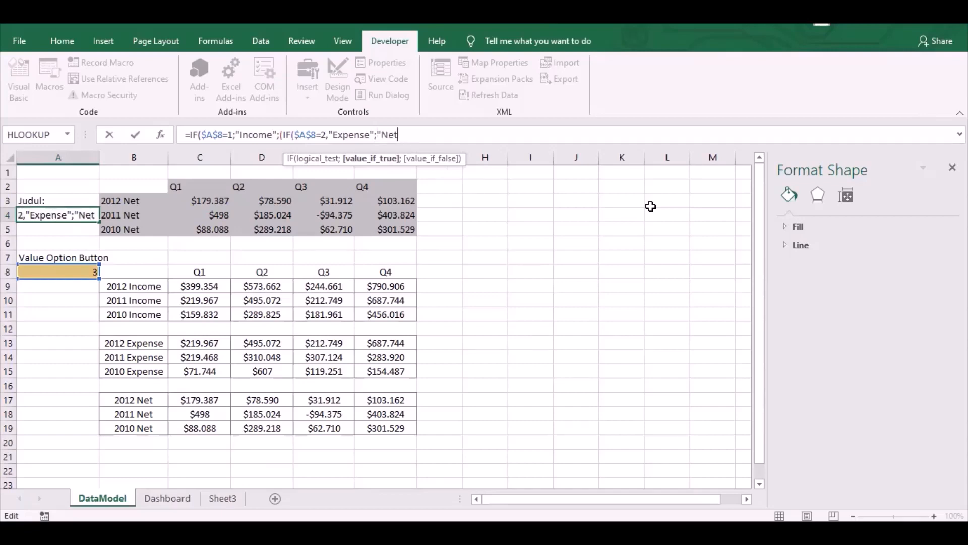
text(")
text())))
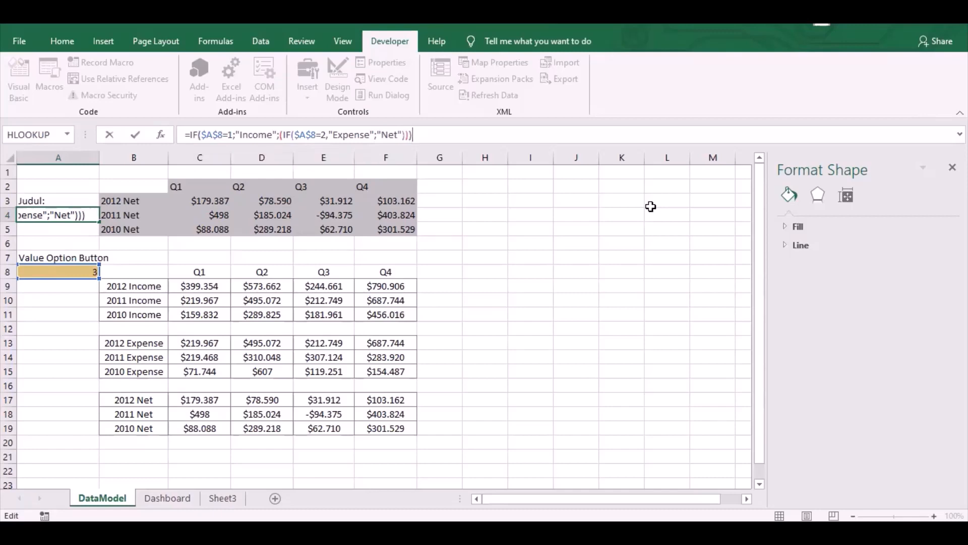
key(Return)
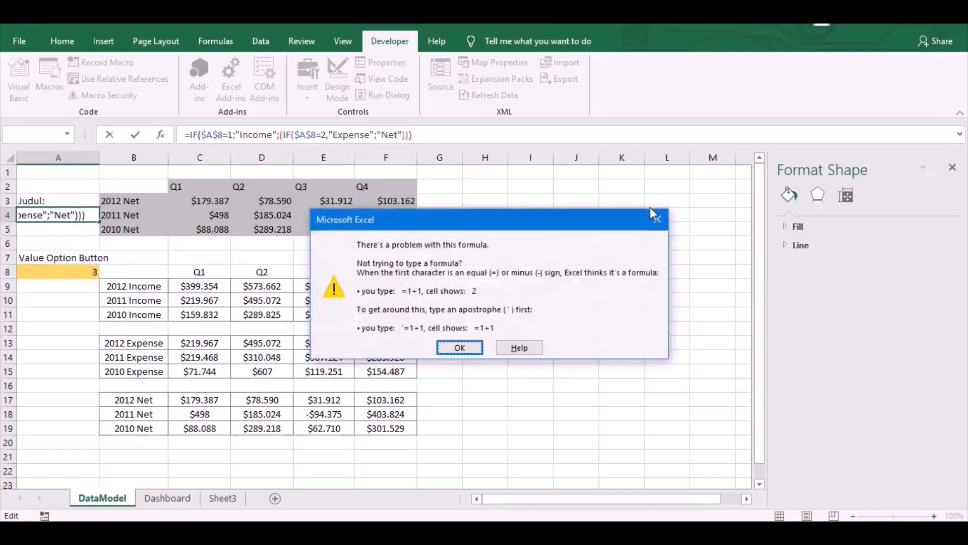
Correct the A4 formula by replacing the comma after $A$8=2 with a semicolon, and enter it
click(454, 349)
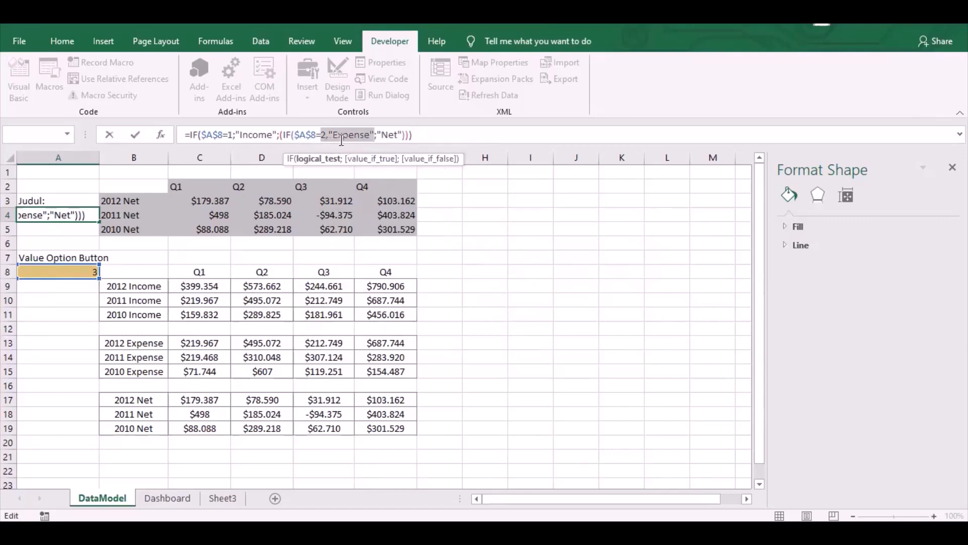
click(327, 135)
key(Delete)
text(;)
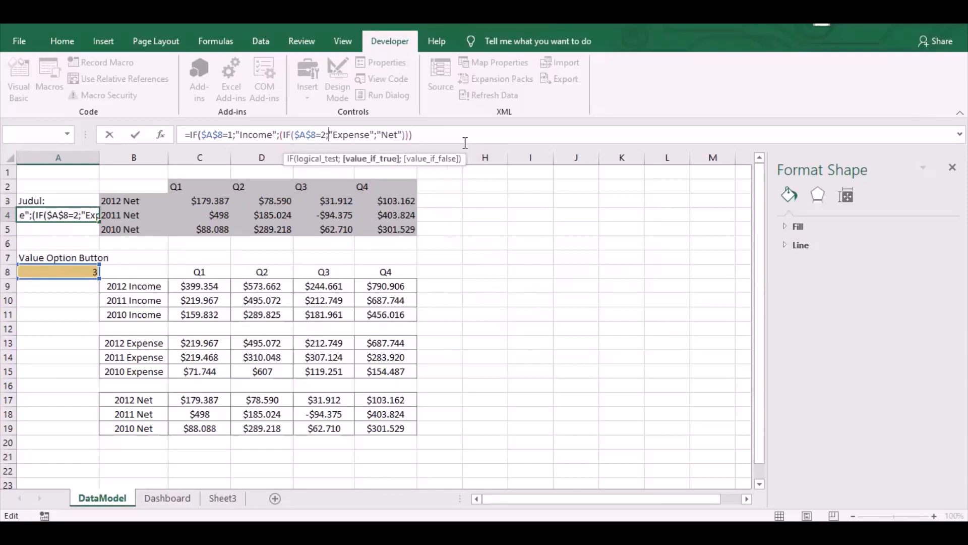
click(459, 138)
key(Return)
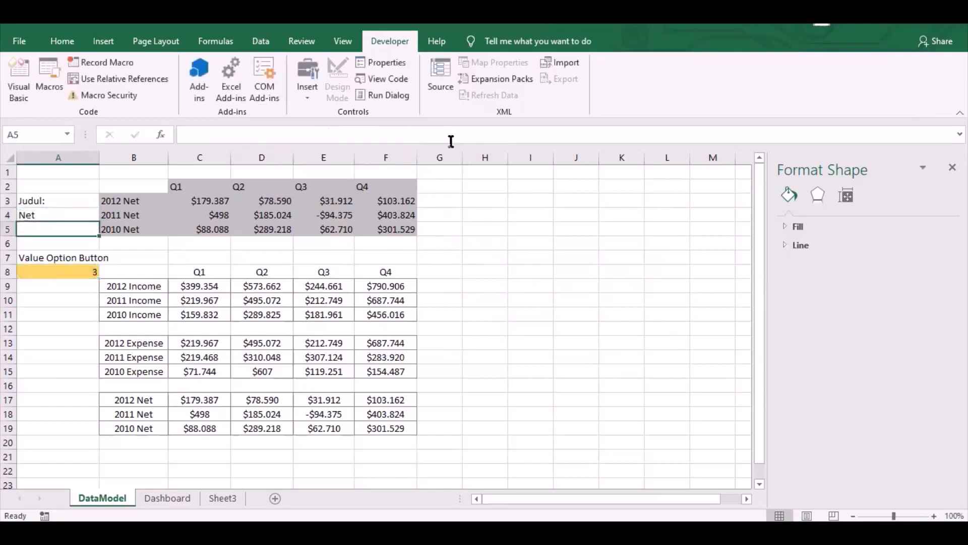
Set the selector cell A8 to 1 and check the title formula's result in A4
click(93, 272)
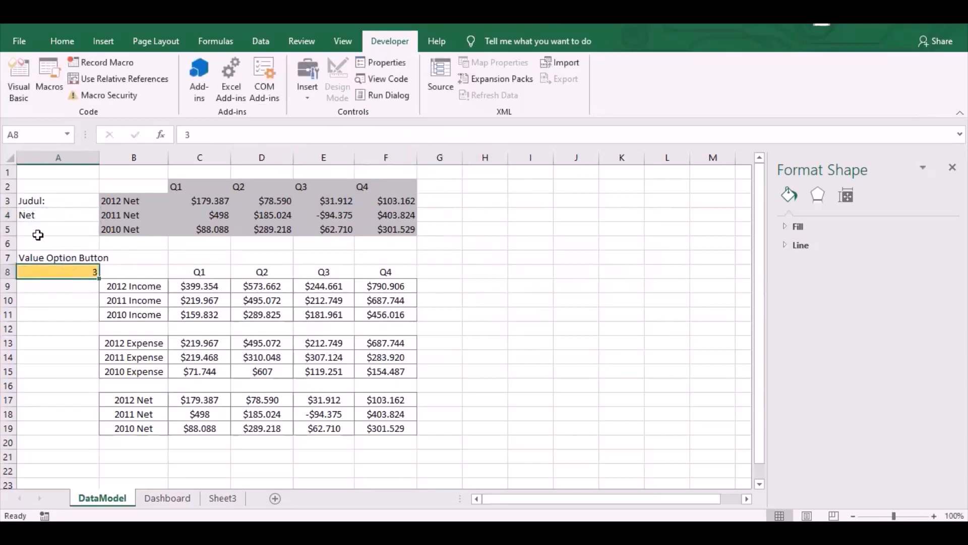
click(36, 217)
click(77, 268)
text(1)
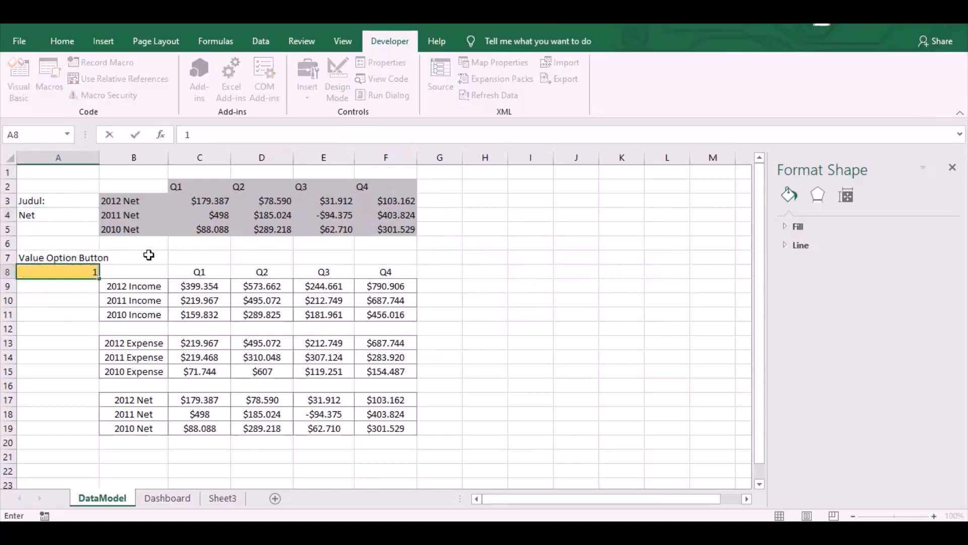
key(Return)
click(21, 216)
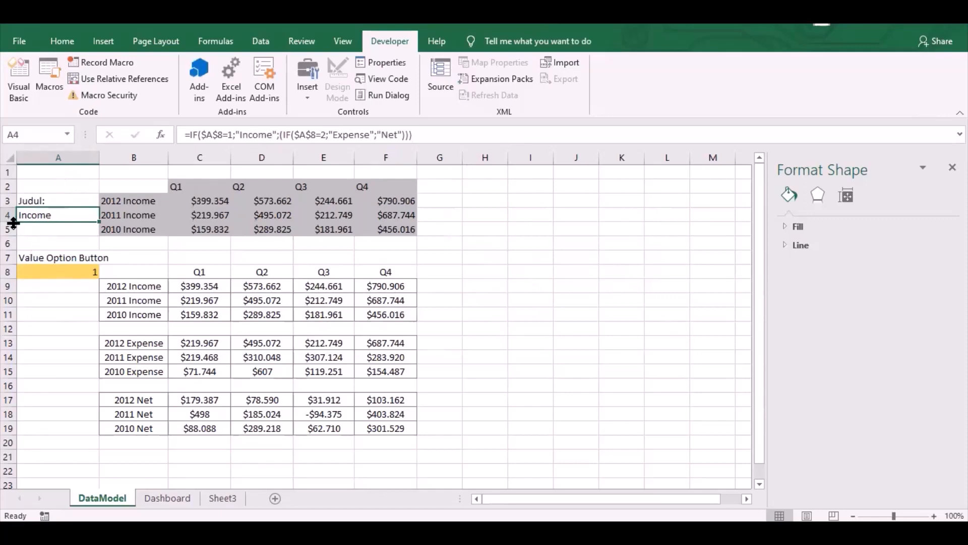
Link the Dashboard chart's title to cell A4 of the DataModel sheet with the formula =DataModel!A4
click(161, 500)
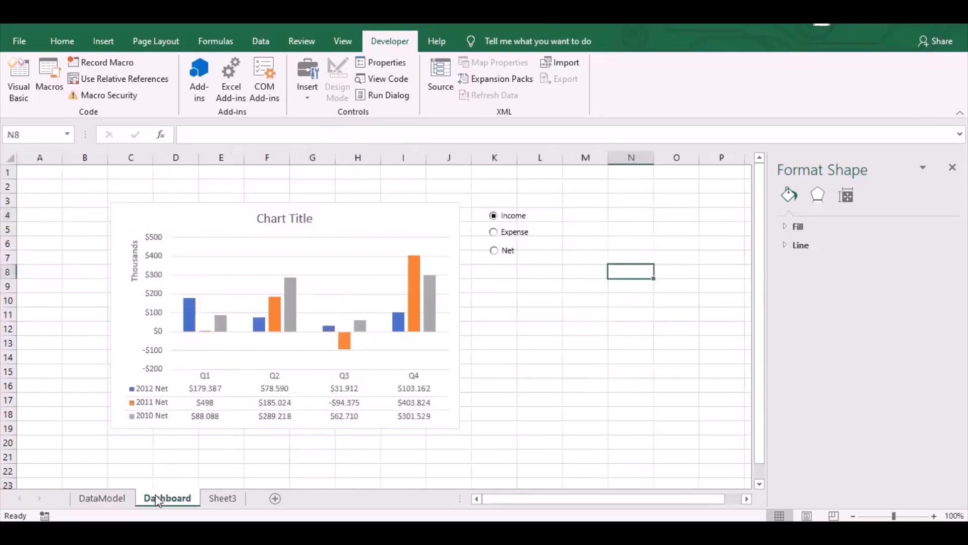
click(269, 223)
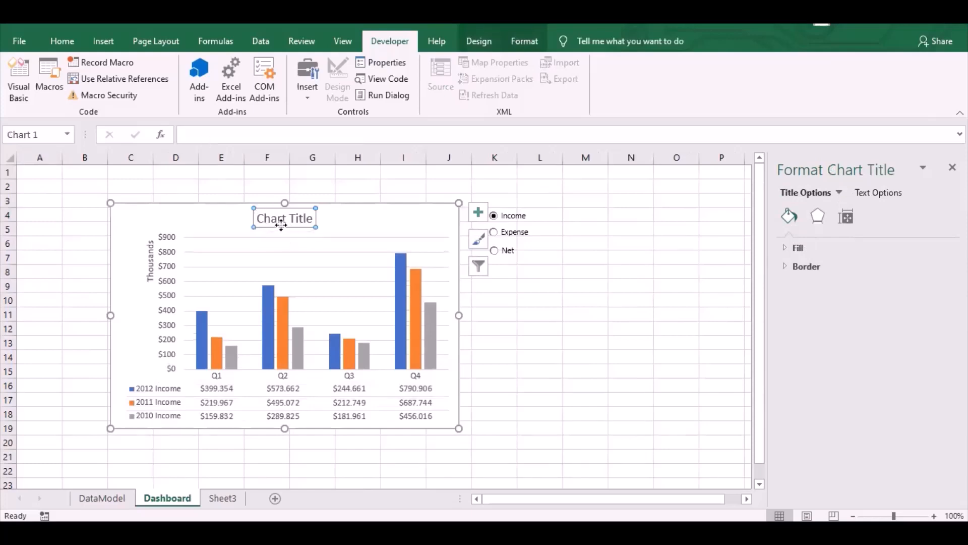
click(207, 135)
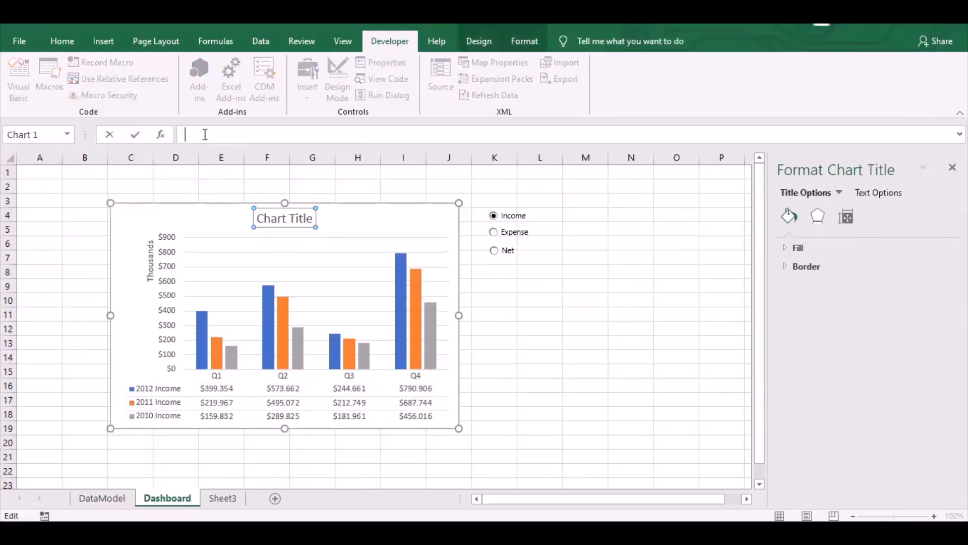
text(=)
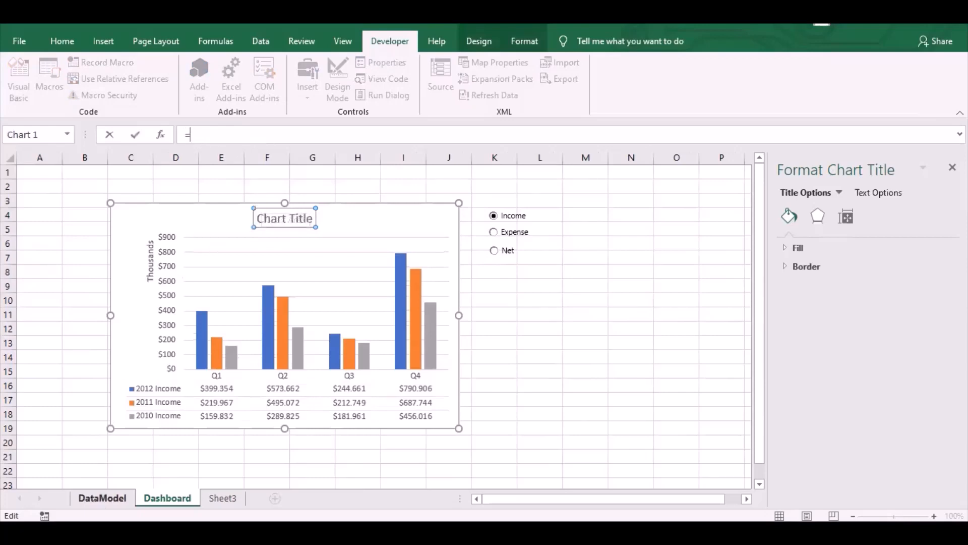
click(103, 497)
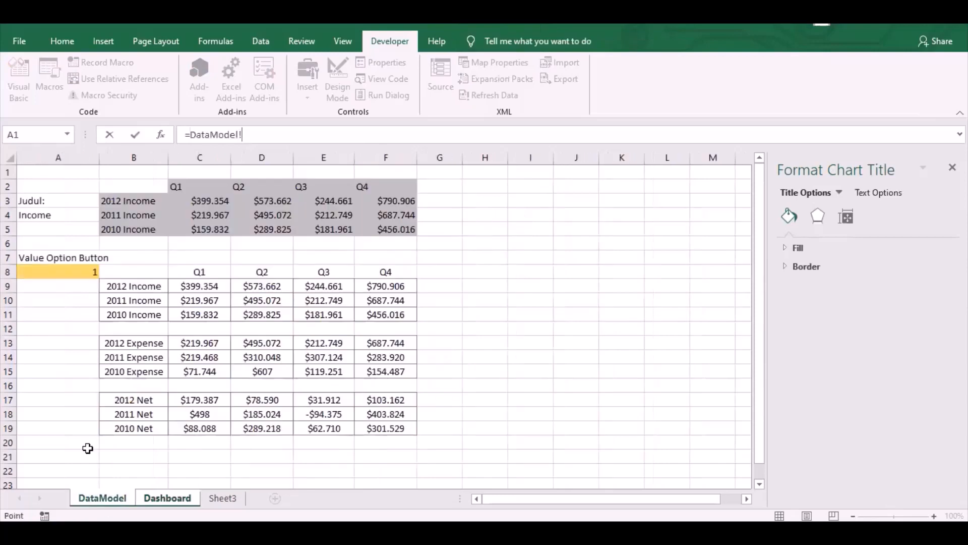
click(27, 216)
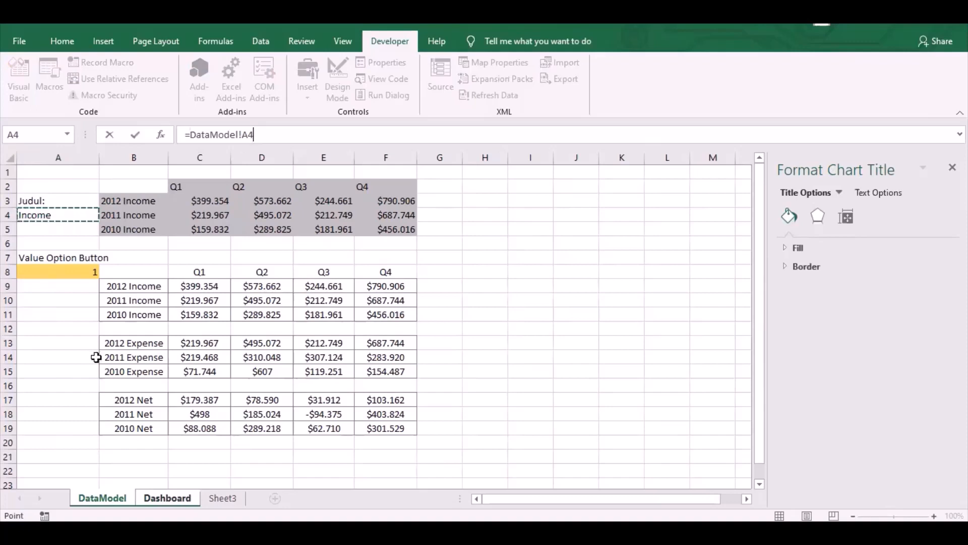
key(Return)
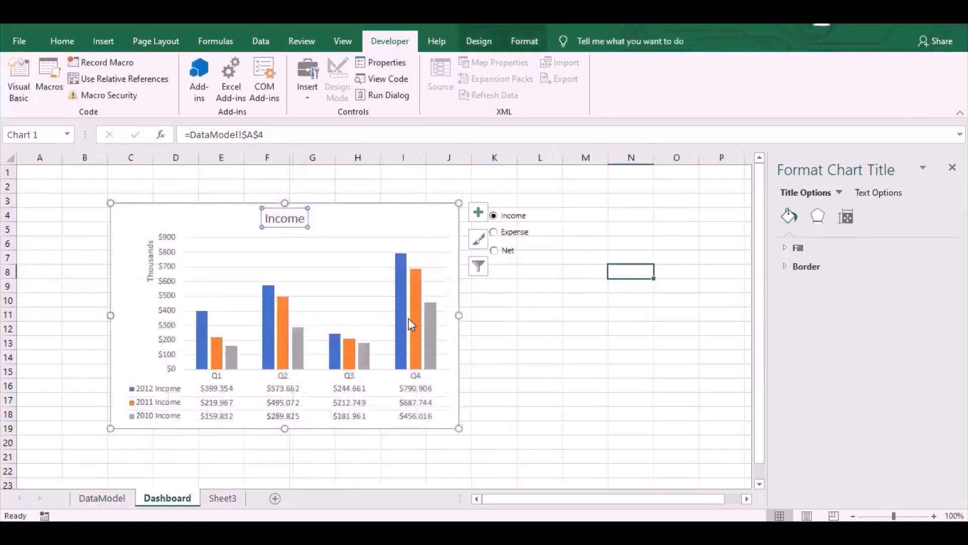
Test the linked chart title by choosing the Expense option button and the Net option button
click(528, 381)
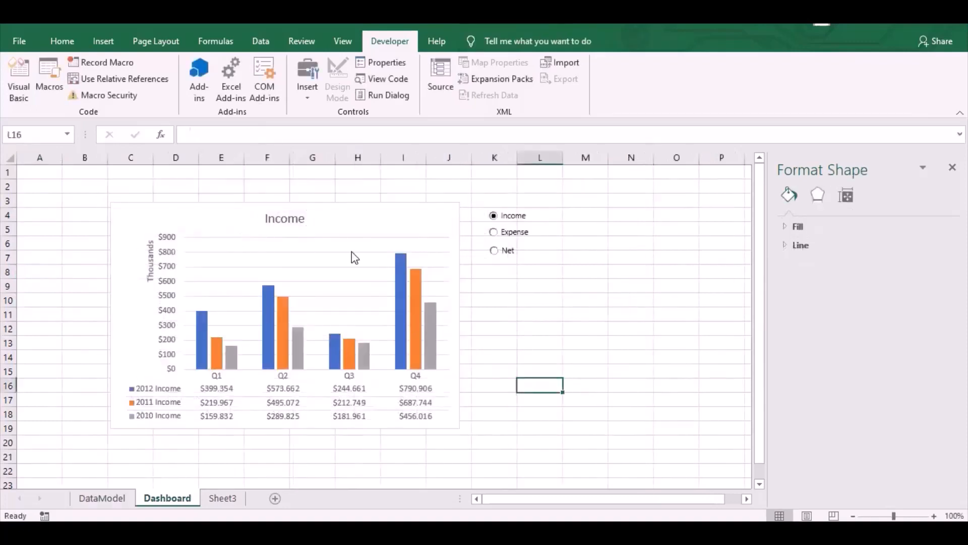
click(495, 232)
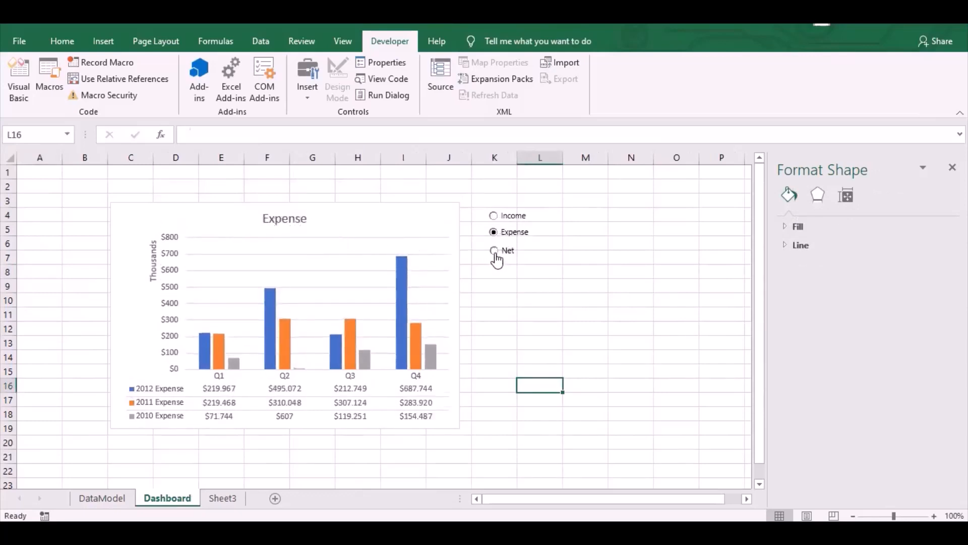
click(495, 251)
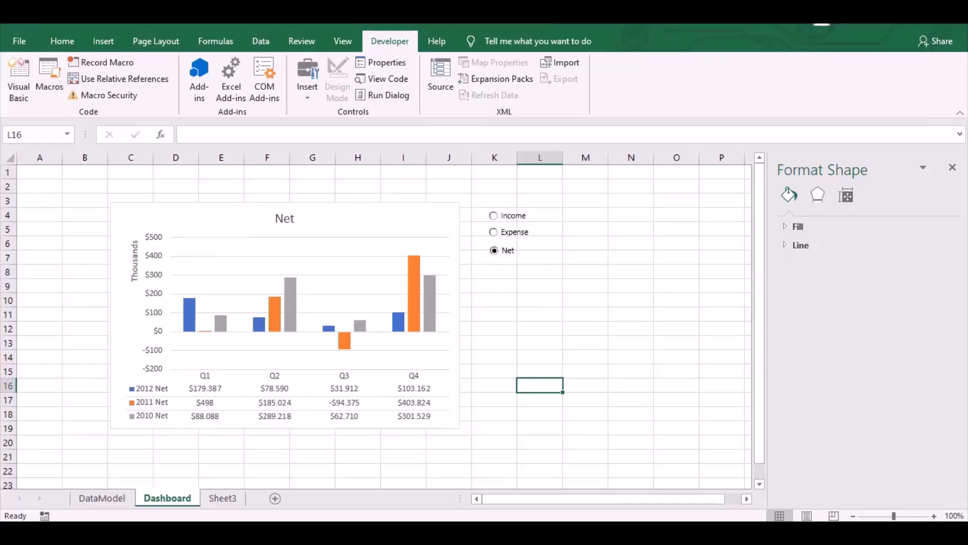
Hide the gridlines on the Dashboard sheet
click(10, 158)
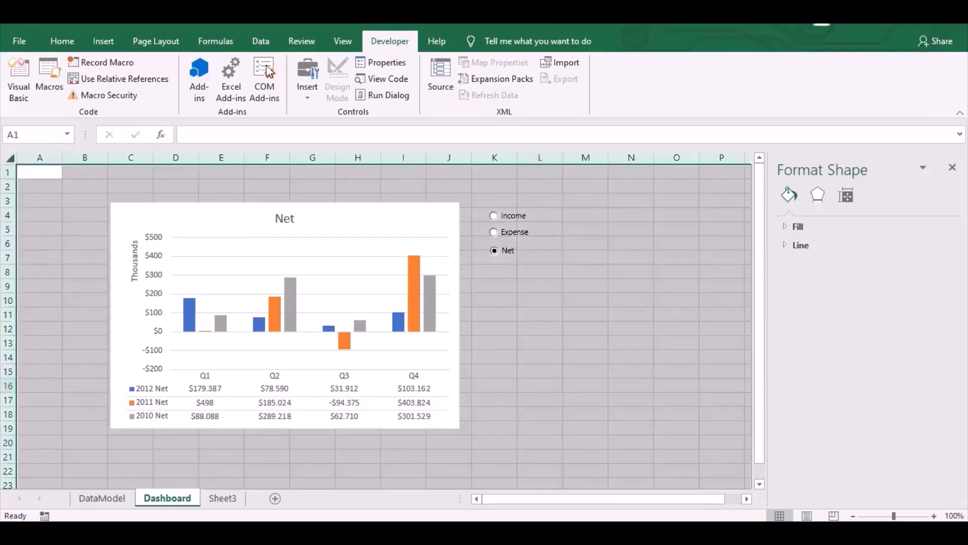
click(341, 42)
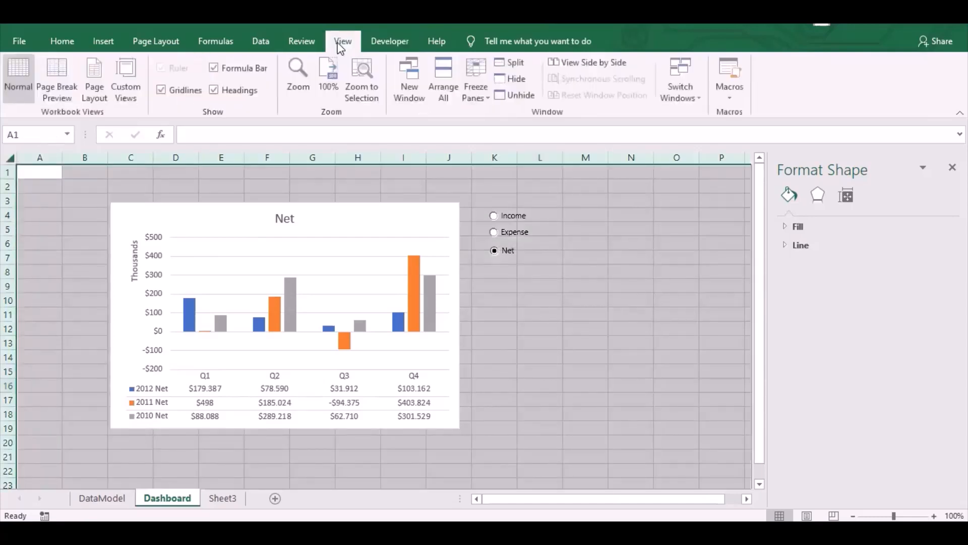
click(161, 90)
click(618, 369)
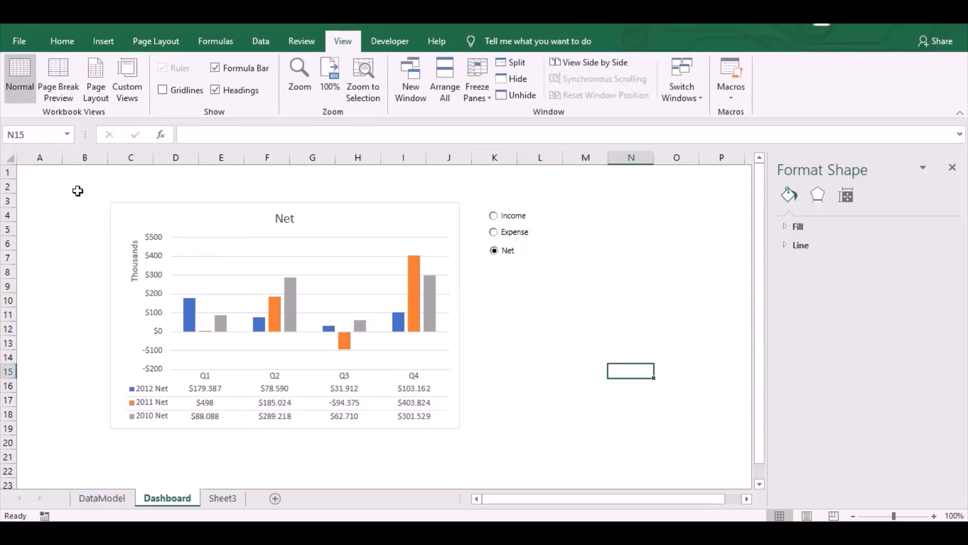
Fill the range B2:K19 behind the chart with orange, and replace that fill with light grey
drag(77, 190, 548, 440)
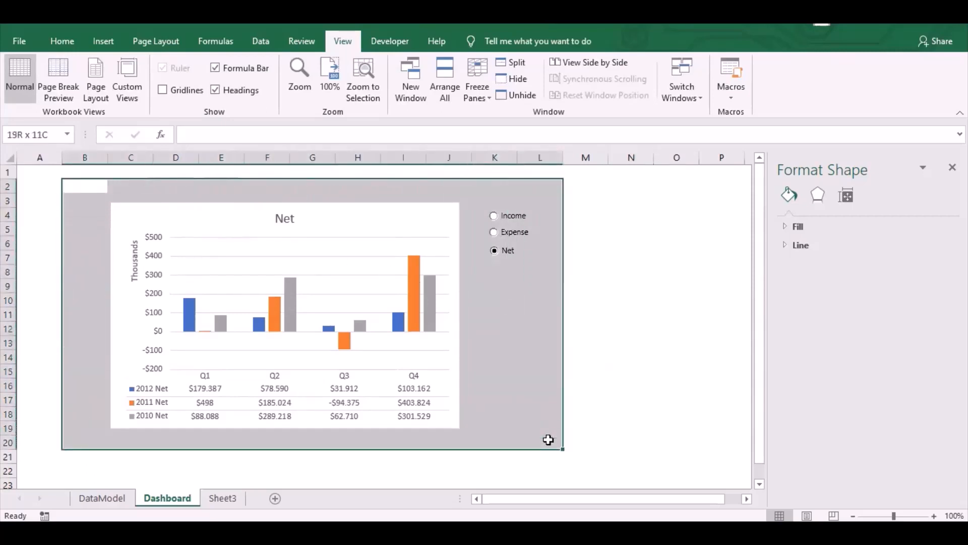
drag(548, 440, 508, 434)
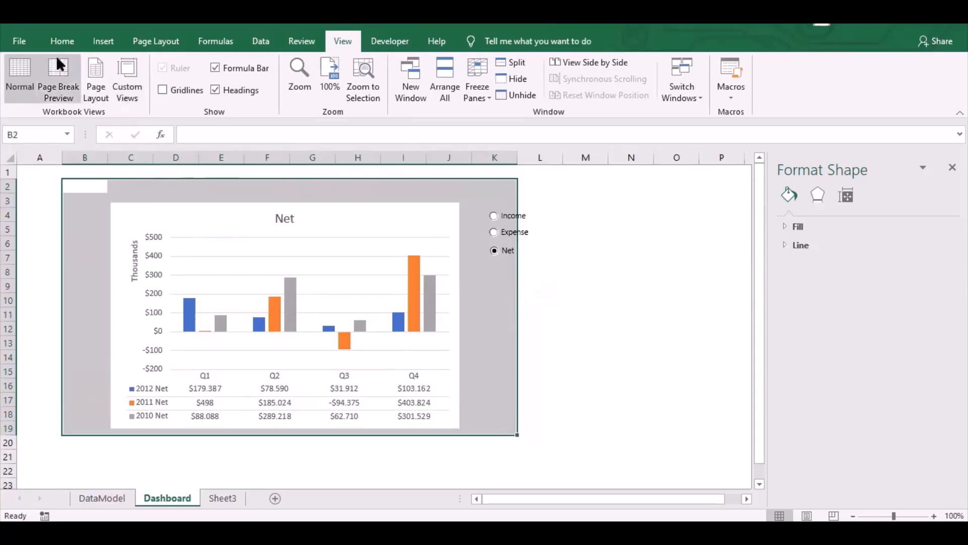
click(57, 43)
click(180, 91)
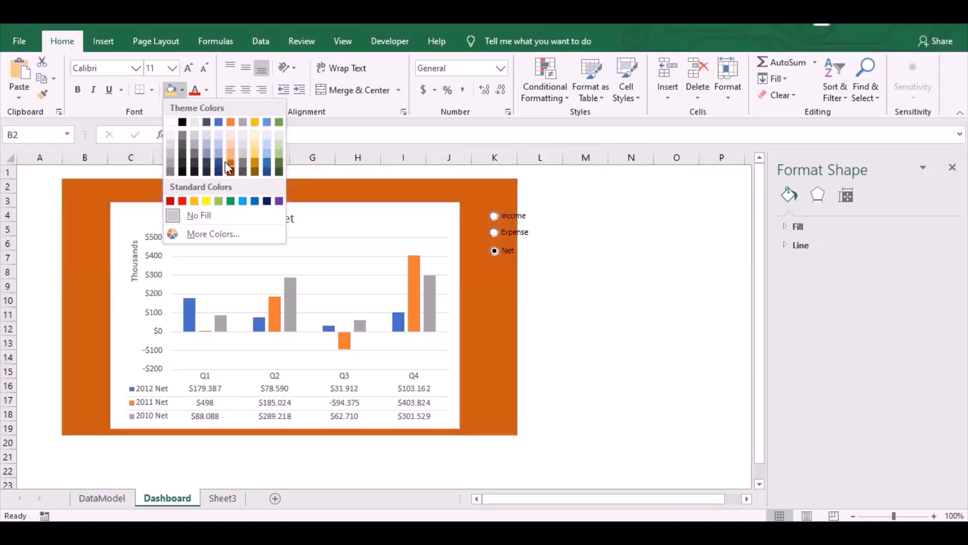
click(231, 122)
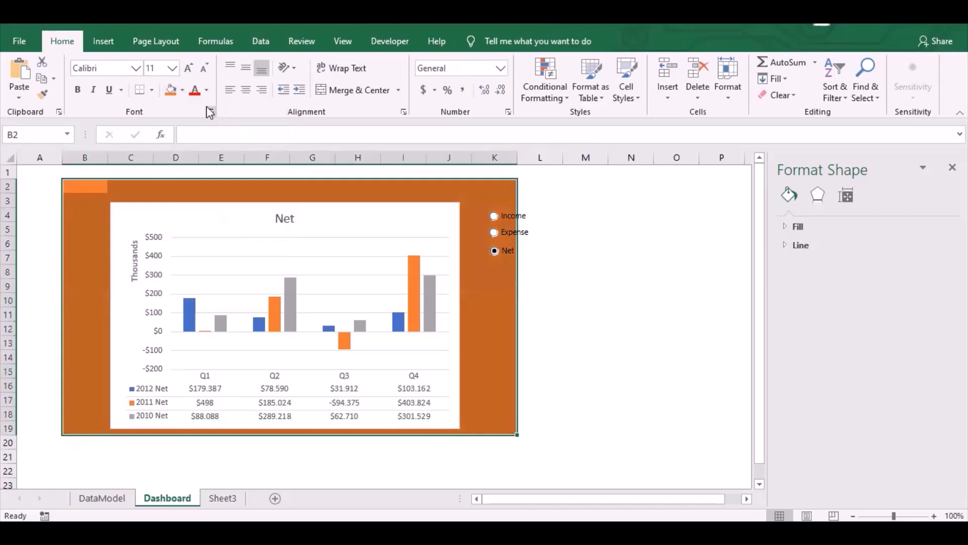
click(178, 90)
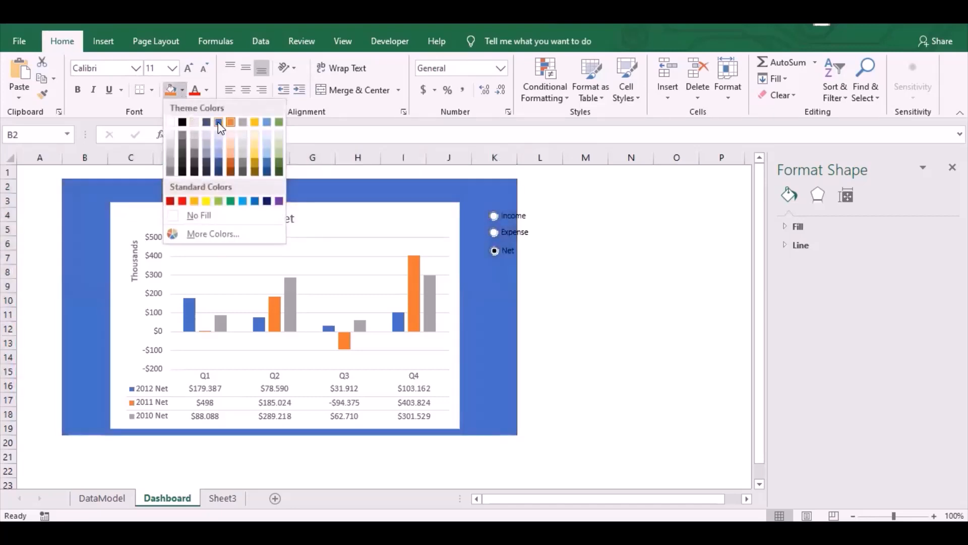
click(167, 153)
click(579, 263)
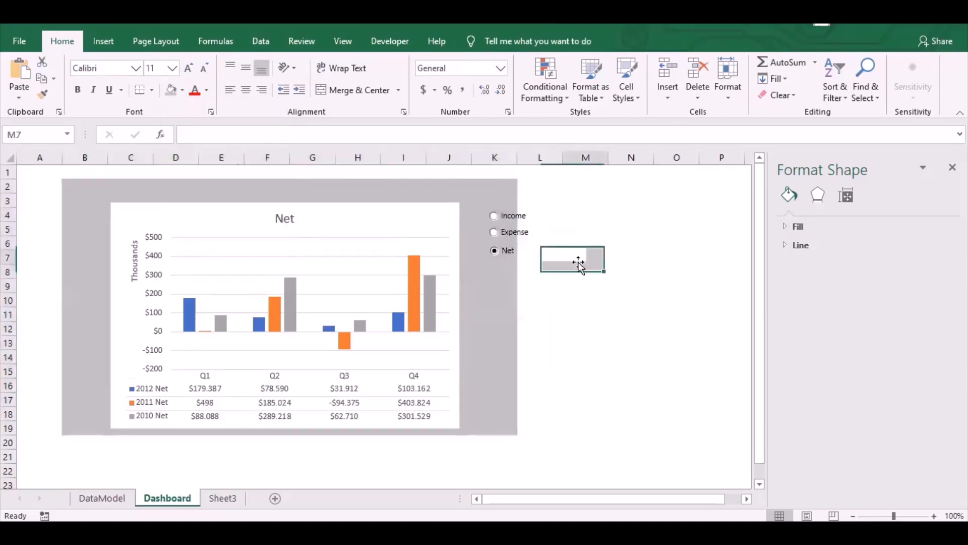
Move the chart slightly up and to the left within the grey area, making room for the option buttons
click(302, 211)
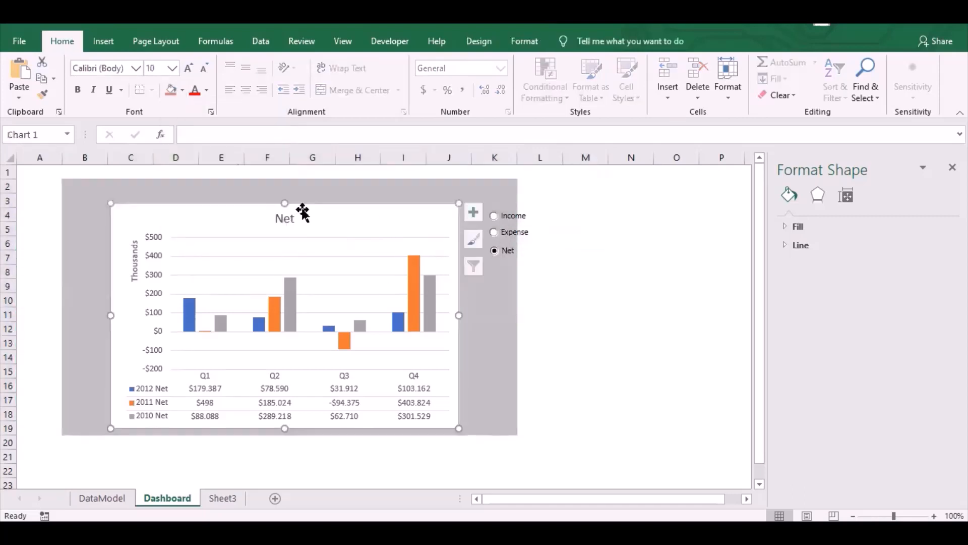
drag(327, 211, 297, 203)
Select the Income, Expense and Net option buttons together and move them into the grey area beside the chart
drag(573, 281, 480, 201)
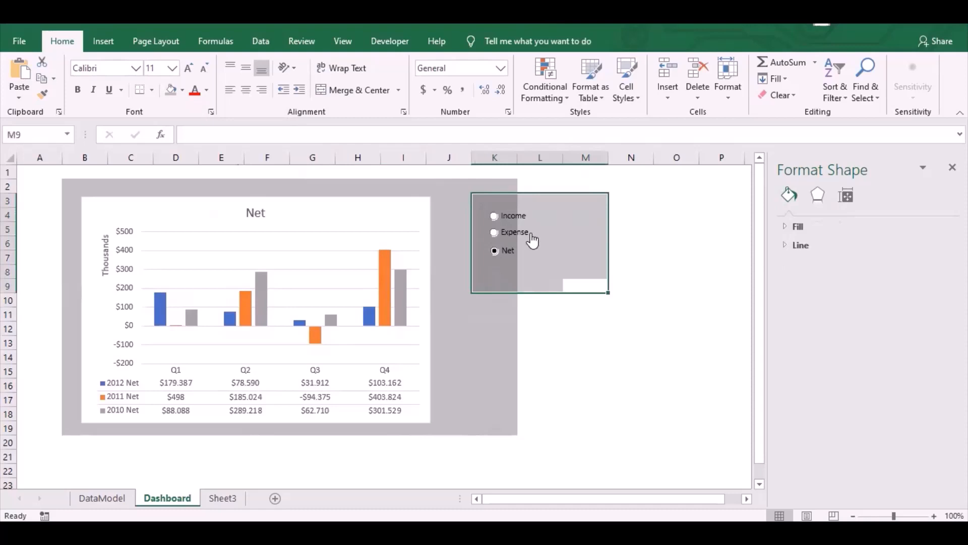
click(635, 268)
right_click(514, 217)
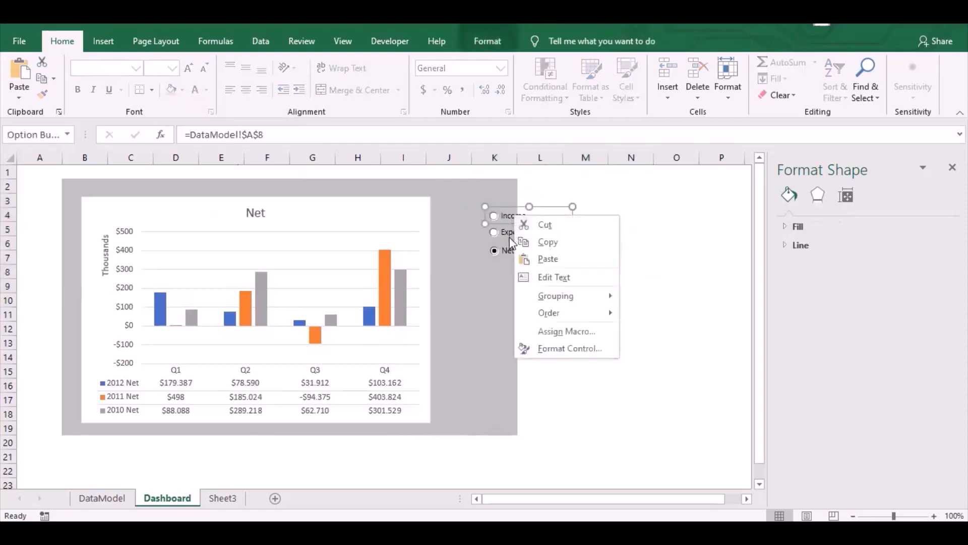
click(501, 251)
right_click(500, 252)
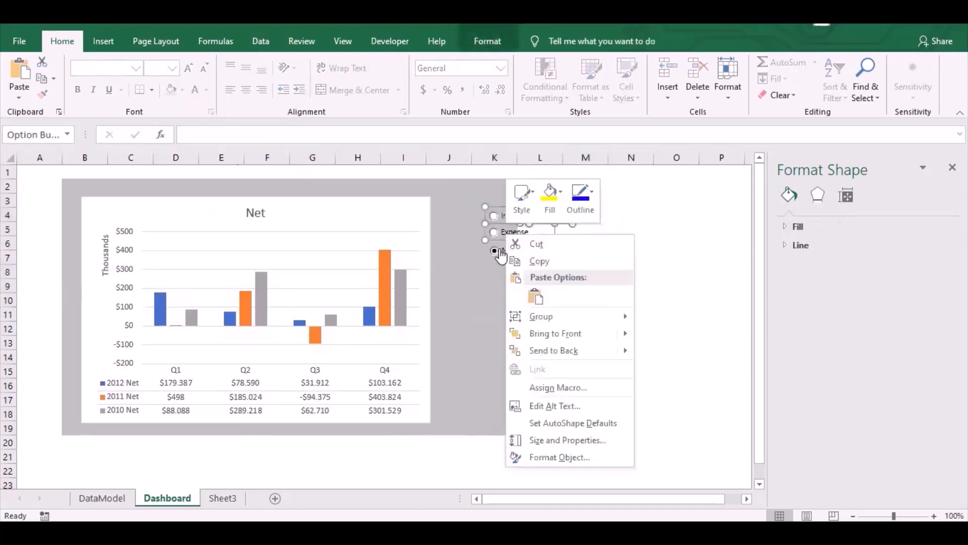
ctrl+right_click(500, 248)
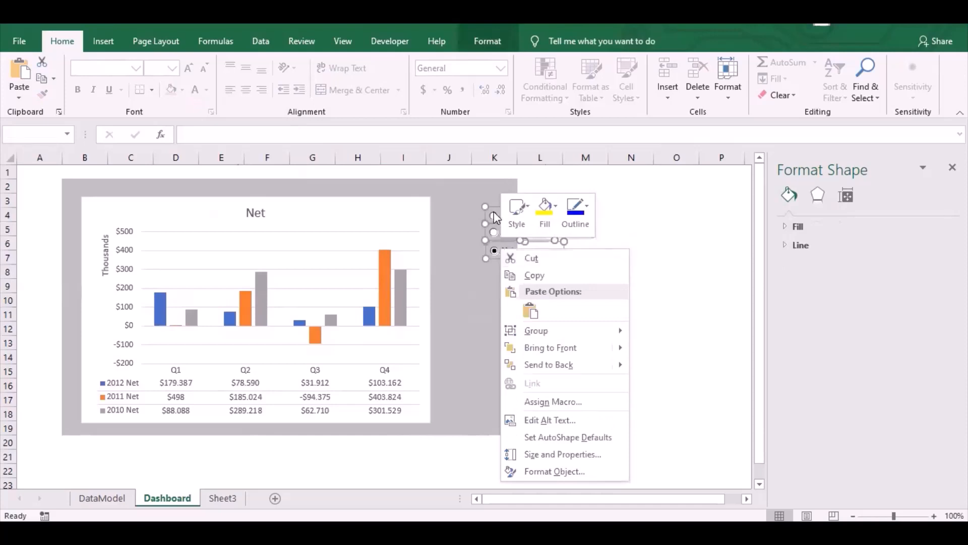
key(Escape)
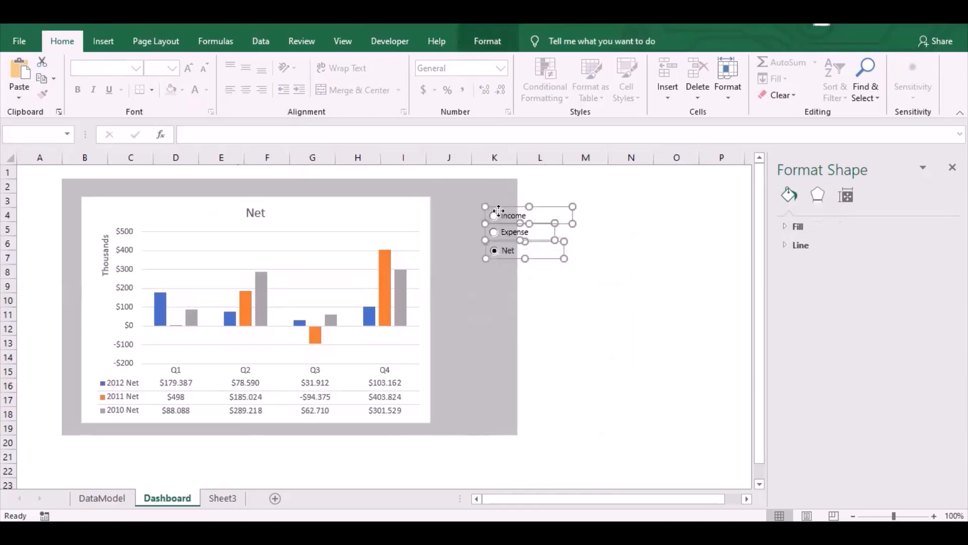
drag(498, 210, 454, 203)
click(586, 256)
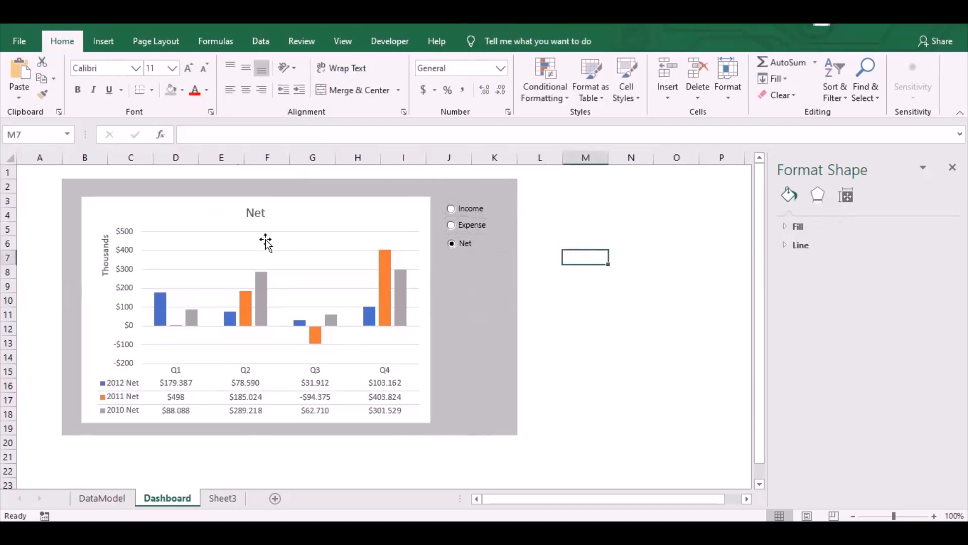
Add an outside border around the grey range B2:K19
mouse_move(76, 184)
mouse_down()
mouse_move(126, 195)
mouse_move(407, 357)
mouse_move(495, 426)
mouse_up()
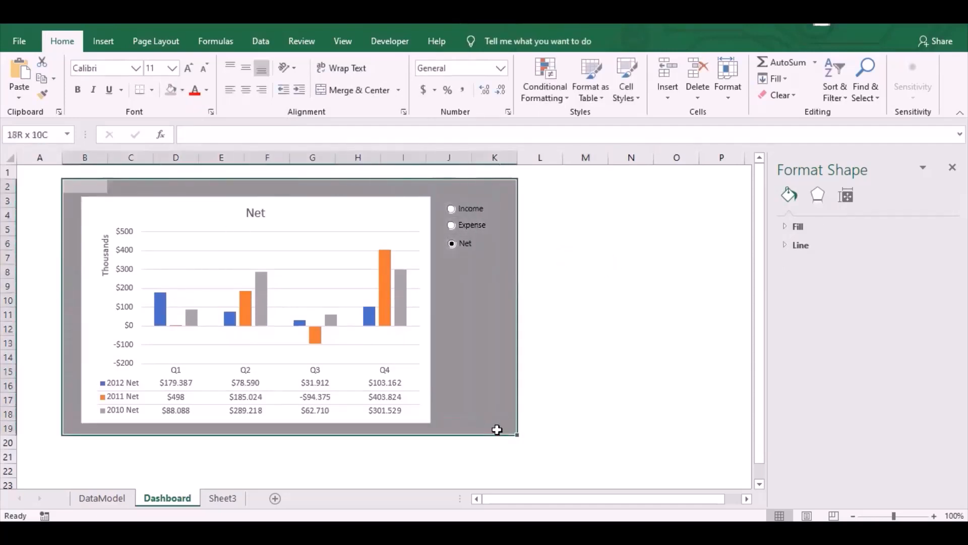
click(151, 91)
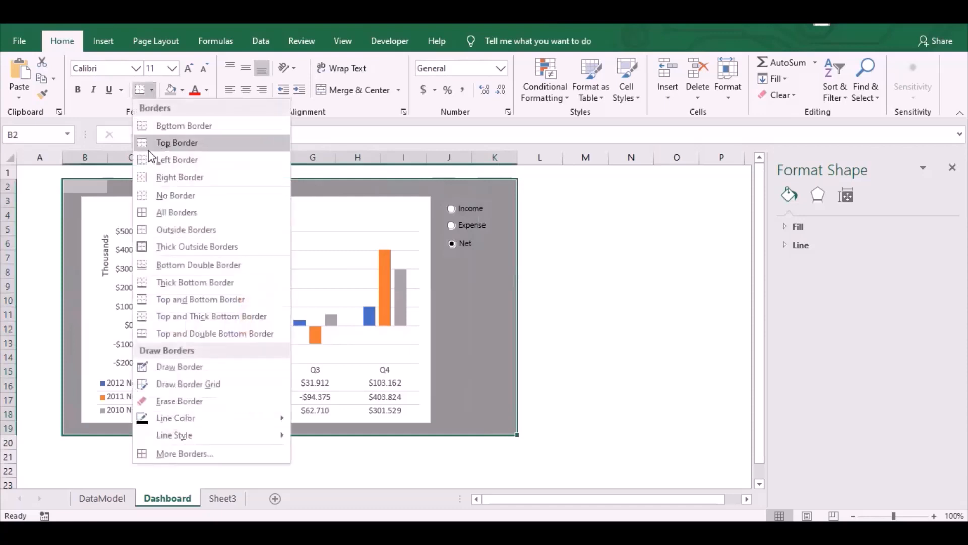
click(145, 229)
click(585, 313)
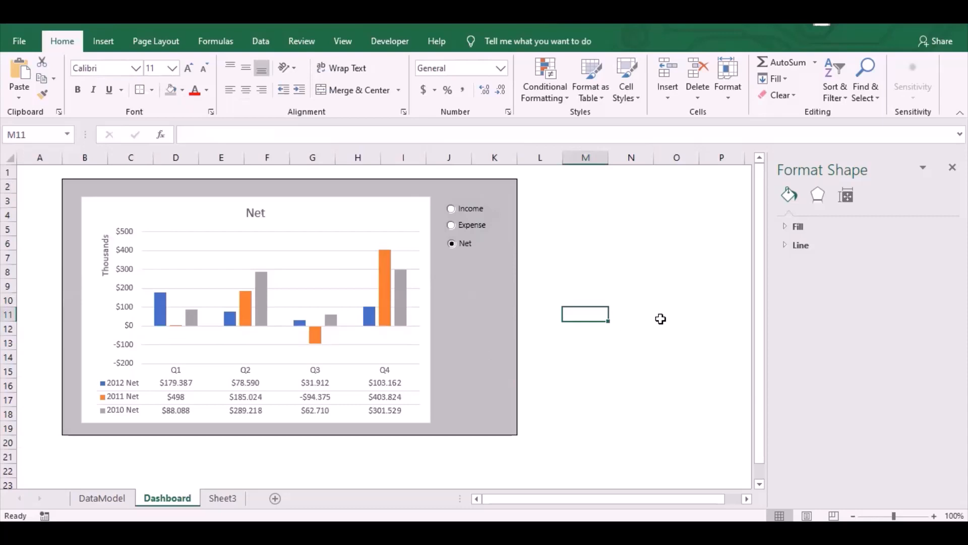
Test the finished dashboard by choosing the Income, Expense and Net option buttons in turn
click(465, 210)
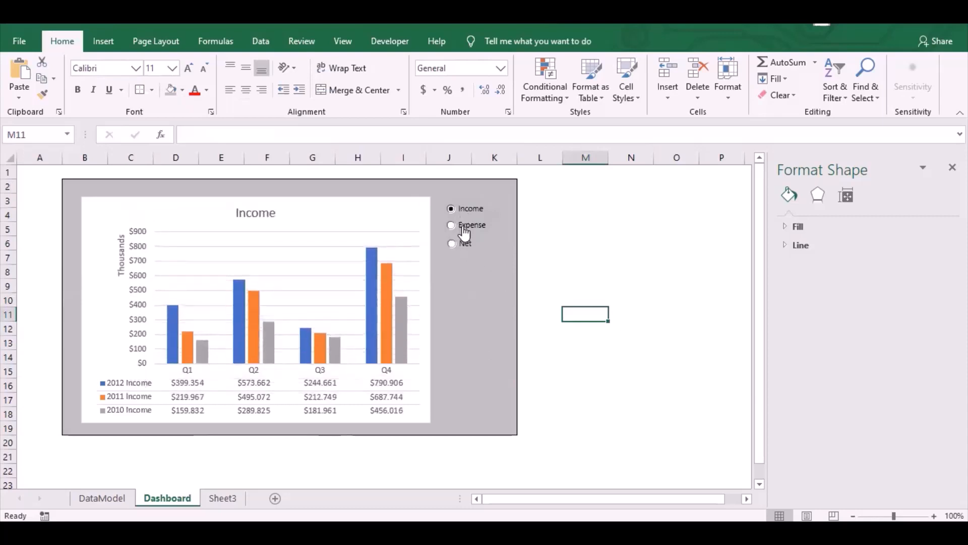
click(464, 231)
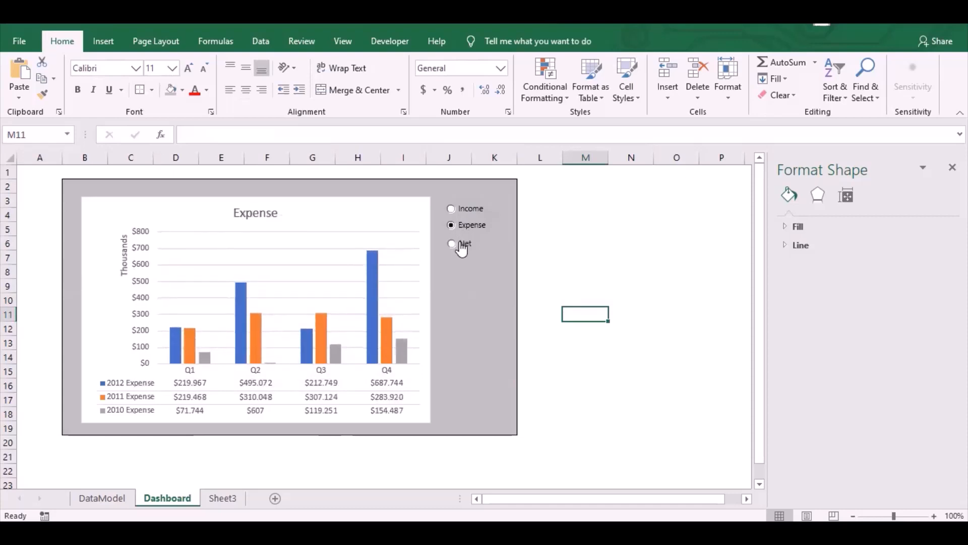
click(461, 246)
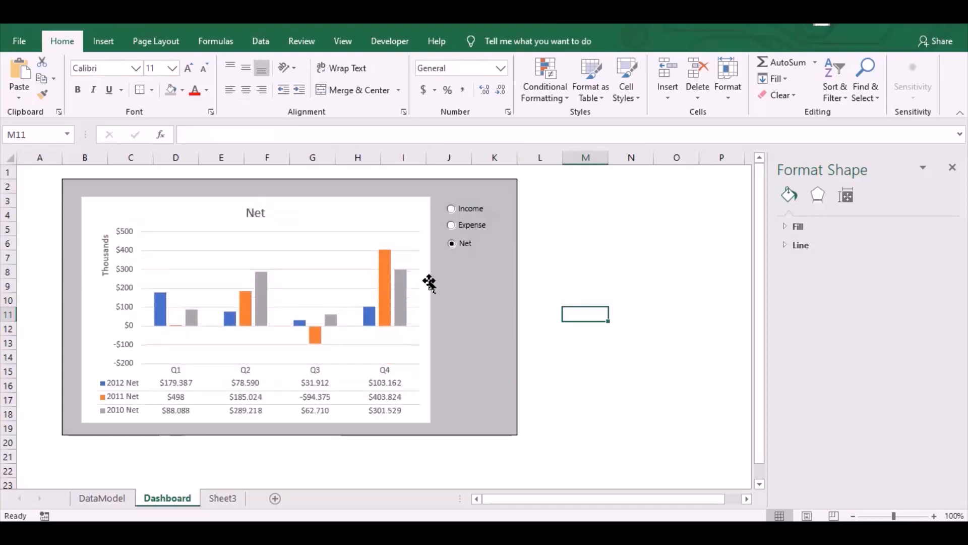